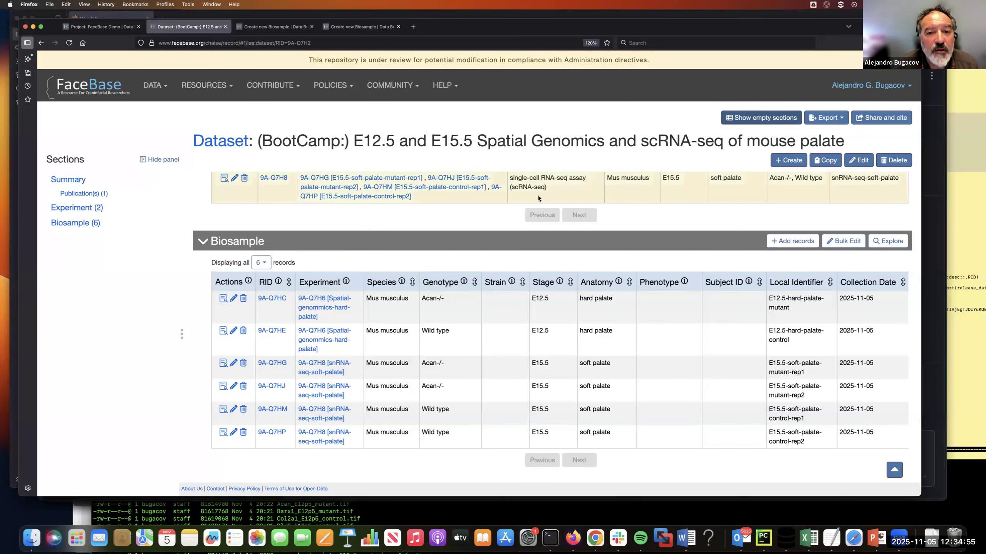
# Step: Open the contributor documentation on Uploading Data Files and examine the required facebase/<dataset-RID> directory structure
pyautogui.click(443, 93)
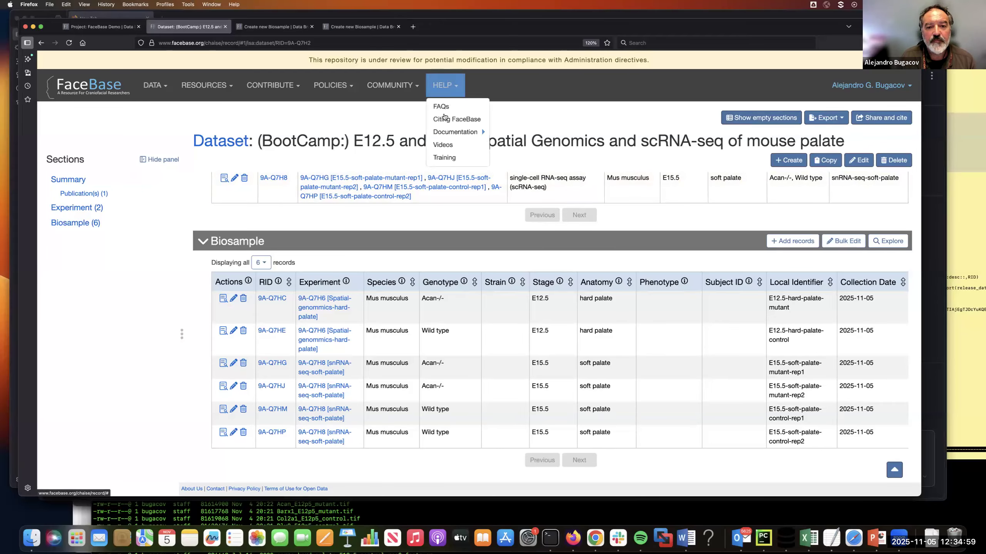
pyautogui.click(454, 132)
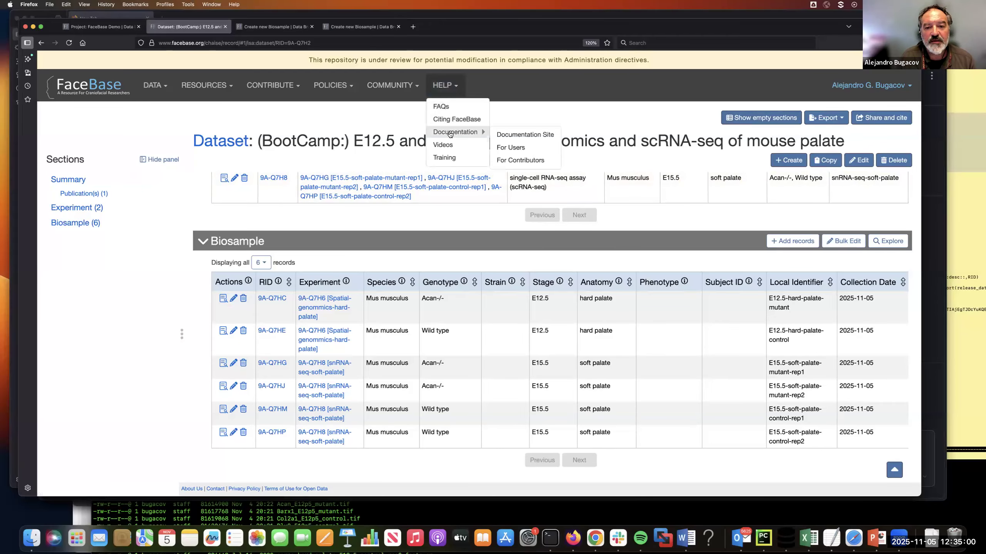
pyautogui.click(517, 161)
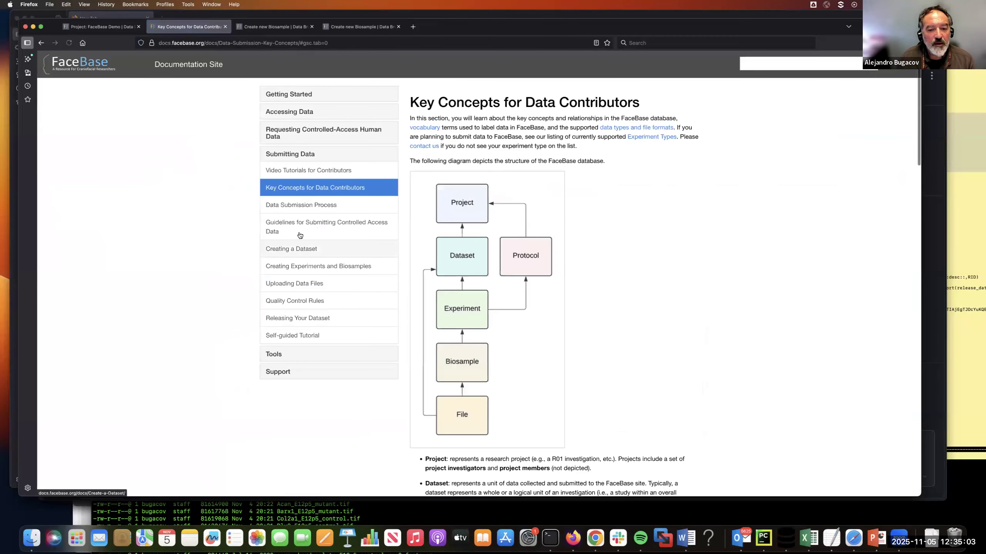
pyautogui.click(304, 285)
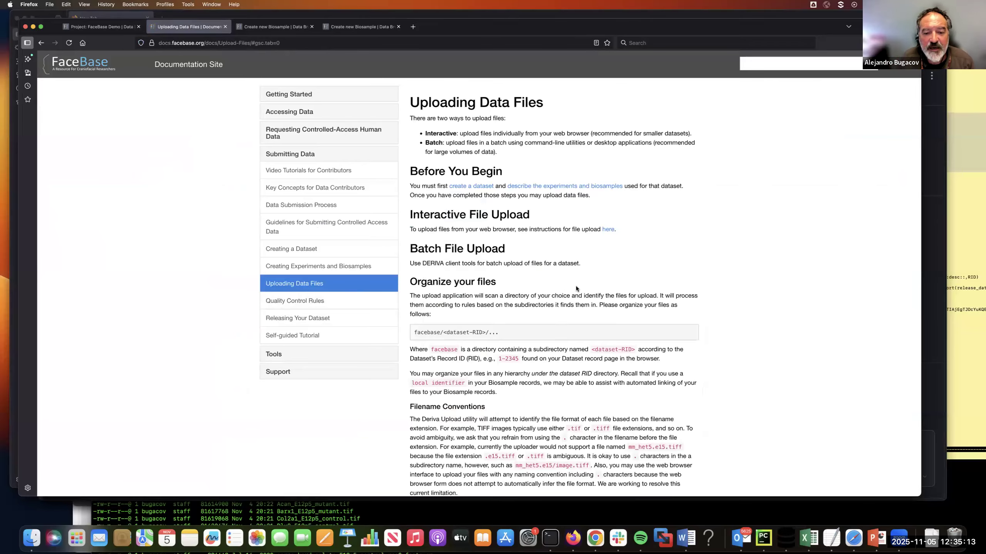
pyautogui.scroll(-3, 576, 288)
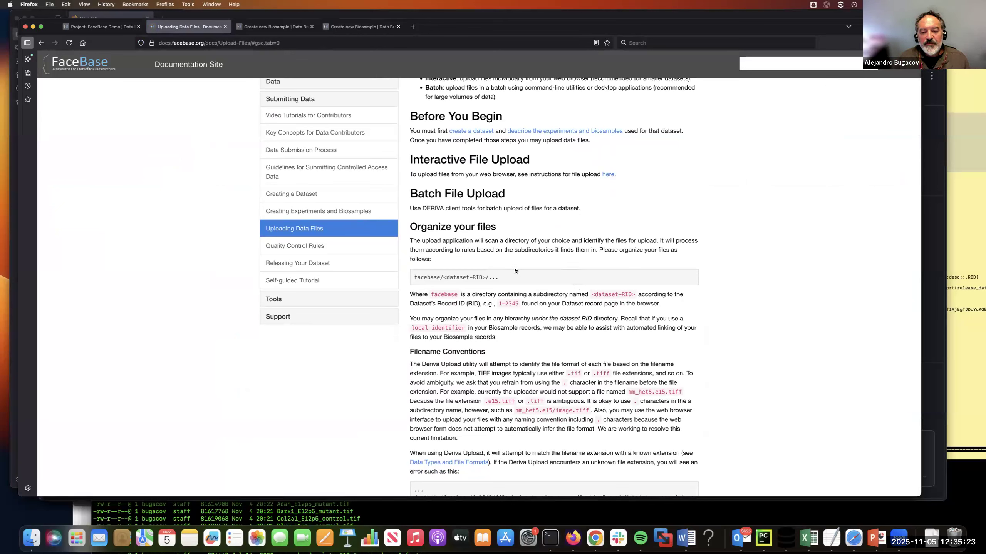
pyautogui.moveTo(414, 278); pyautogui.dragTo(439, 277)
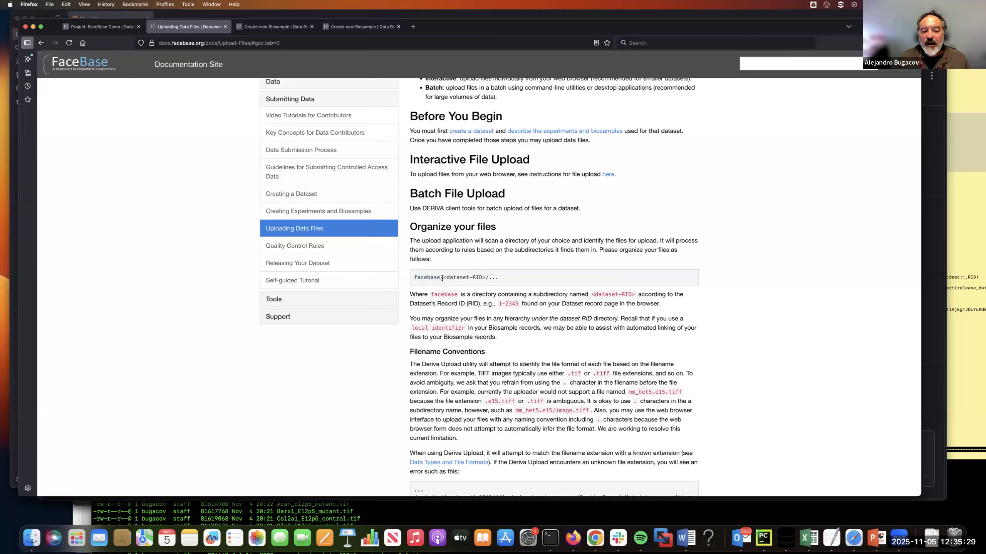
pyautogui.moveTo(442, 278); pyautogui.dragTo(484, 278)
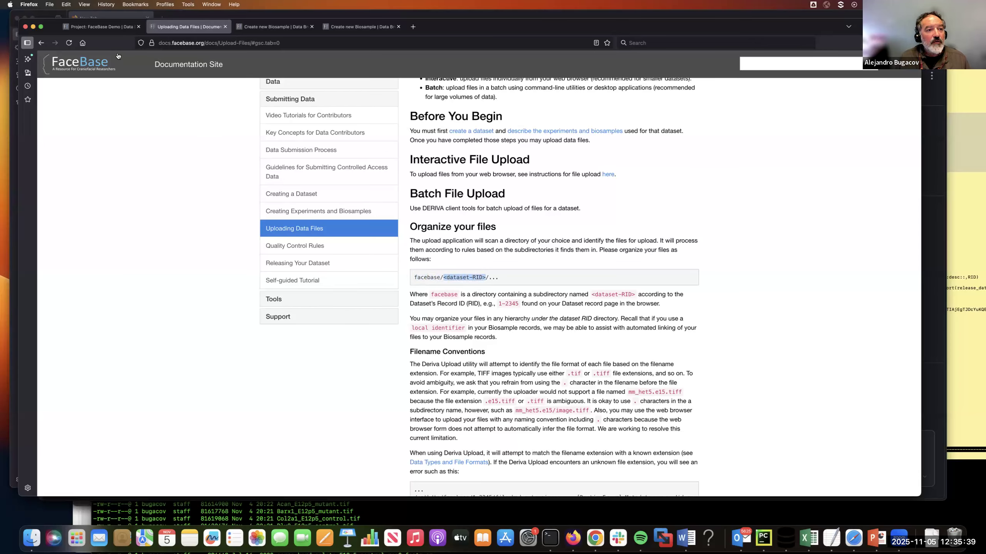
# Step: Return to the BootCamp dataset's record page and highlight its Record ID
pyautogui.click(42, 43)
pyautogui.click(42, 43)
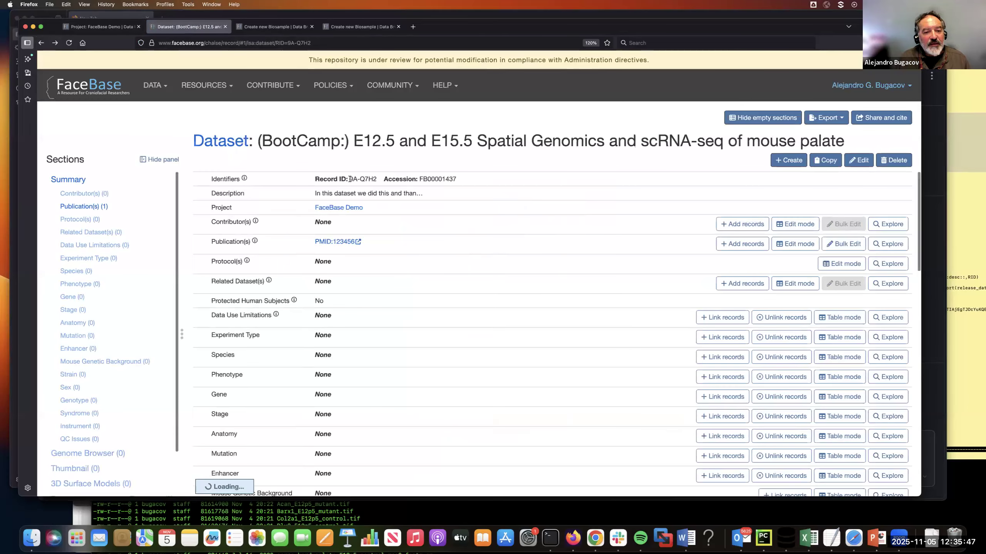
pyautogui.moveTo(349, 179); pyautogui.dragTo(377, 179)
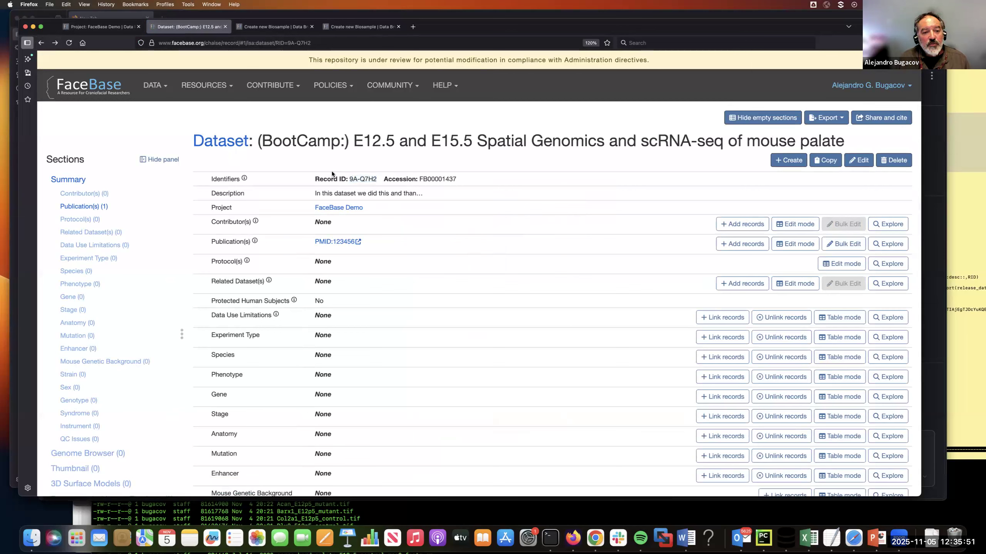
pyautogui.click(350, 179)
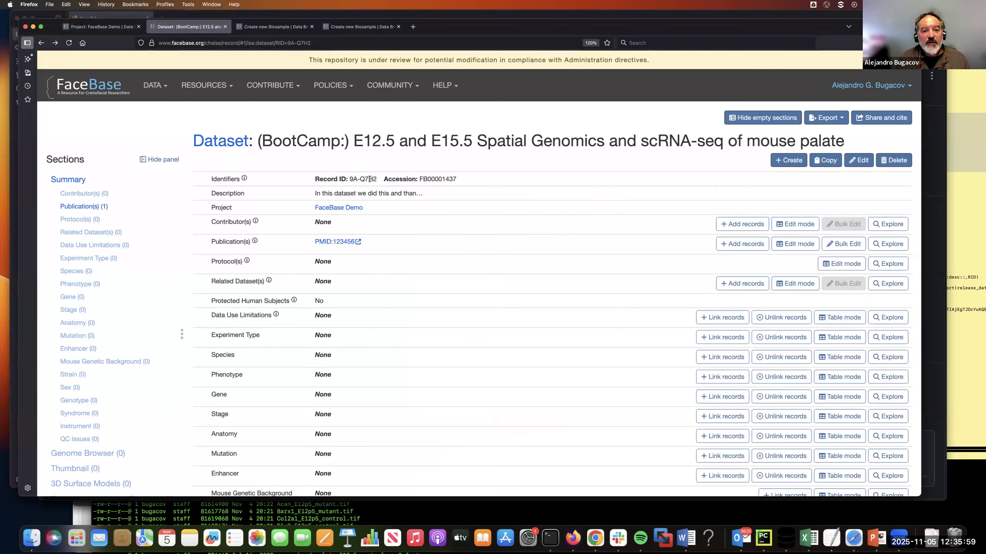
# Step: Reopen the contributors' Uploading Data Files guide and review the directory path and the filename conventions for file extensions
pyautogui.click(443, 92)
pyautogui.click(456, 134)
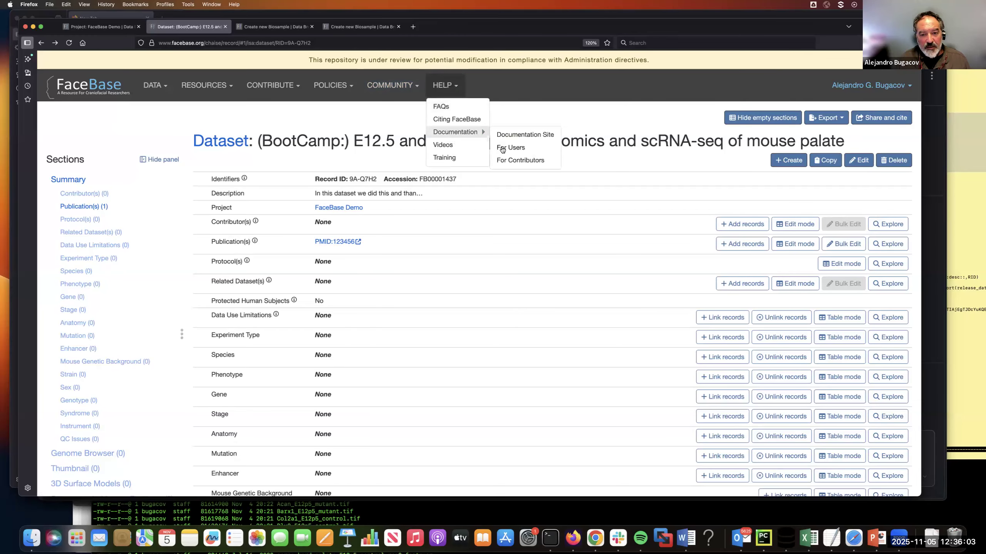
pyautogui.click(510, 163)
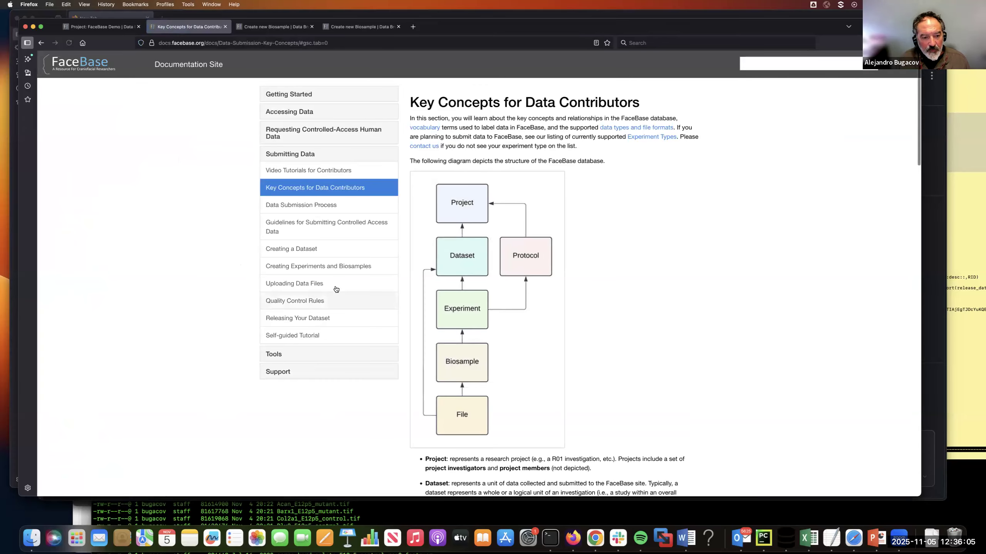
pyautogui.click(308, 283)
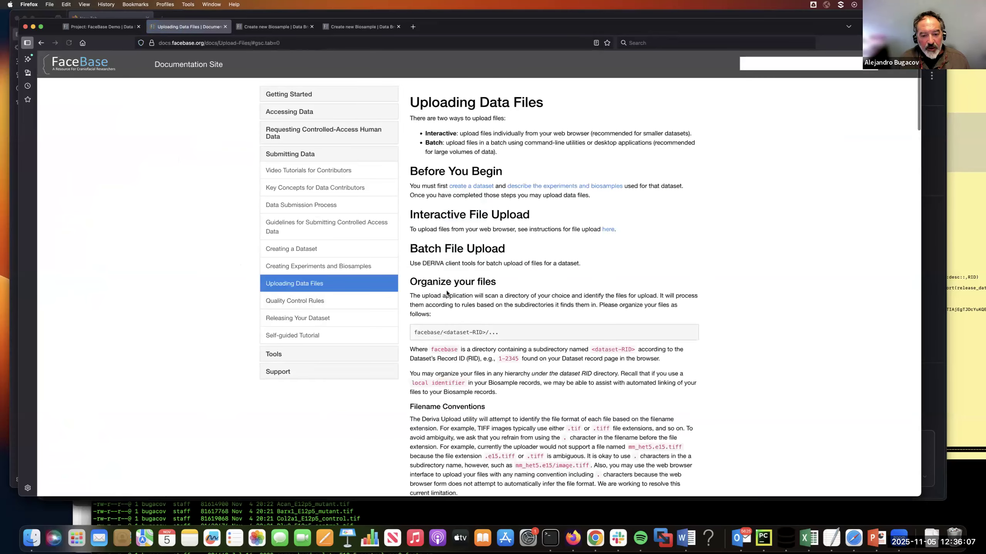
pyautogui.scroll(-5, 447, 293)
pyautogui.moveTo(413, 206); pyautogui.dragTo(486, 207)
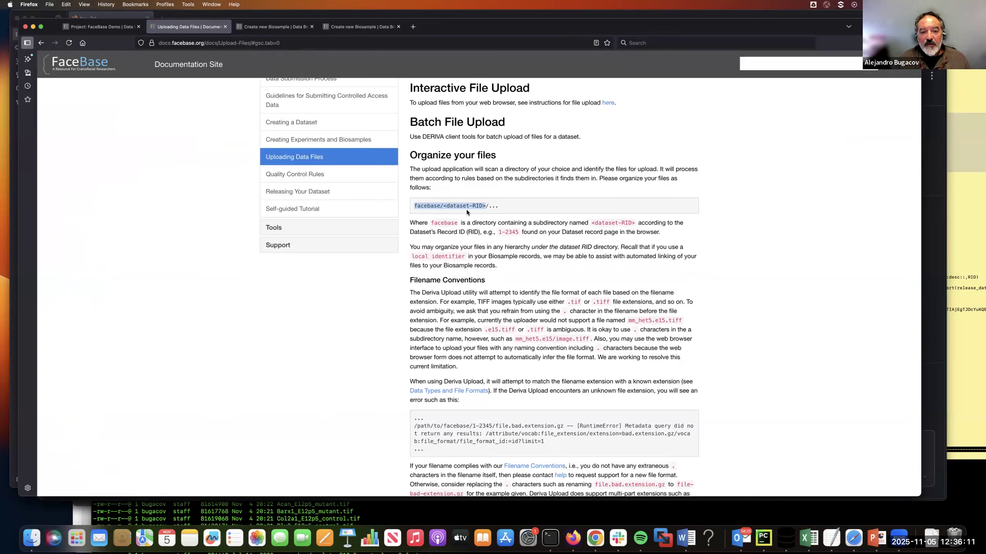
pyautogui.click(445, 205)
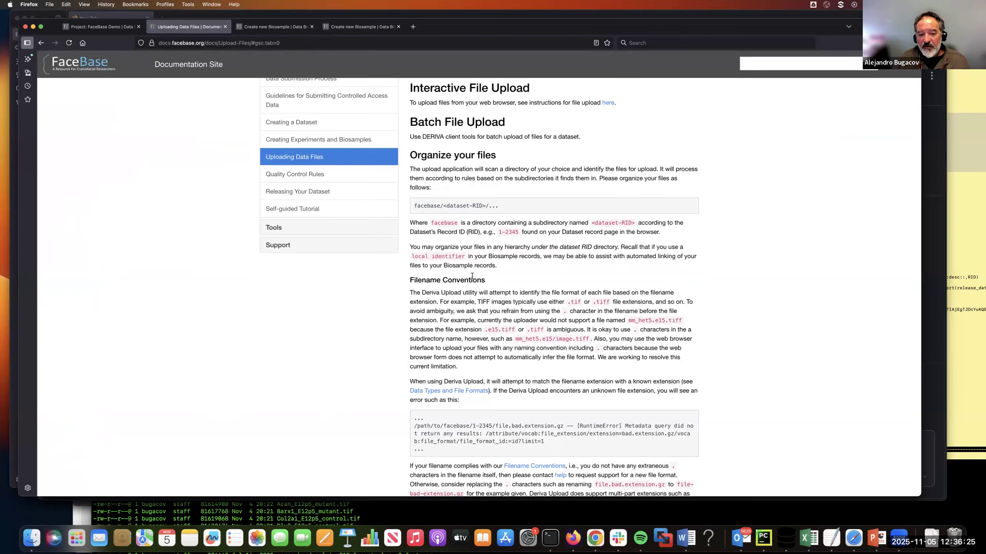
pyautogui.scroll(-4, 472, 276)
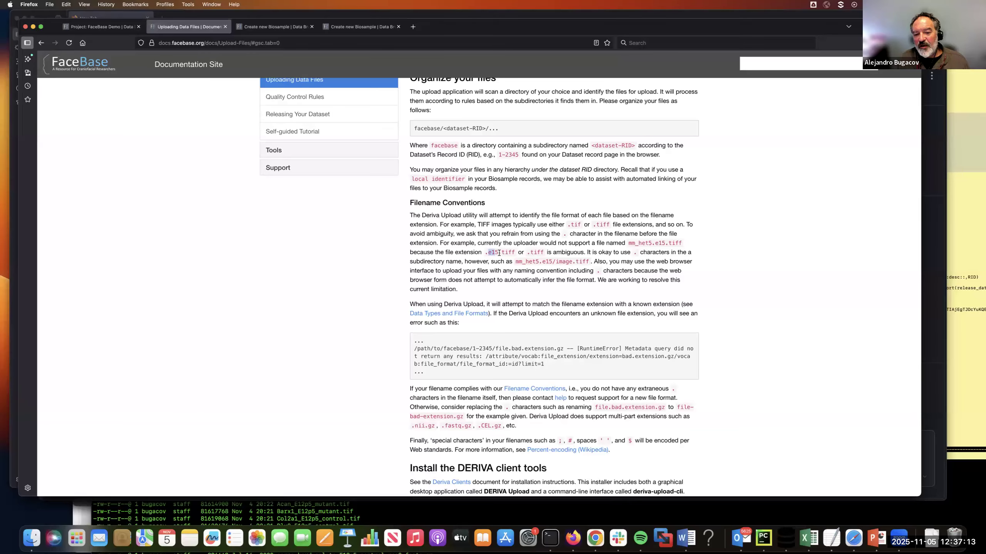
pyautogui.click(499, 253)
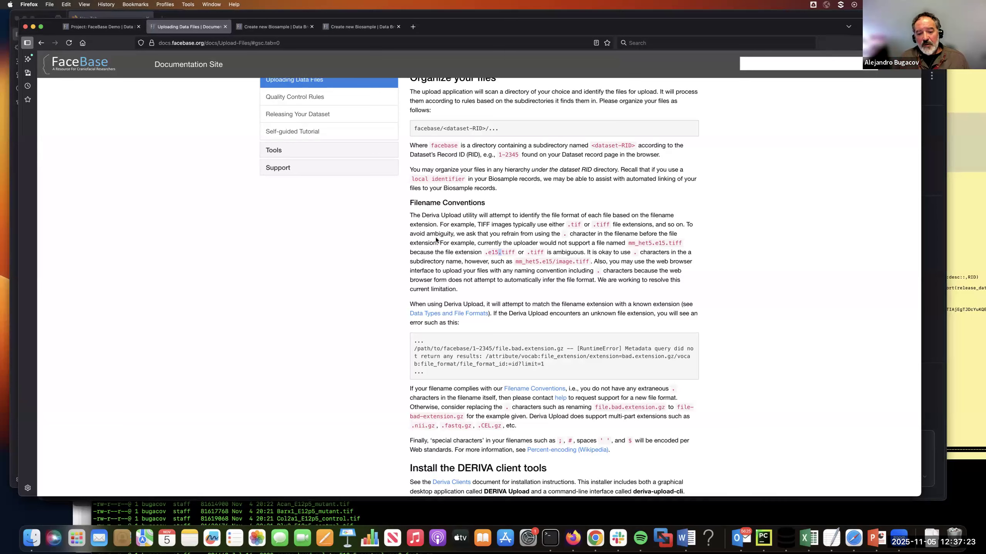
# Step: Follow the guide's DERIVA client tools installation instructions to the list of official releases
pyautogui.scroll(-3, 436, 238)
pyautogui.scroll(-5, 435, 239)
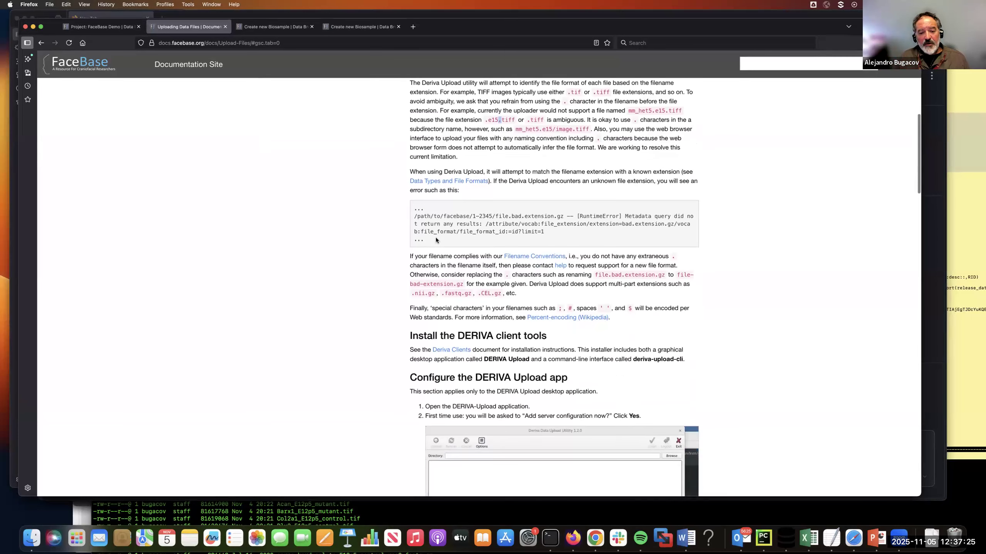
pyautogui.scroll(-2, 436, 239)
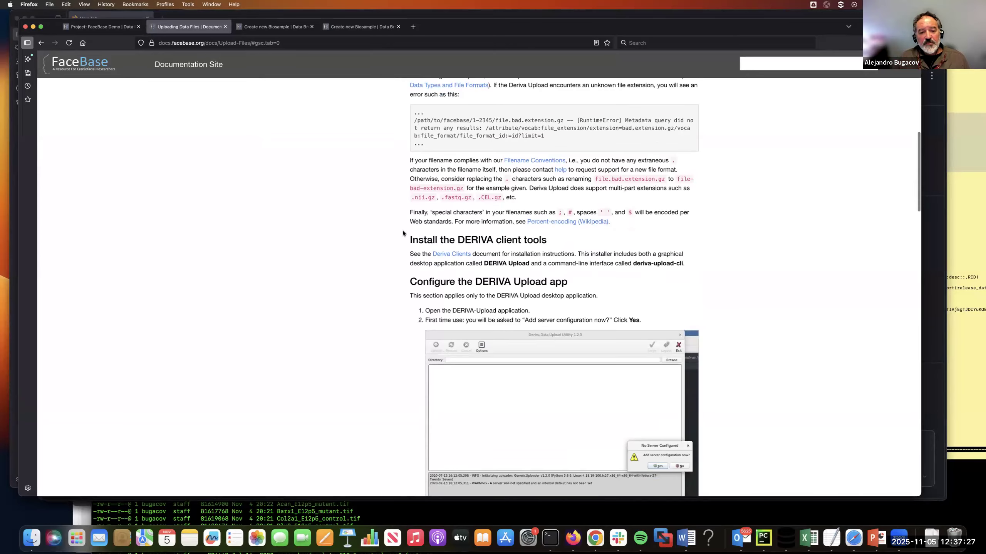
pyautogui.click(446, 251)
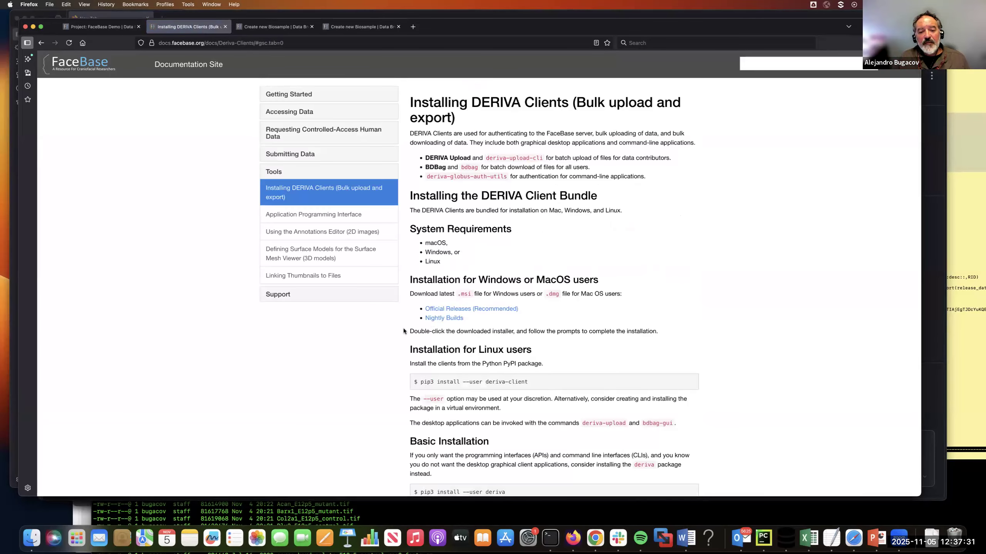
pyautogui.click(438, 310)
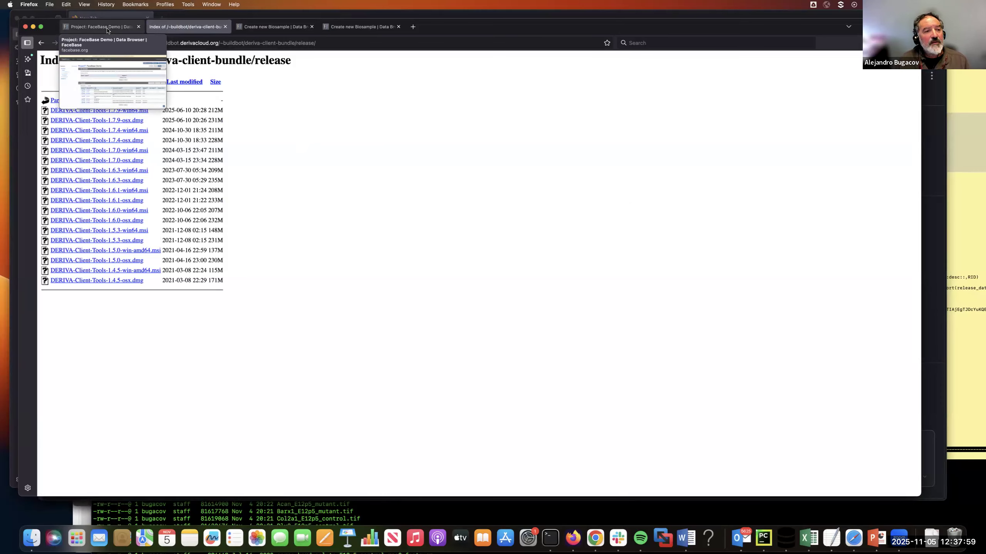
# Step: Go back to the BootCamp dataset's record page and copy its Record ID, 9A-Q7H2
pyautogui.click(41, 44)
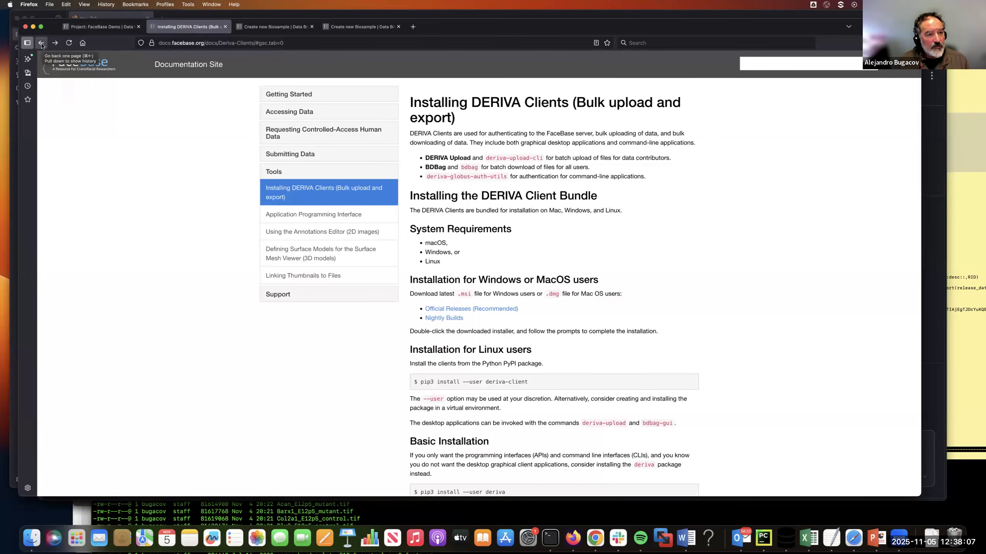
pyautogui.click(41, 44)
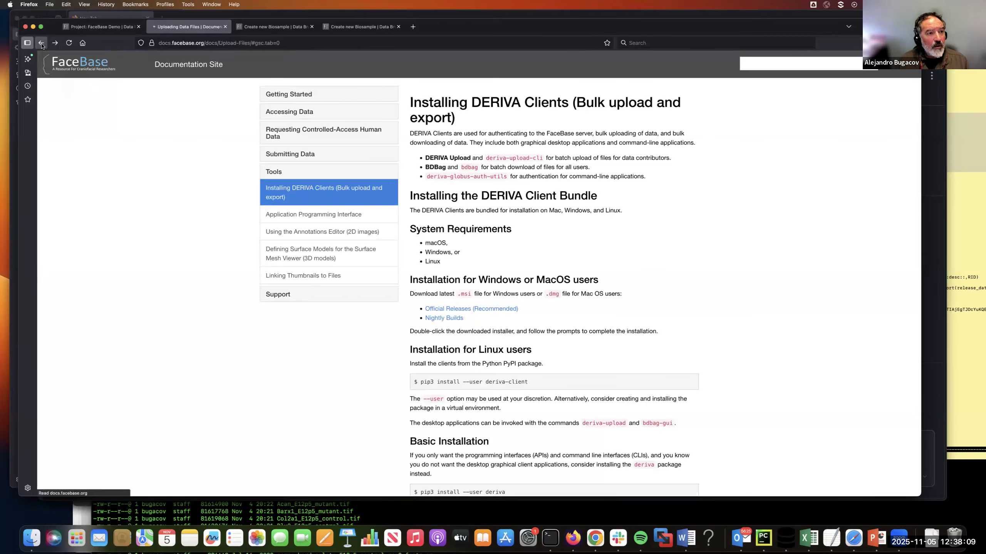
pyautogui.click(41, 44)
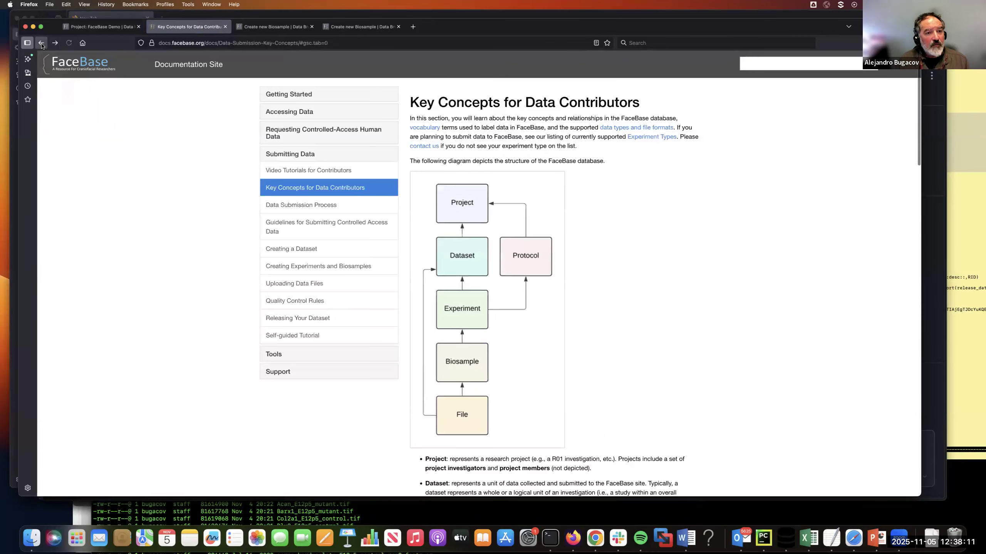
pyautogui.click(42, 44)
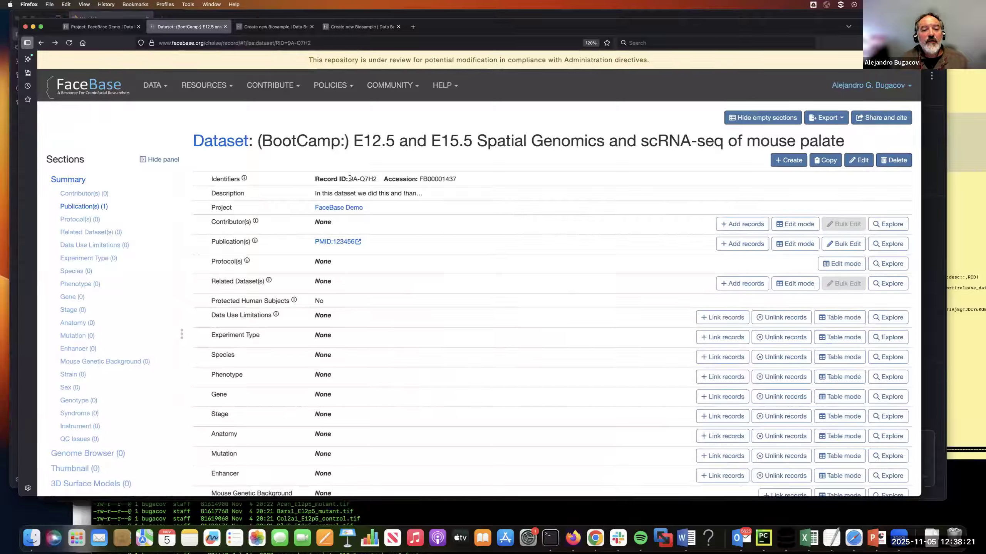
pyautogui.moveTo(350, 178); pyautogui.dragTo(376, 179)
pyautogui.press('super+c')
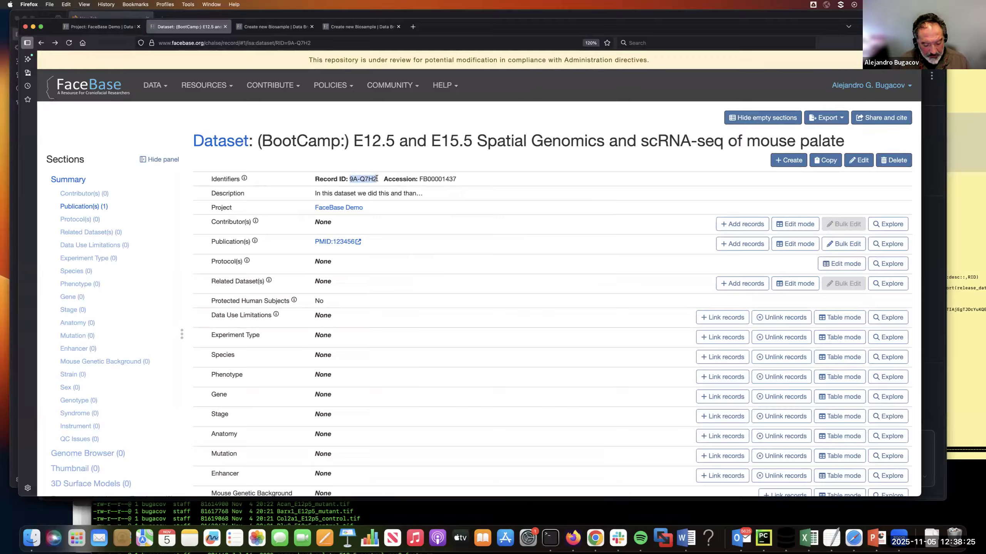
# Step: Switch to Finder and open the DATASET-RID folder inside Bootcamp-2025-demo-data/facebase
pyautogui.click(29, 541)
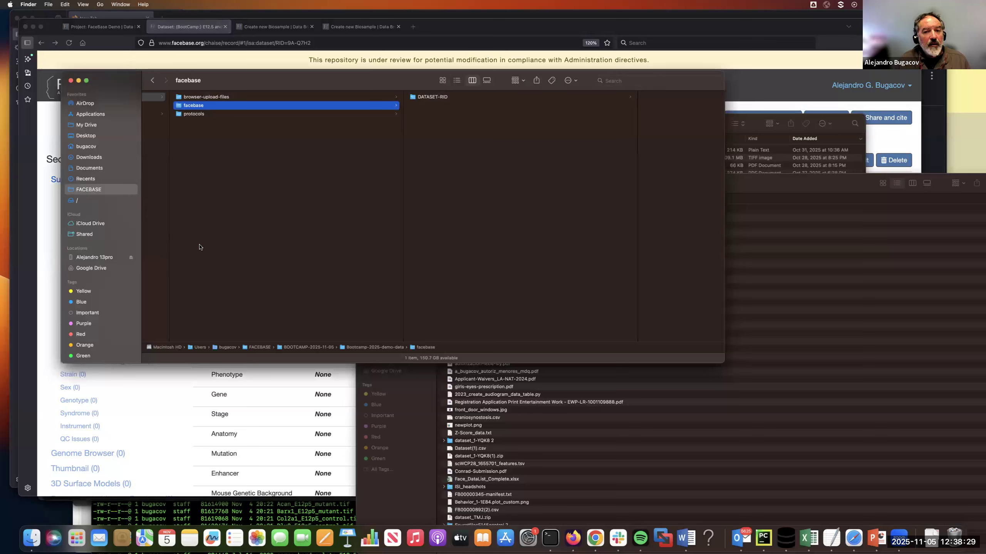
pyautogui.hscroll(-2, 206, 186)
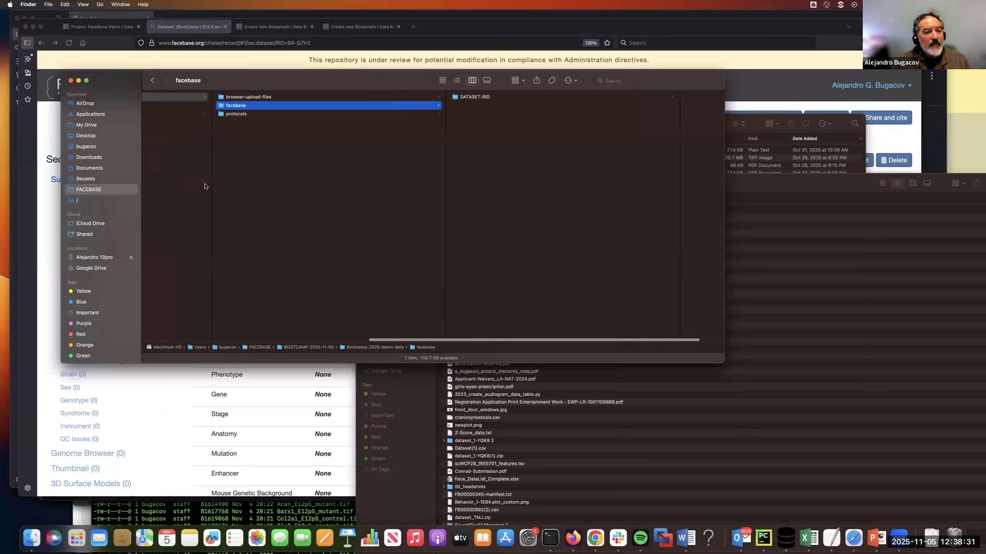
pyautogui.hscroll(-6, 205, 186)
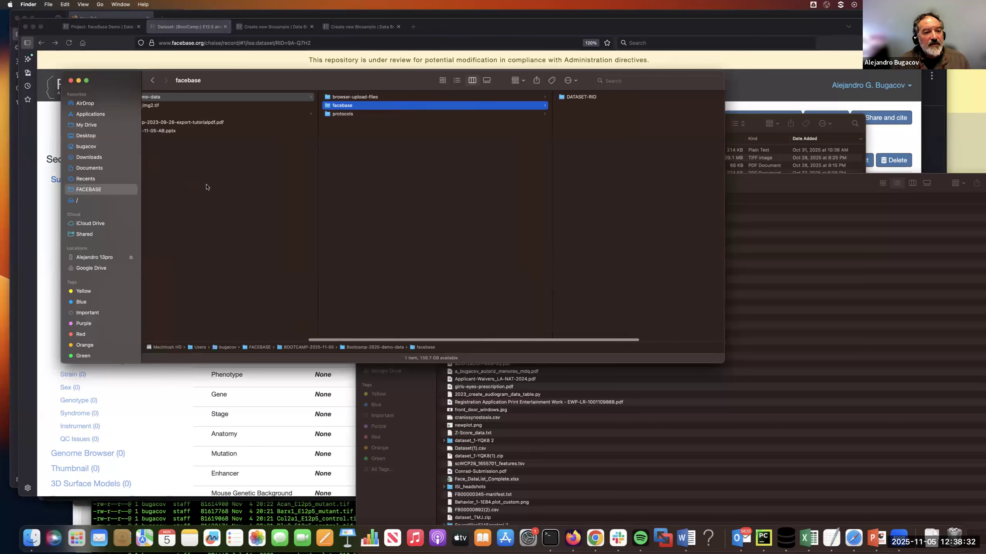
pyautogui.click(419, 107)
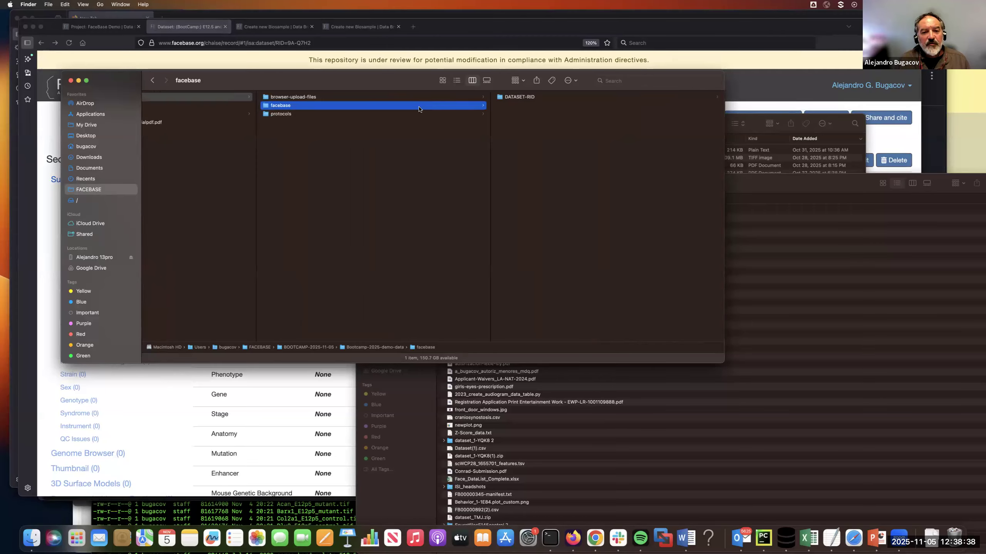
pyautogui.click(520, 97)
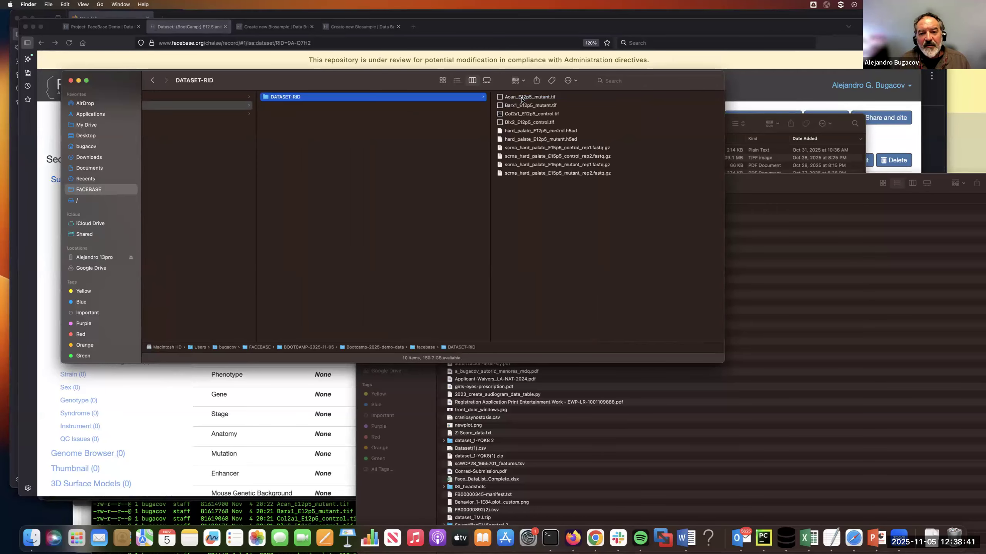
# Step: Rename the DATASET-RID folder to the copied Record ID, 9A-Q7H2
pyautogui.click(292, 97)
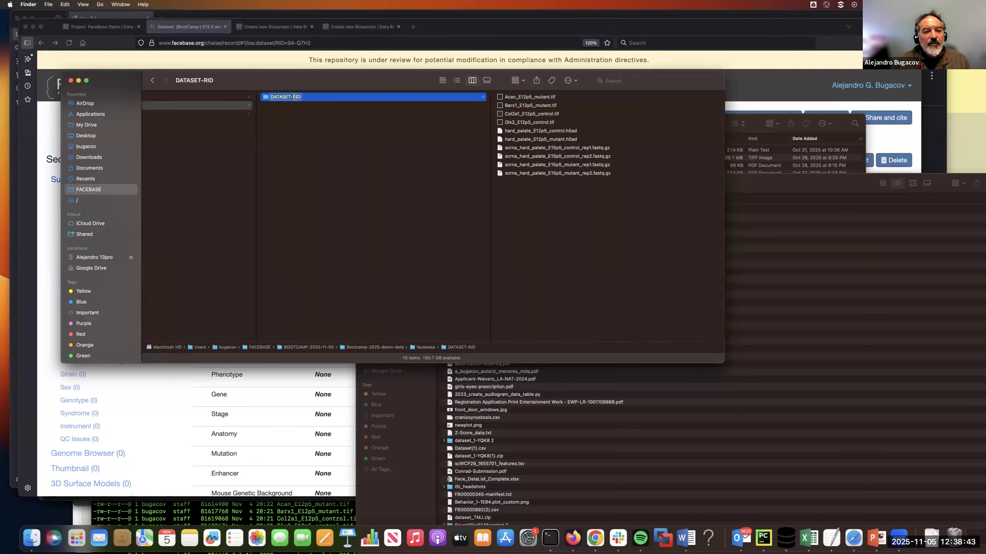
pyautogui.press('Right')
pyautogui.press('BackSpace')
pyautogui.press('BackSpace')
pyautogui.press('BackSpace')
pyautogui.press('BackSpace')
pyautogui.press('BackSpace')
pyautogui.press('BackSpace')
pyautogui.press('BackSpace')
pyautogui.press('BackSpace')
pyautogui.press('BackSpace')
pyautogui.press('BackSpace')
pyautogui.press('BackSpace')
pyautogui.press('super+v')
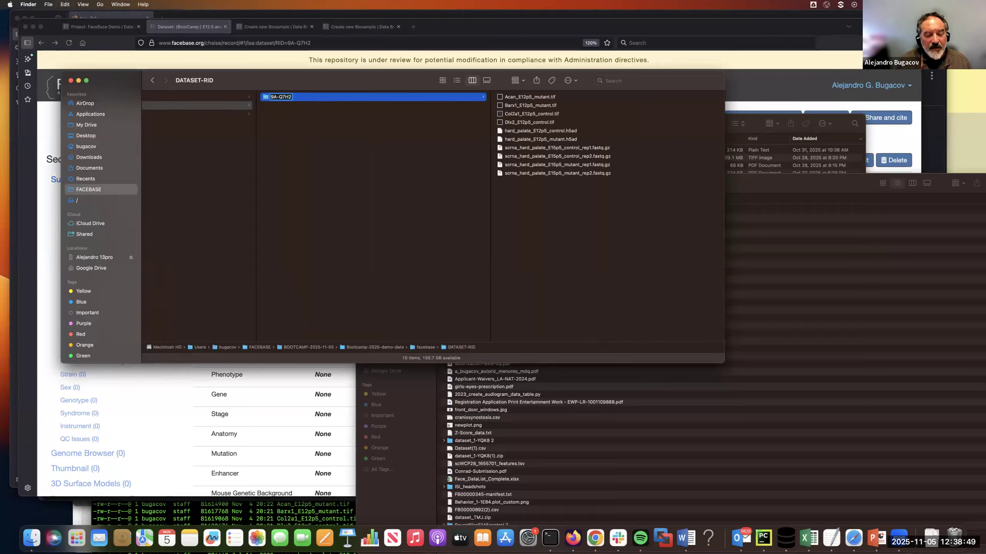
pyautogui.press('Return')
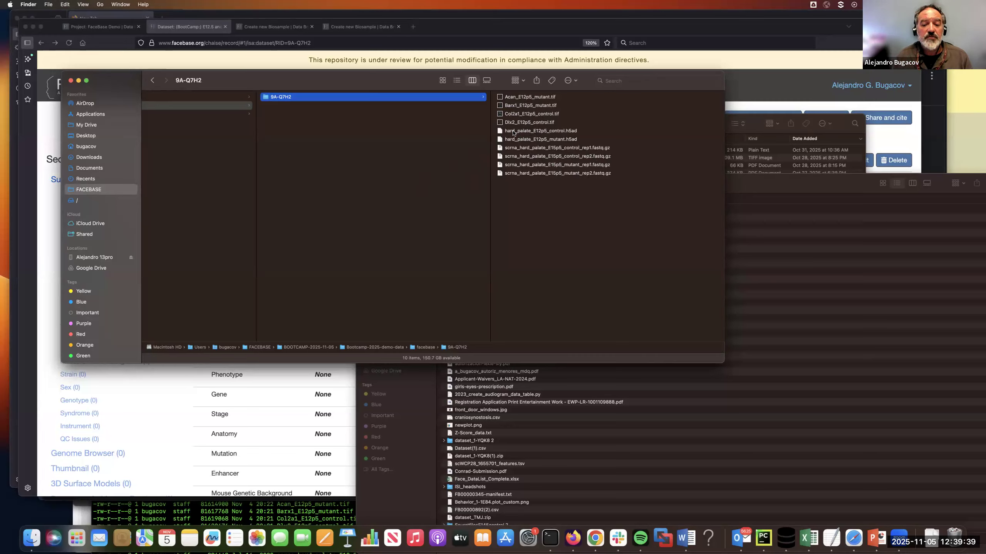
pyautogui.click(28, 540)
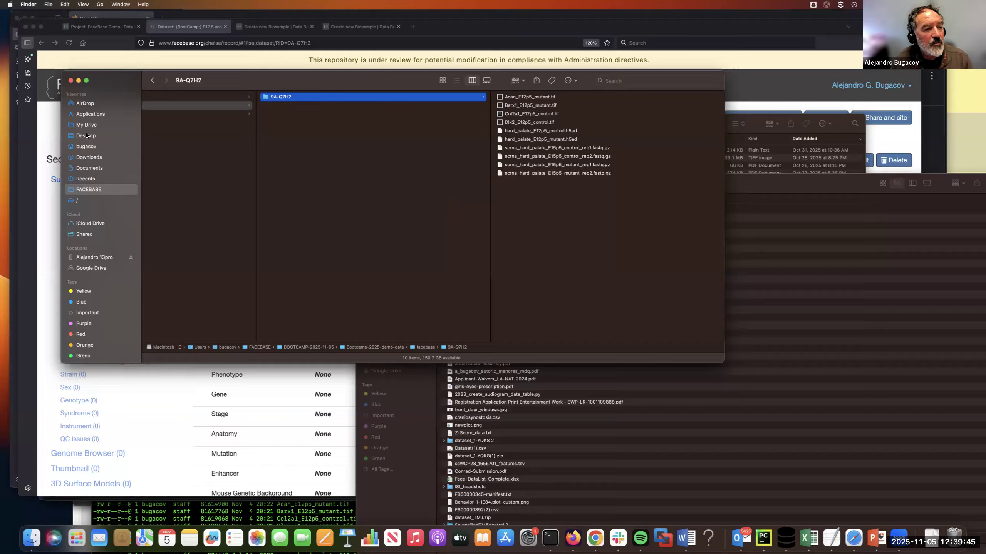
# Step: Launch the DERIVA Upload Utility from the current DERIVA Client Tools folder in Applications, moving the Finder windows aside
pyautogui.click(91, 114)
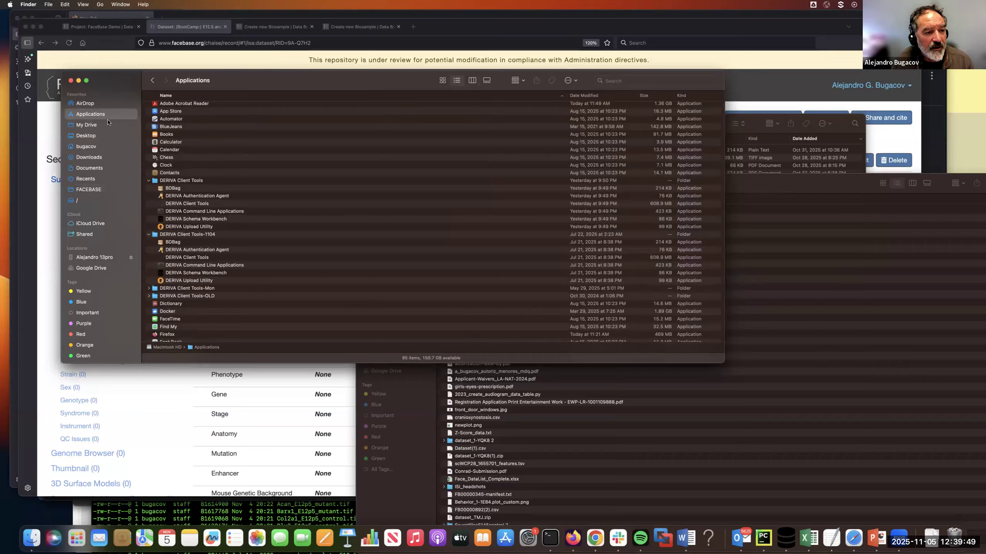
pyautogui.click(173, 181)
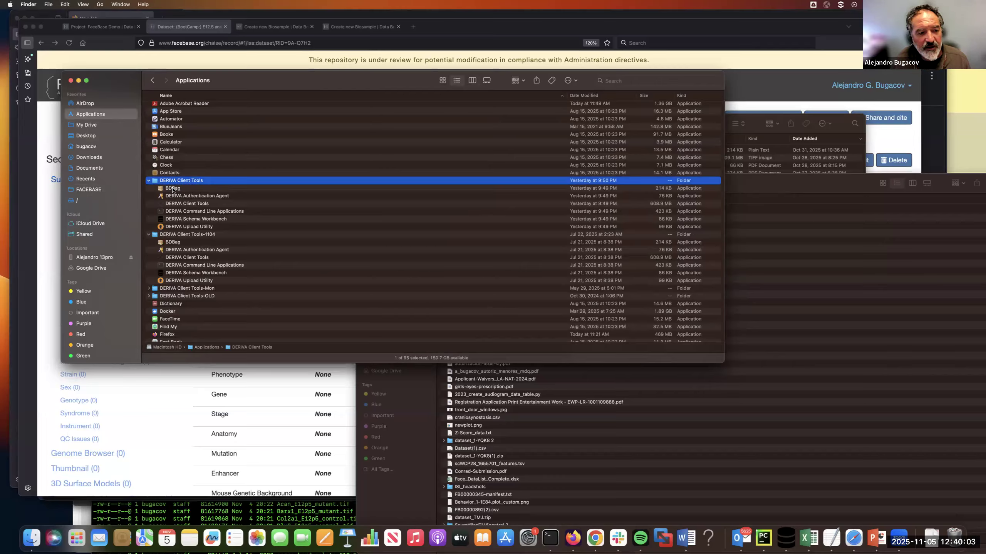
pyautogui.doubleClick(187, 227)
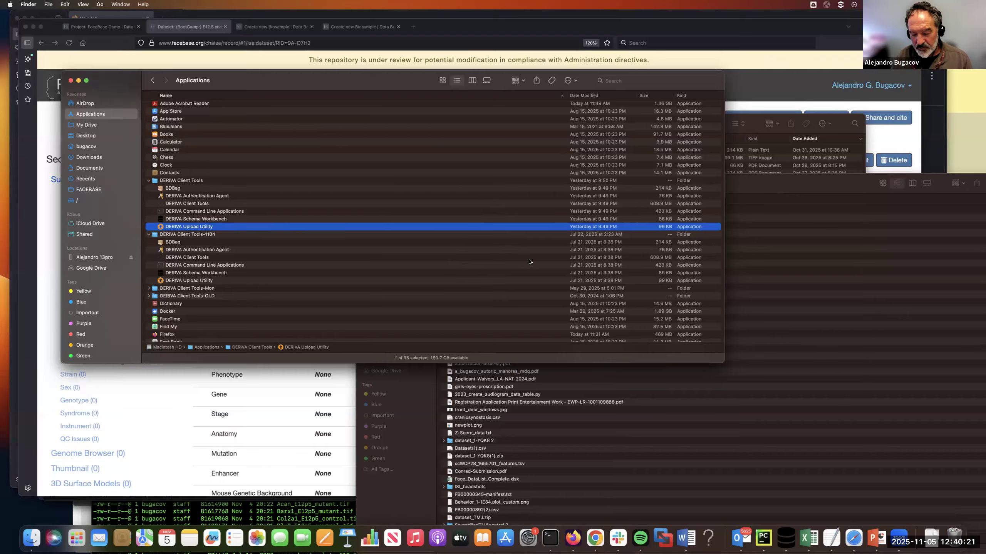
pyautogui.moveTo(389, 83); pyautogui.dragTo(362, 51)
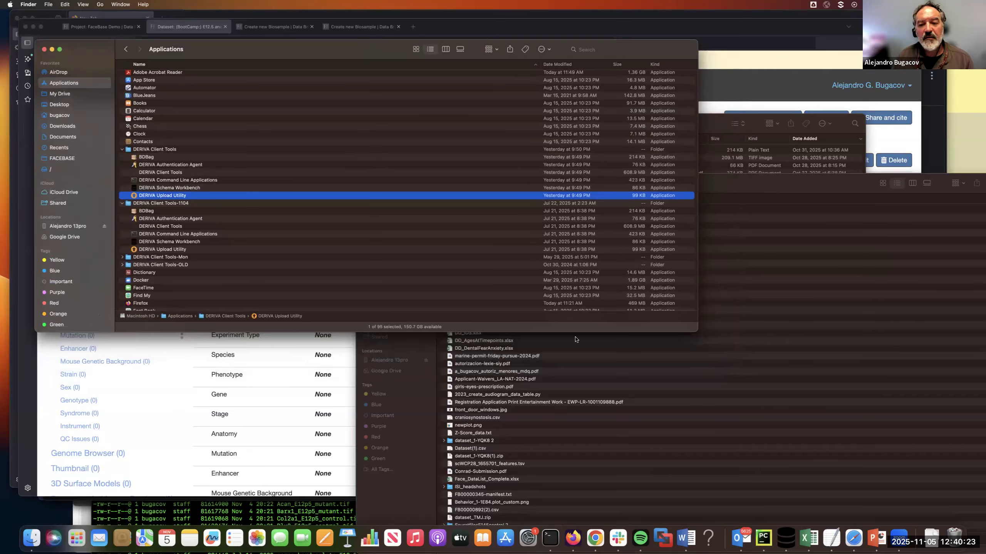
pyautogui.moveTo(821, 182); pyautogui.dragTo(656, 102)
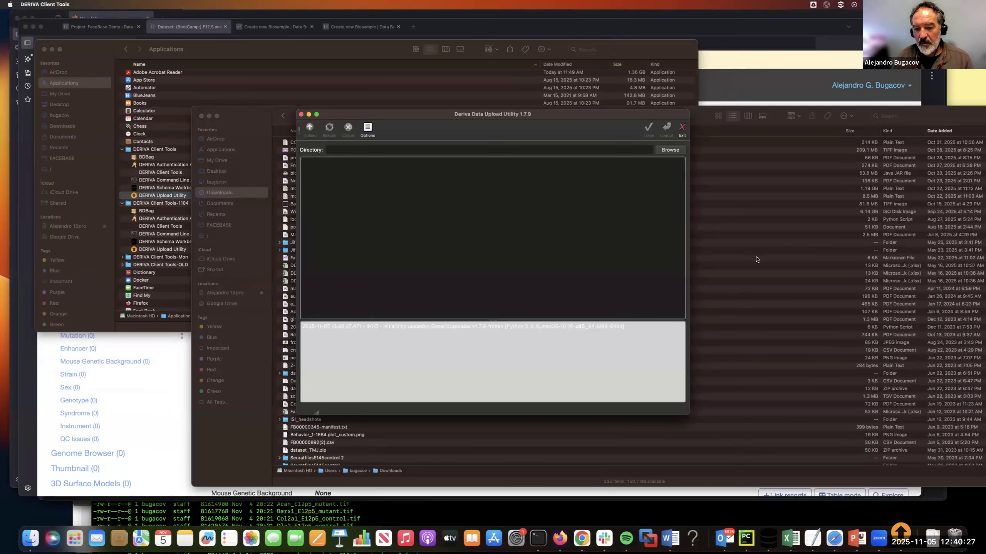
# Step: Enlarge the Deriva Data Upload Utility window and reposition it clear of the other windows
pyautogui.moveTo(556, 115); pyautogui.dragTo(492, 72)
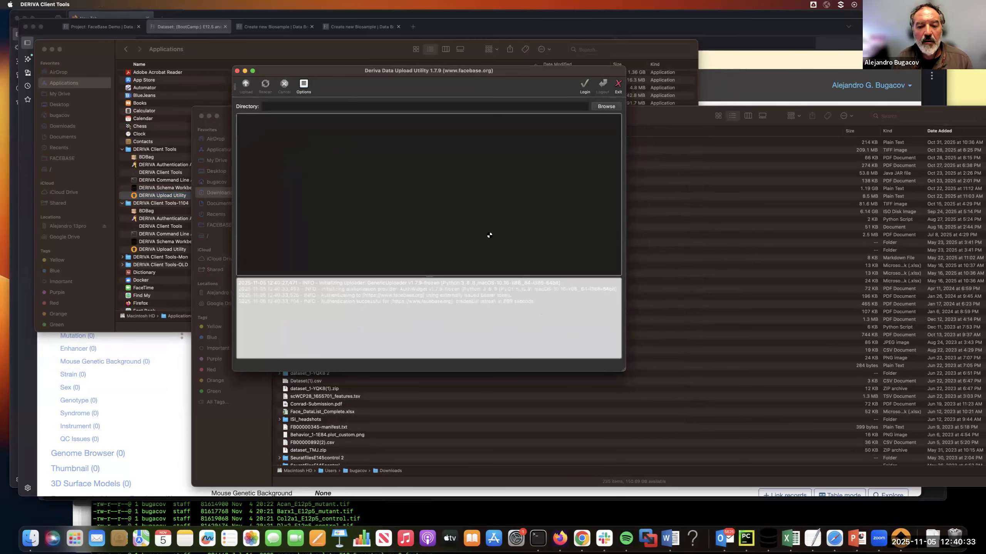
pyautogui.moveTo(623, 371); pyautogui.dragTo(783, 442)
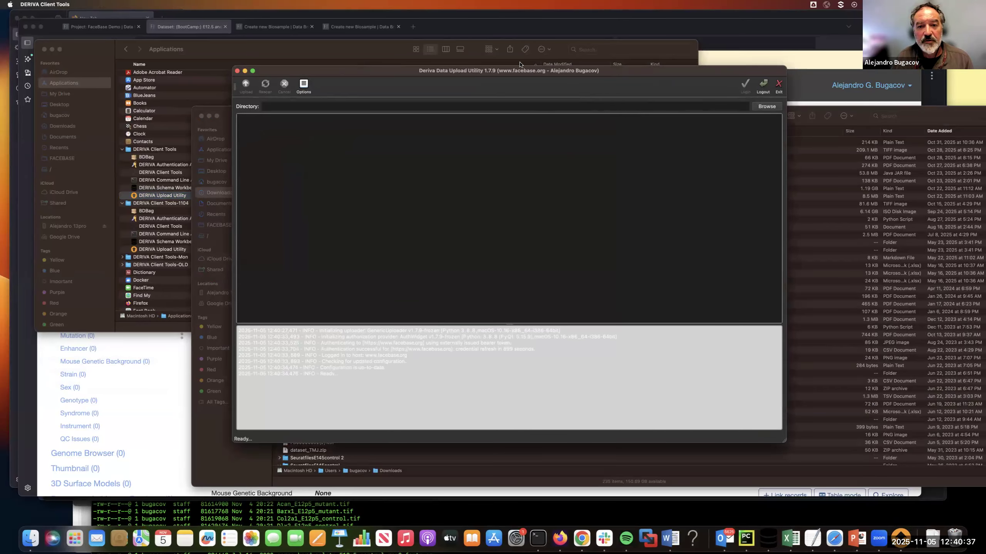
pyautogui.moveTo(532, 72); pyautogui.dragTo(482, 33)
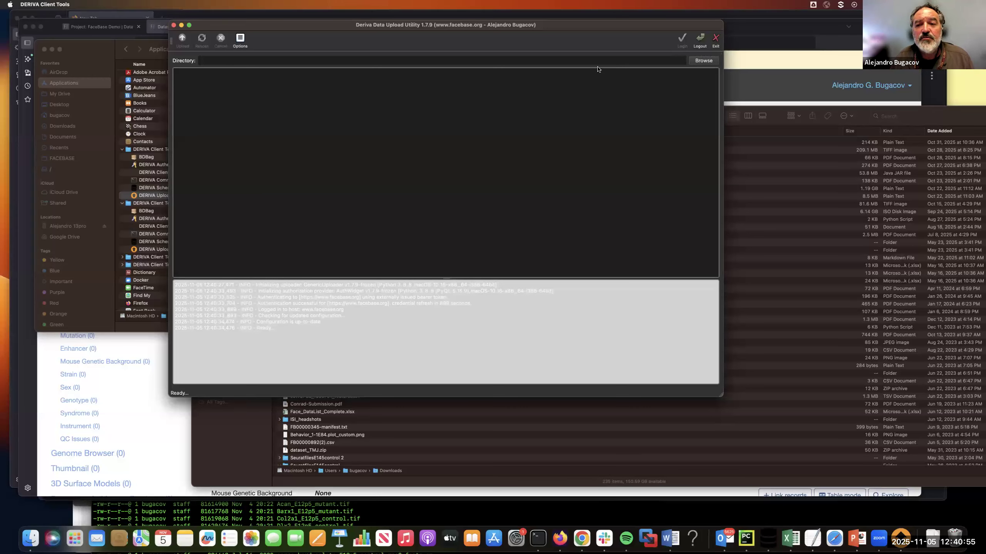
# Step: Choose the 9A-Q7H2 directory inside FACEBASE/BOOTCAMP-2025-11-05/Bootcamp-2025-demo-data/facebase and upload its files
pyautogui.click(707, 61)
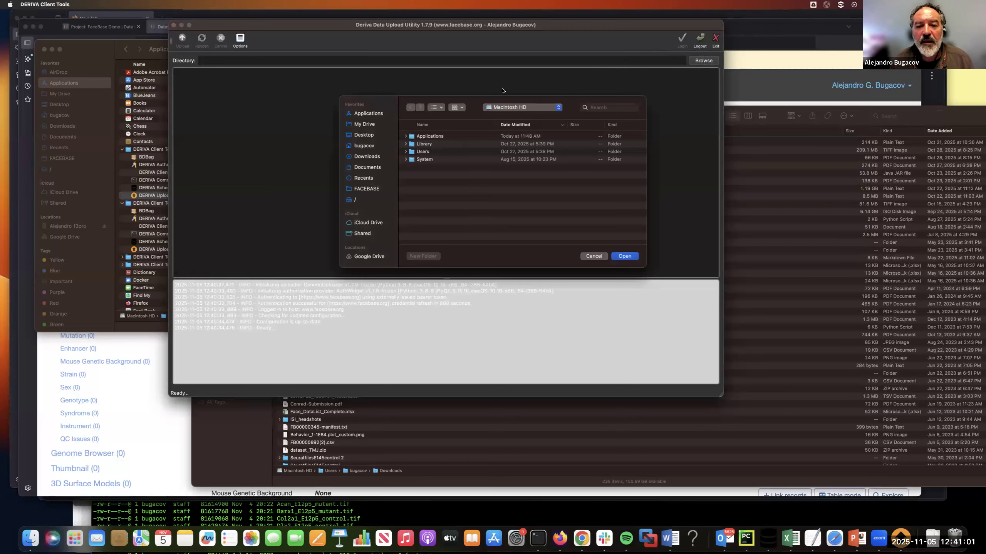
pyautogui.click(368, 190)
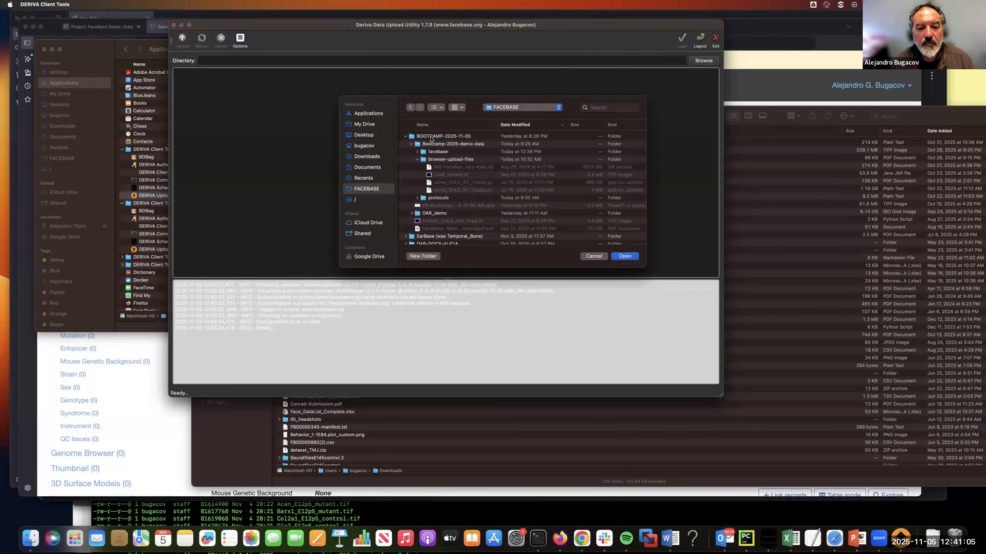
pyautogui.click(416, 152)
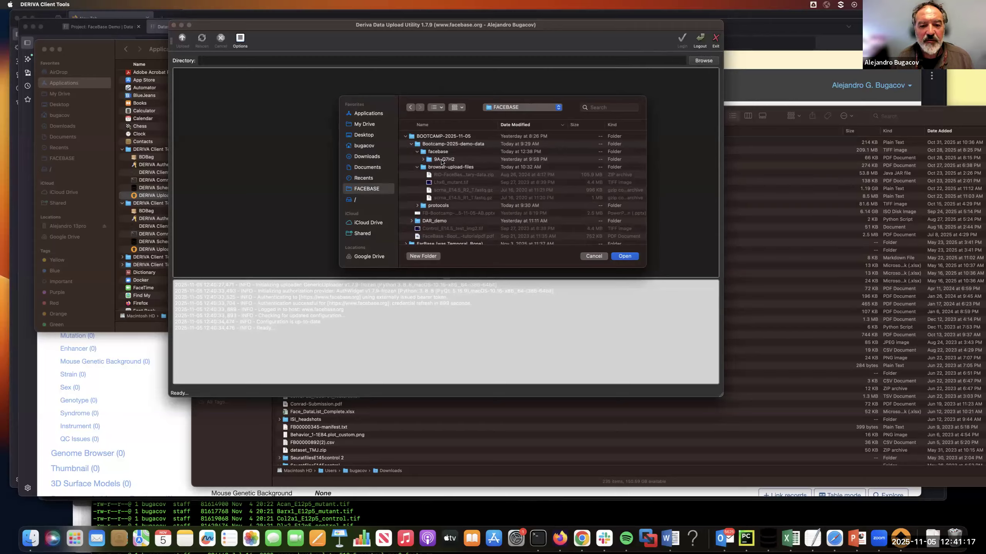
pyautogui.click(440, 162)
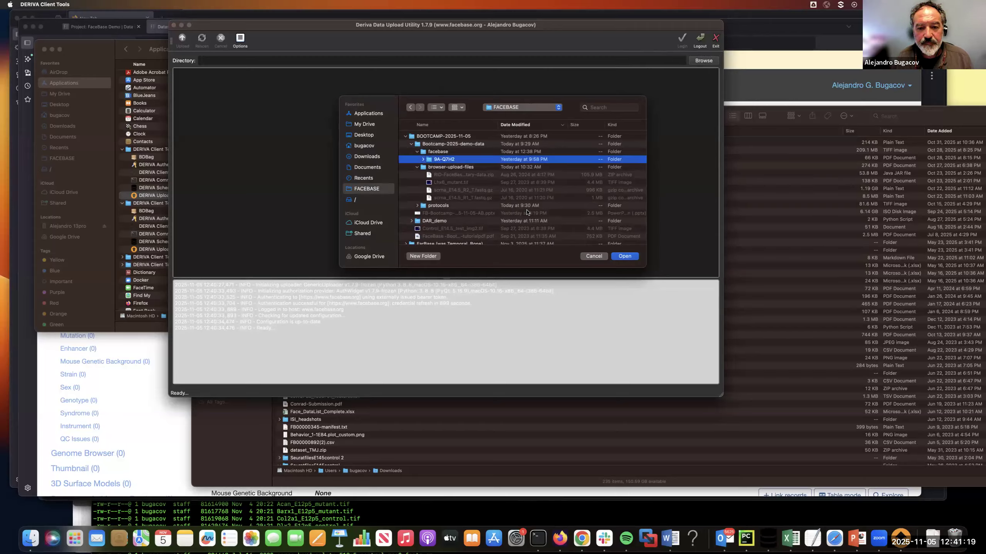
pyautogui.click(625, 257)
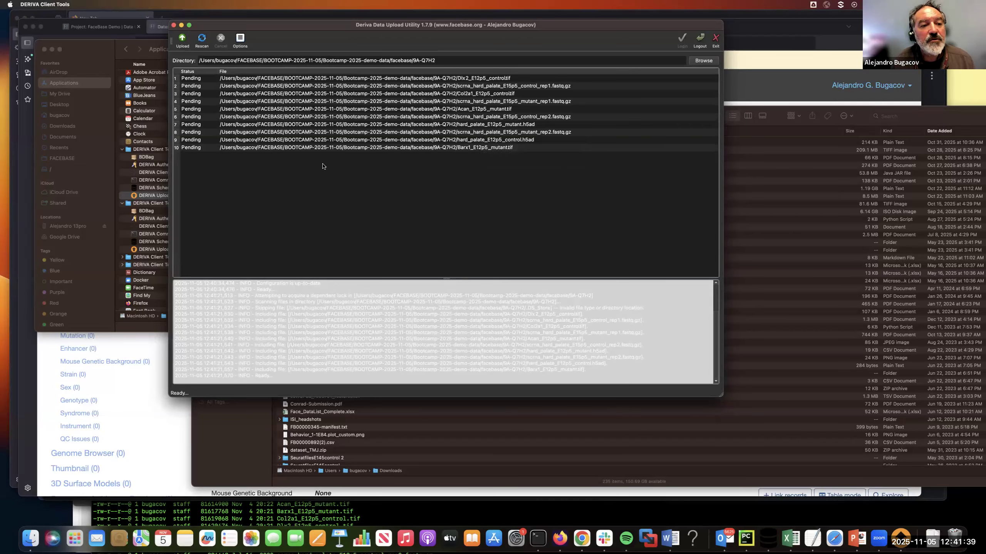
pyautogui.click(182, 39)
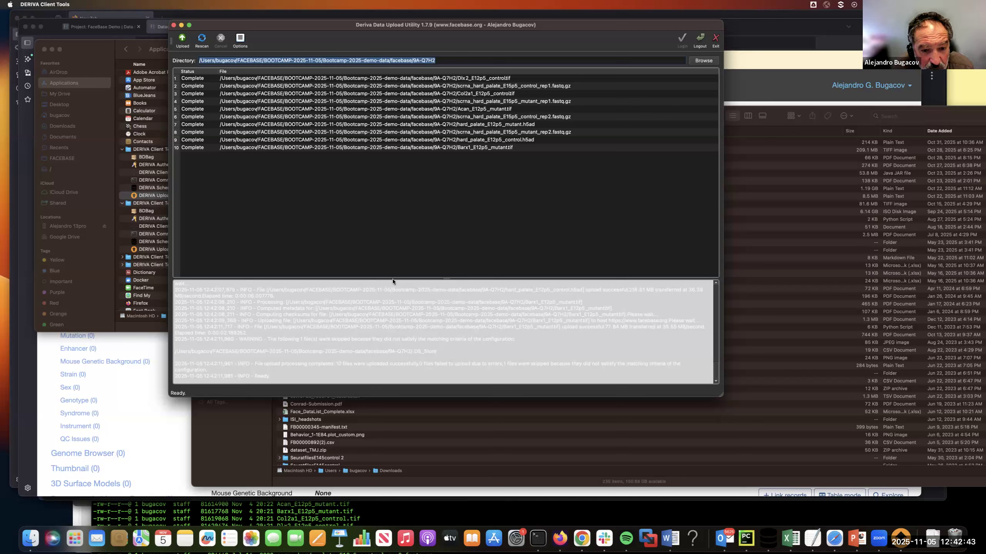
# Step: Expand the upload log, examine its messages for the processed and skipped files, and restore the log's size
pyautogui.moveTo(392, 279); pyautogui.dragTo(376, 186)
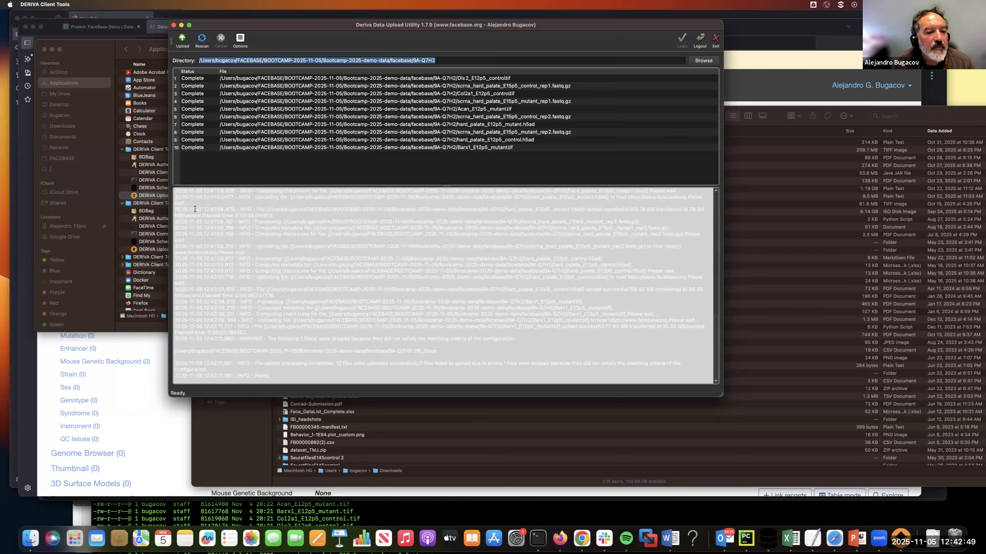
pyautogui.moveTo(182, 197); pyautogui.dragTo(233, 370)
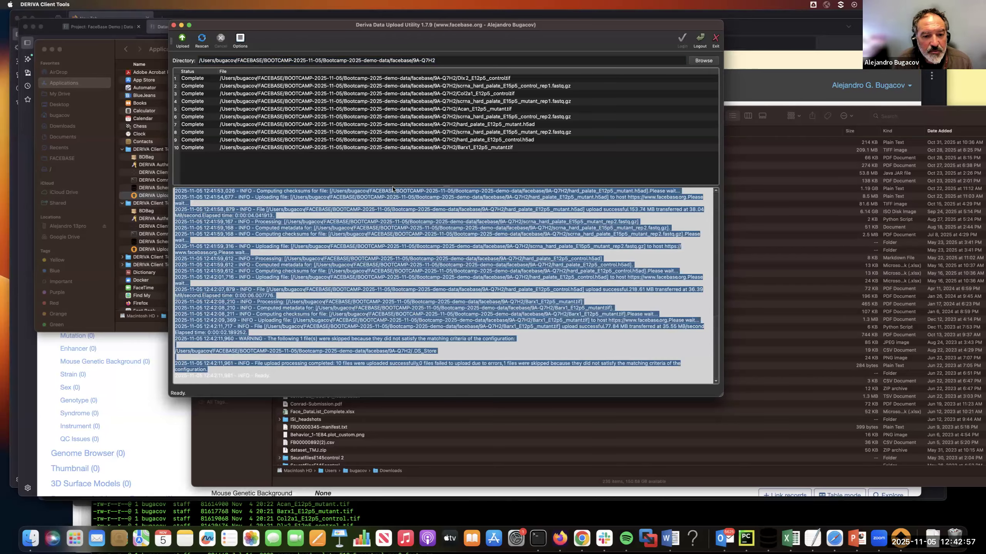
pyautogui.moveTo(393, 189); pyautogui.dragTo(394, 134)
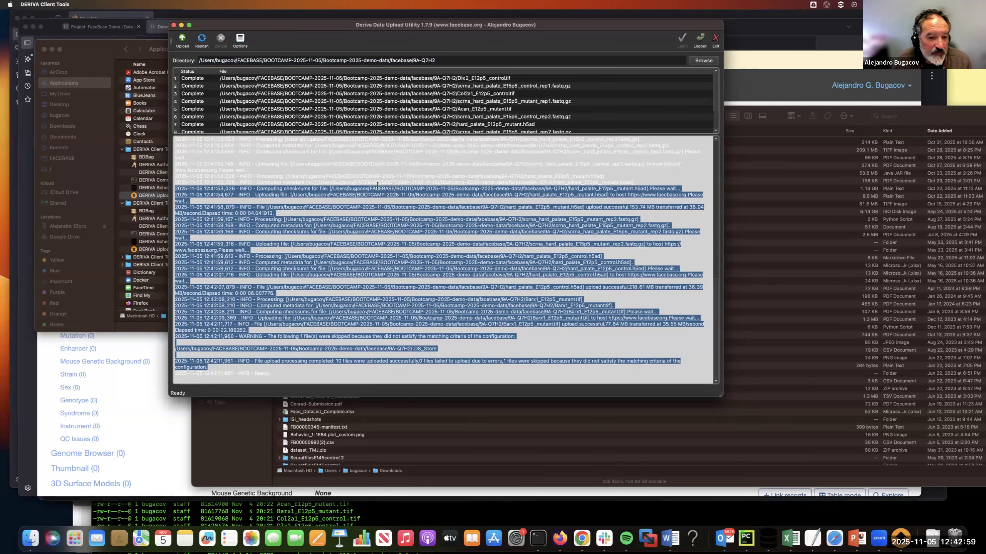
pyautogui.moveTo(379, 185); pyautogui.dragTo(377, 185)
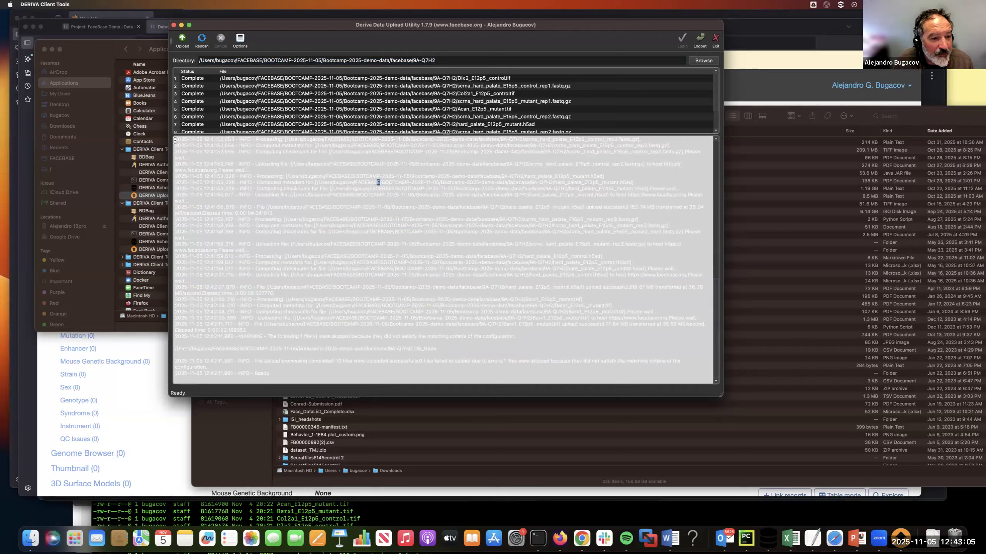
pyautogui.moveTo(175, 140); pyautogui.dragTo(414, 375)
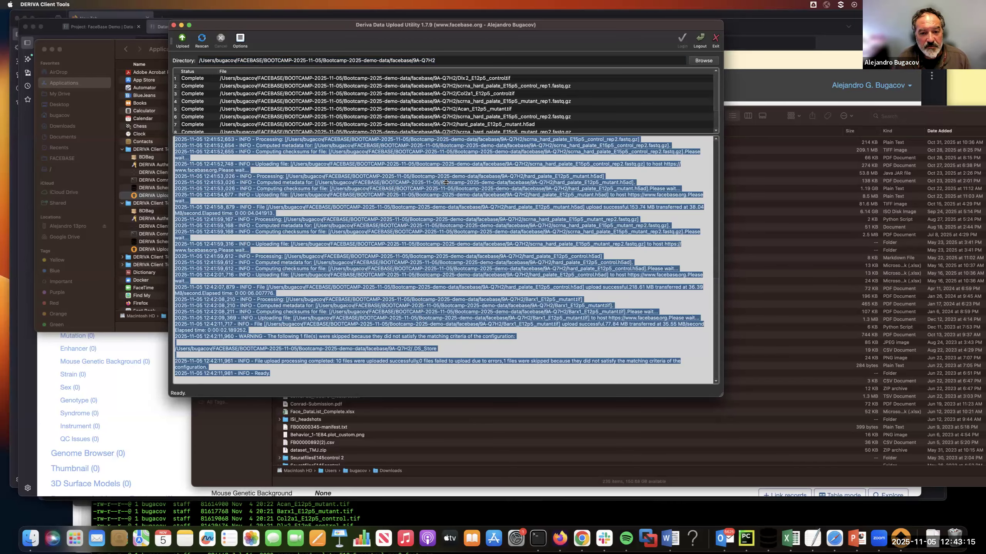
pyautogui.moveTo(446, 182); pyautogui.dragTo(441, 278)
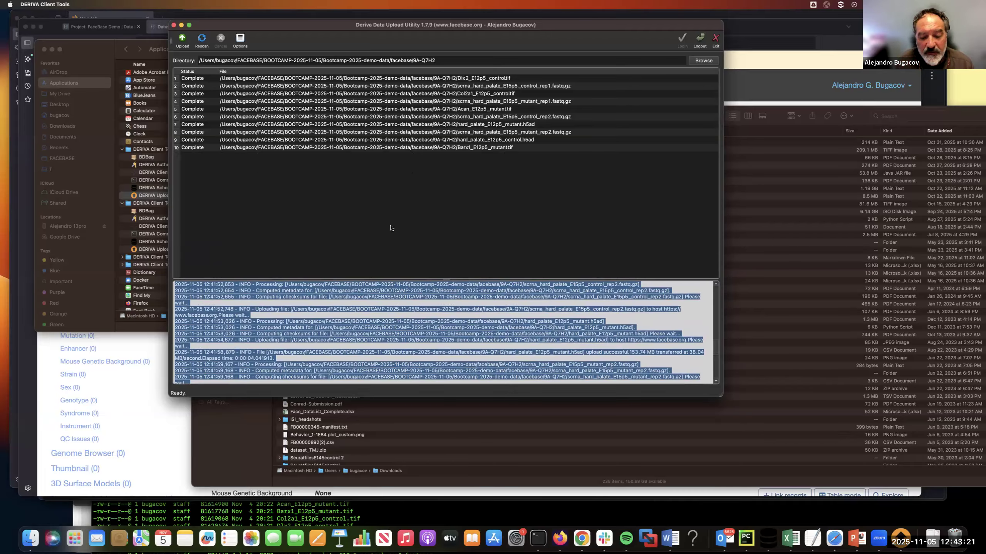
# Step: Switch to Firefox, reload the BootCamp dataset's record page and review the uploaded files in its File section
pyautogui.click(561, 540)
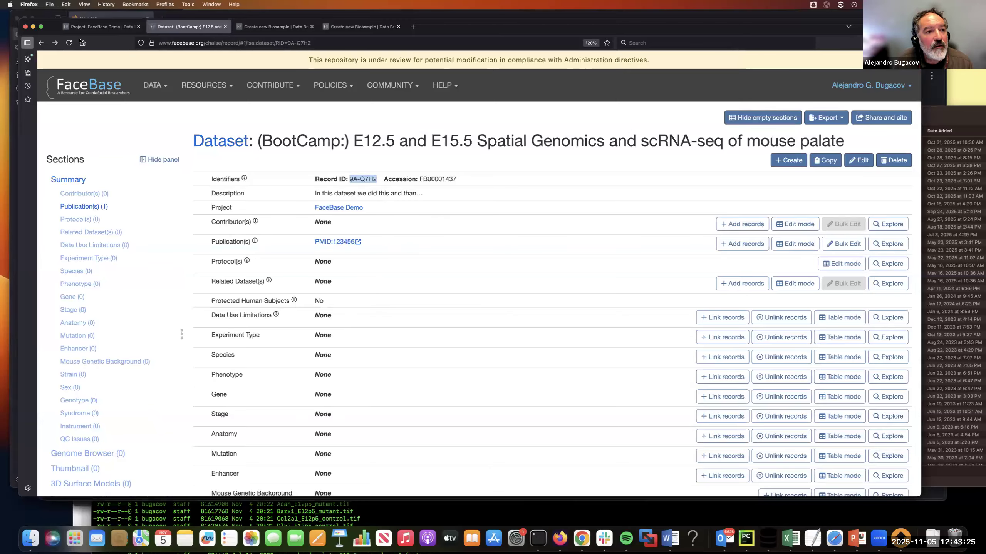
pyautogui.click(68, 43)
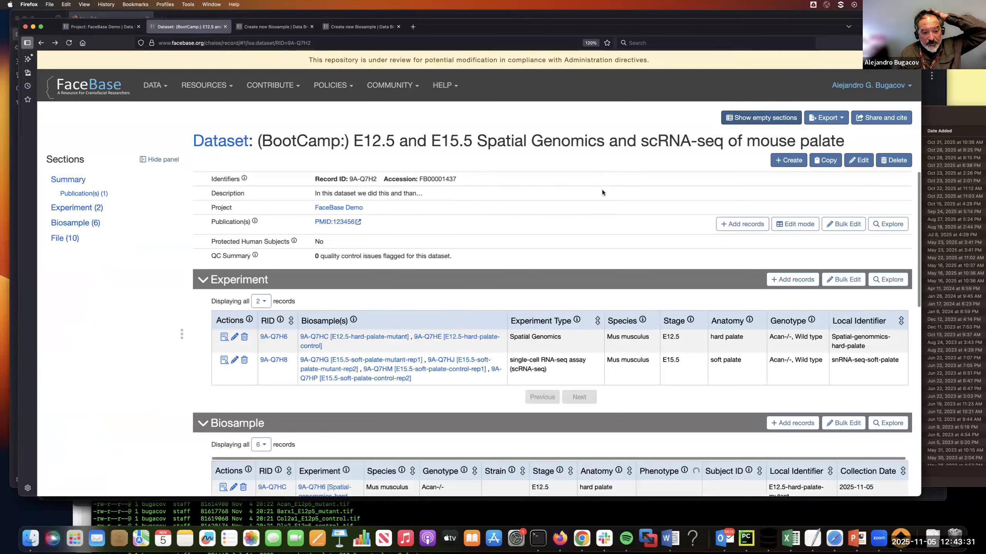
pyautogui.scroll(-10, 603, 189)
pyautogui.scroll(-2, 514, 291)
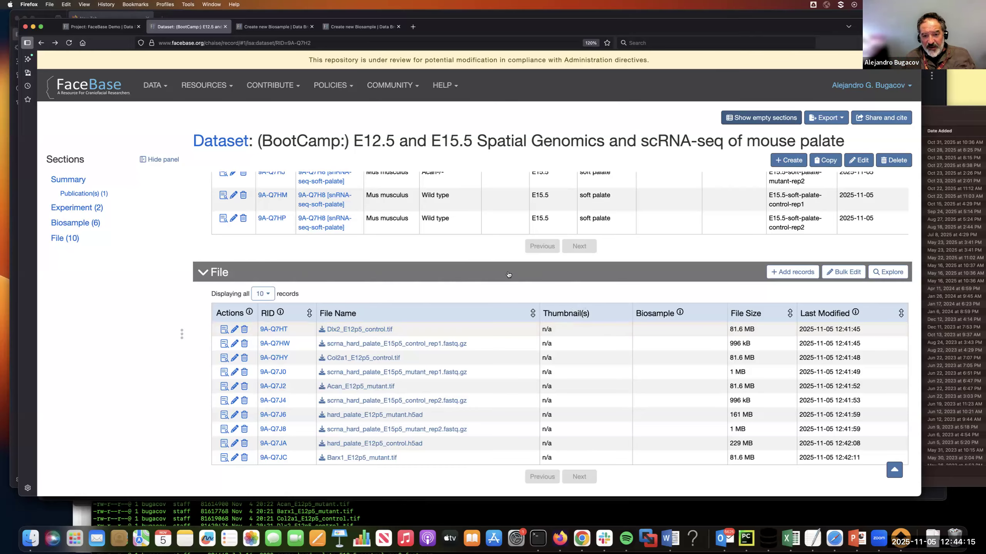
# Step: Explore the dataset's File records in the full search view and filter them by E12p5_control
pyautogui.click(887, 273)
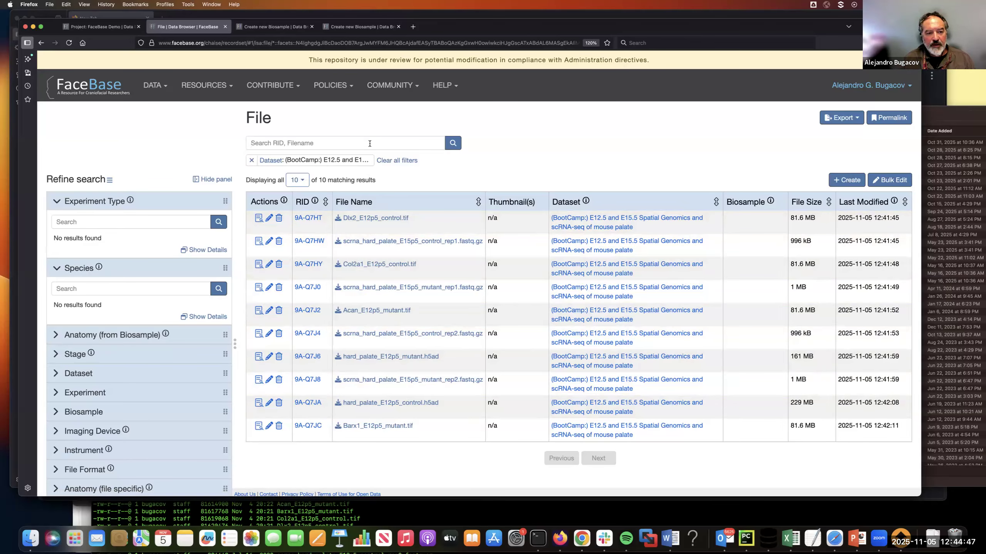
pyautogui.write('E')
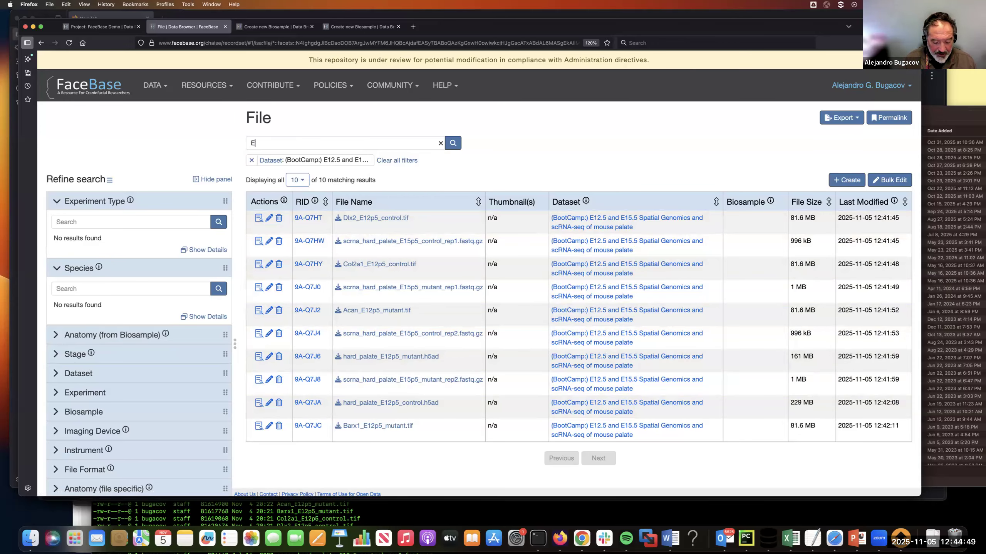
pyautogui.write('12p5_control')
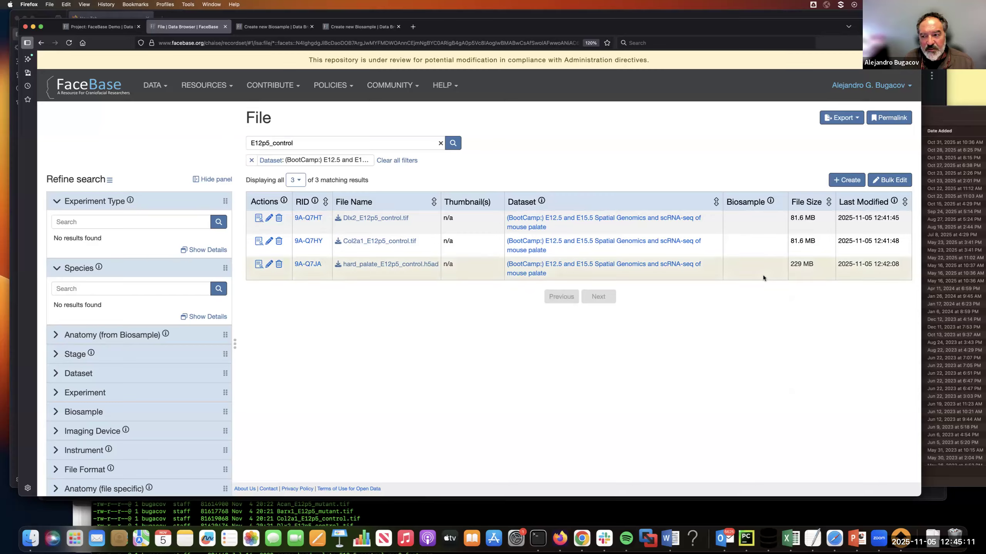
# Step: Bulk edit the filtered files to set Biosample to 9A-Q7HE [E12.5-hard-palate-control] for every record, save, and return to the file list
pyautogui.click(890, 181)
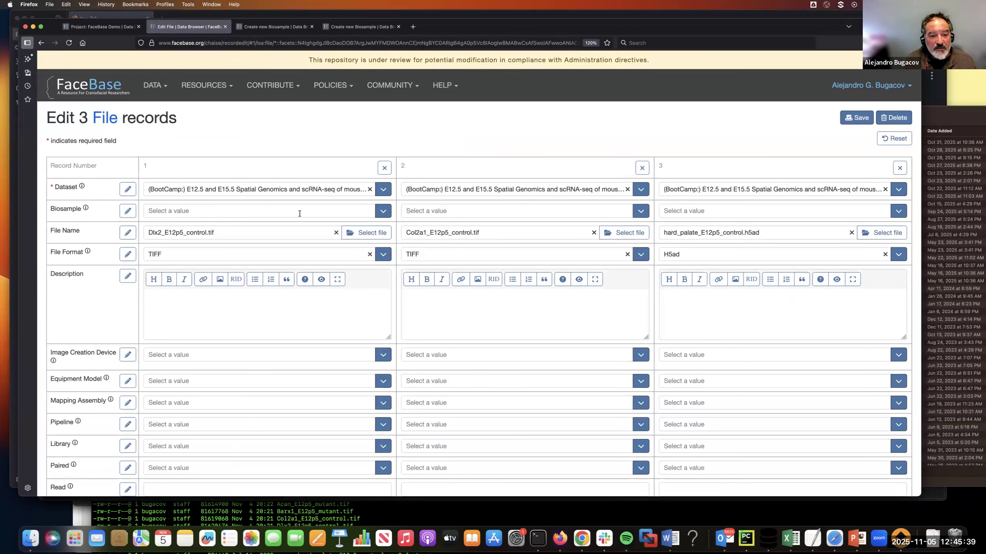
pyautogui.click(128, 214)
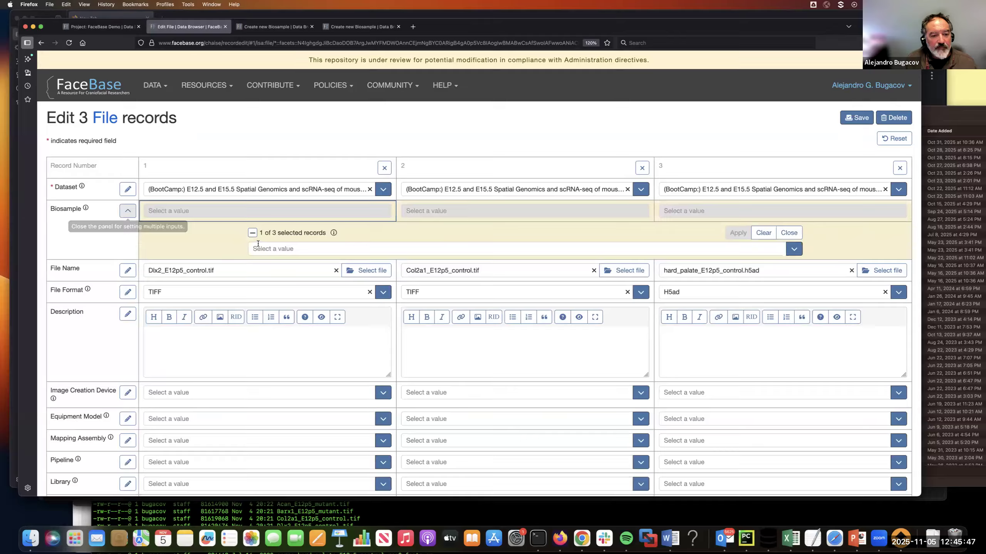
pyautogui.click(269, 249)
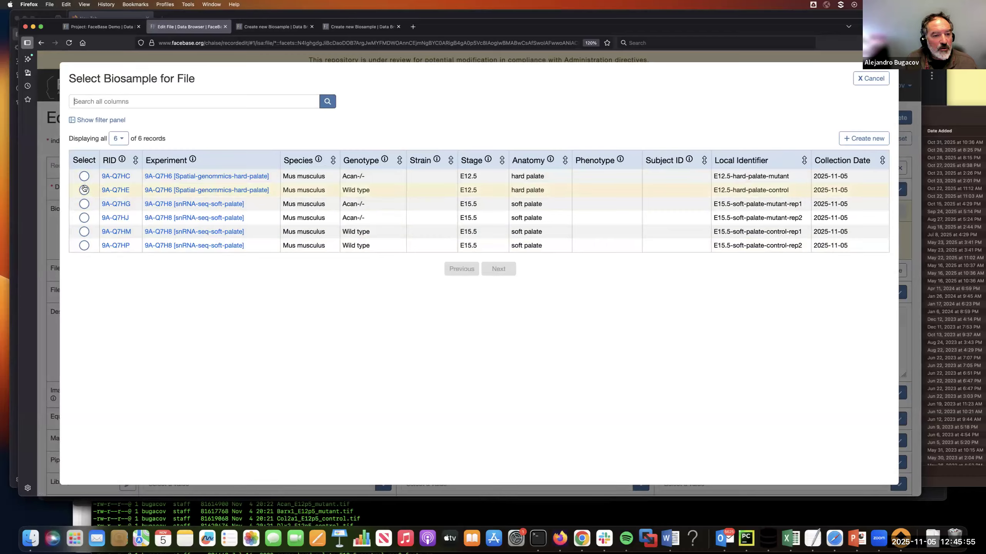
pyautogui.click(85, 190)
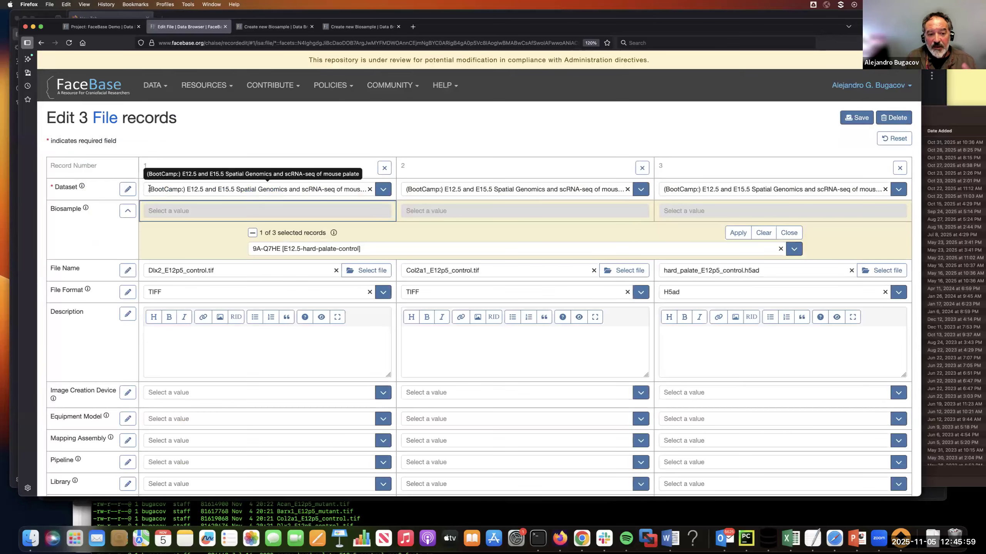
pyautogui.scroll(-1, 150, 188)
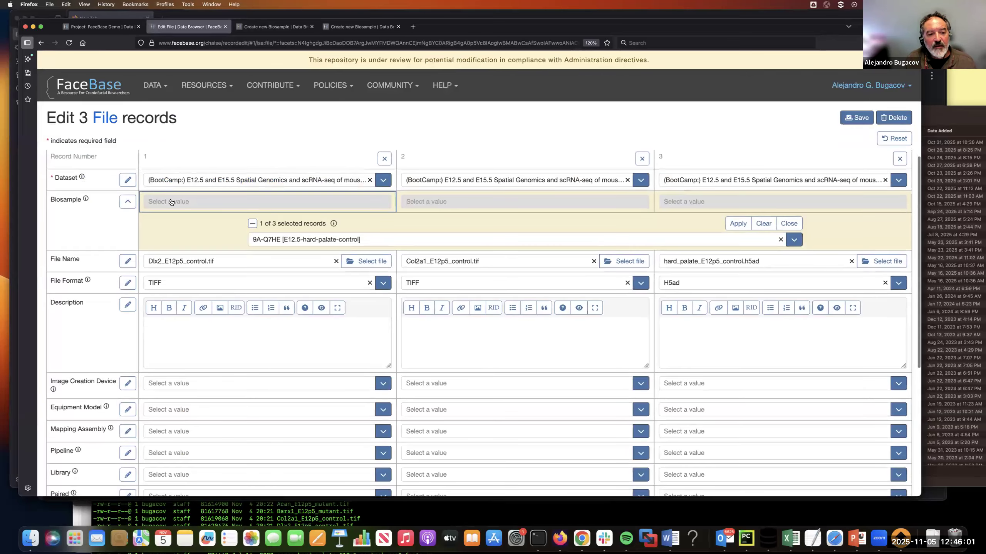
pyautogui.click(253, 224)
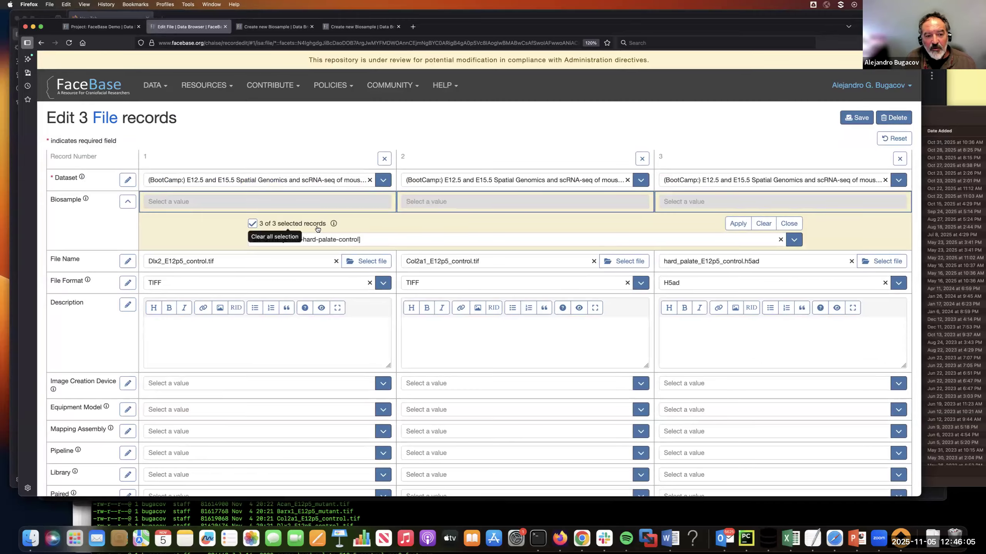
pyautogui.click(738, 224)
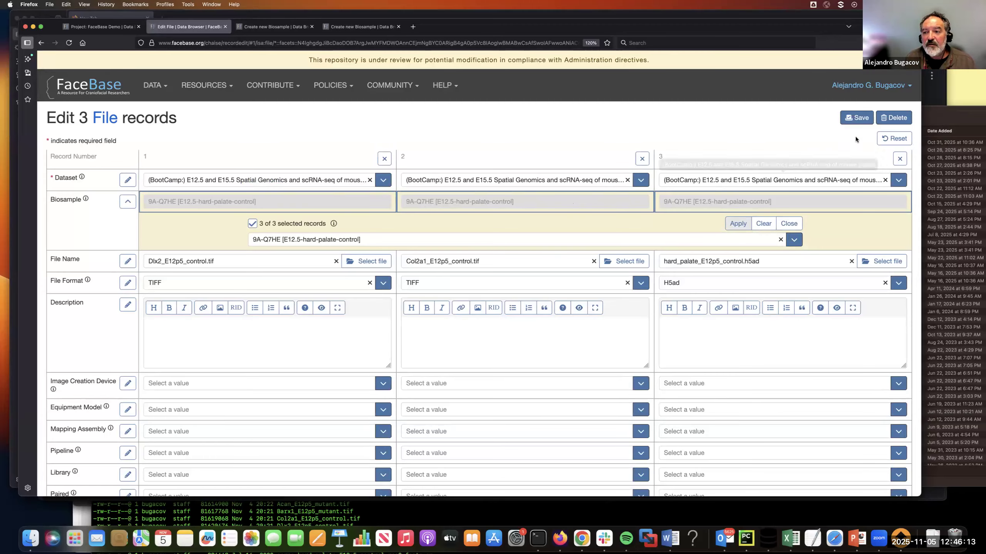
pyautogui.click(857, 118)
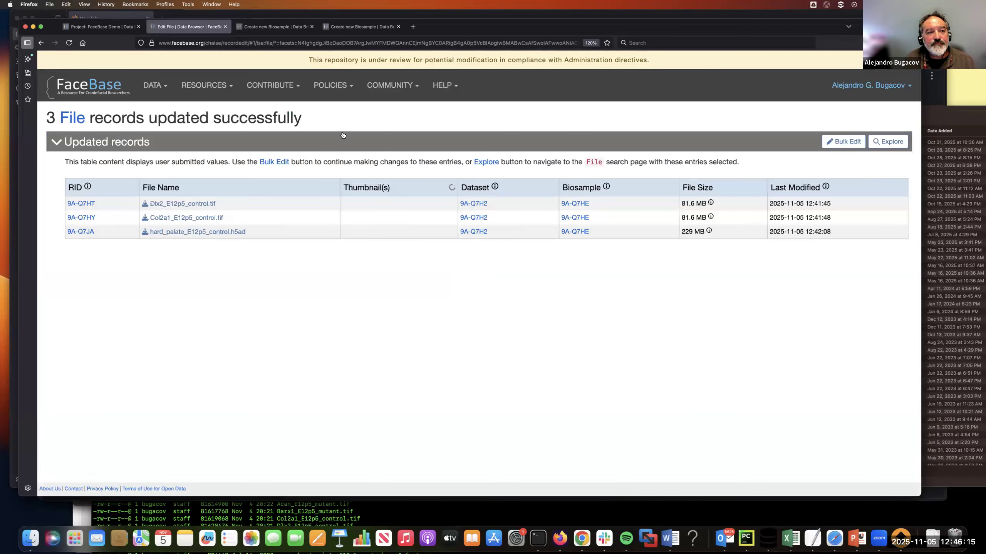
pyautogui.click(41, 46)
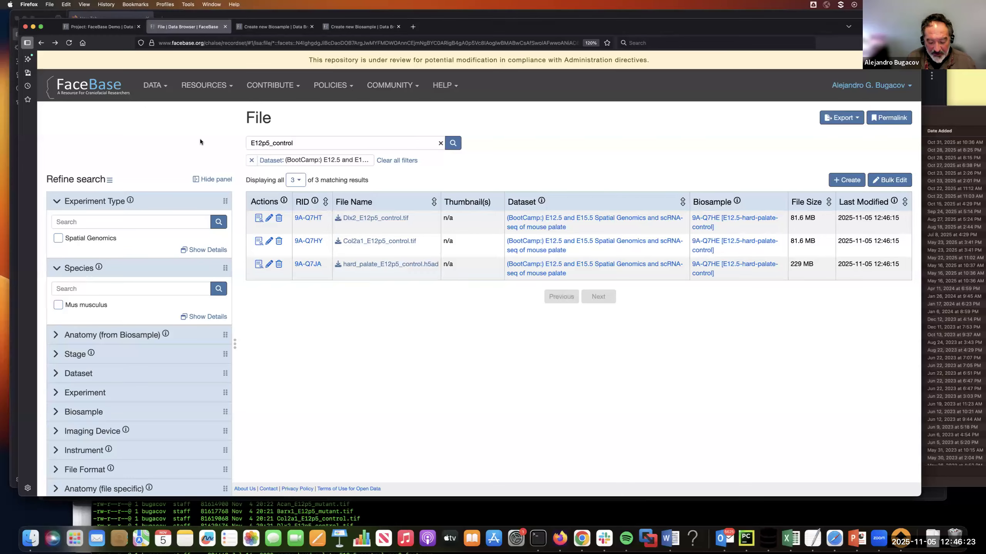
# Step: Change the file list's search filter to E12p5_mutant
pyautogui.press('BackSpace')
pyautogui.press('BackSpace')
pyautogui.press('BackSpace')
pyautogui.press('BackSpace')
pyautogui.press('BackSpace')
pyautogui.press('BackSpace')
pyautogui.press('BackSpace')
pyautogui.write('mutan')
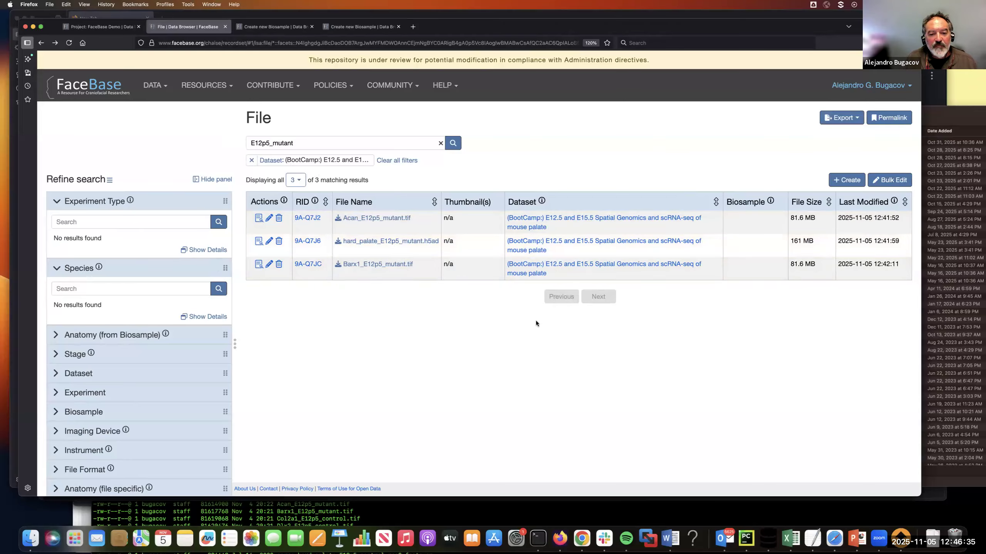
# Step: Bulk edit the filtered files to set Biosample to 9A-Q7HC [E12.5-hard-palate-mutant] for all three records, and save
pyautogui.click(890, 181)
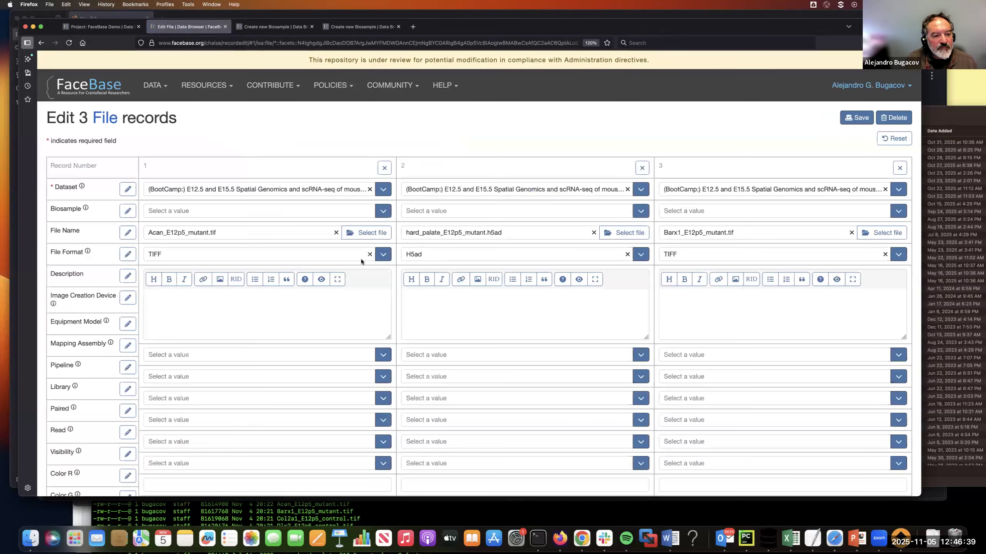
pyautogui.click(128, 211)
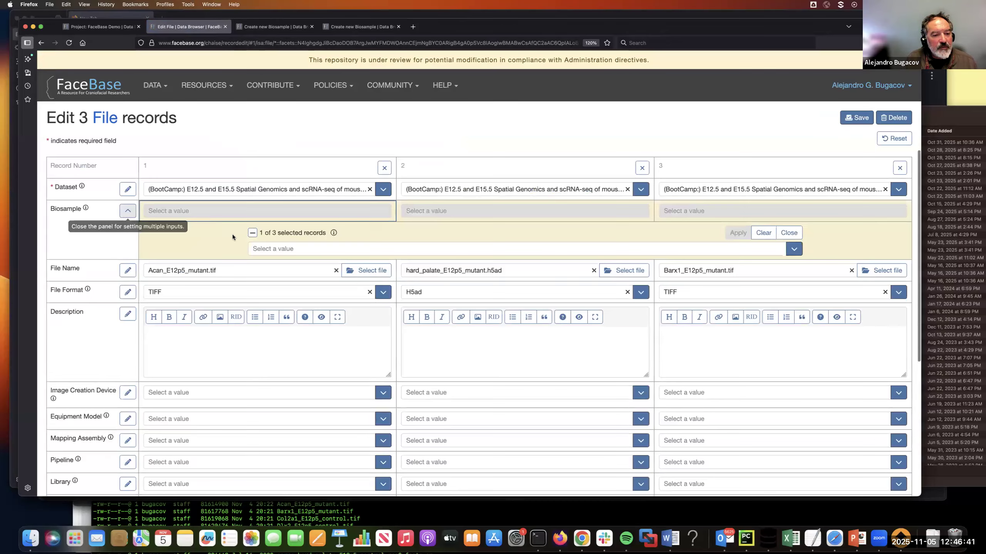
pyautogui.click(277, 249)
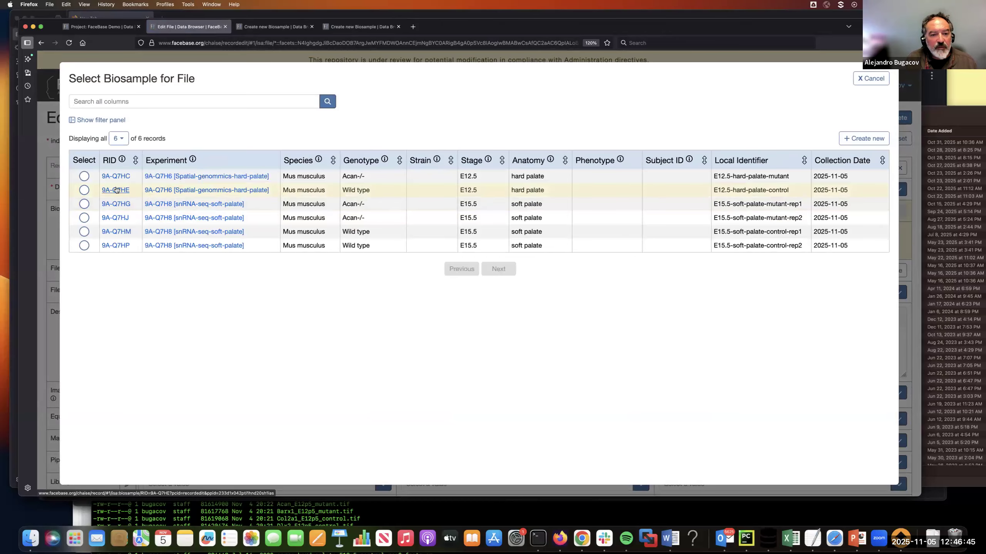
pyautogui.click(84, 177)
pyautogui.click(282, 237)
pyautogui.click(737, 232)
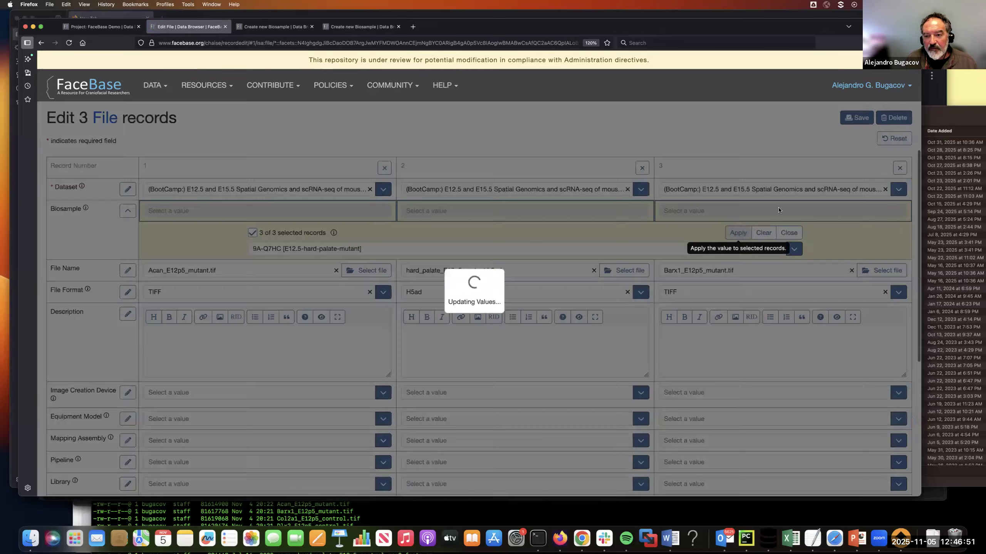
pyautogui.click(859, 118)
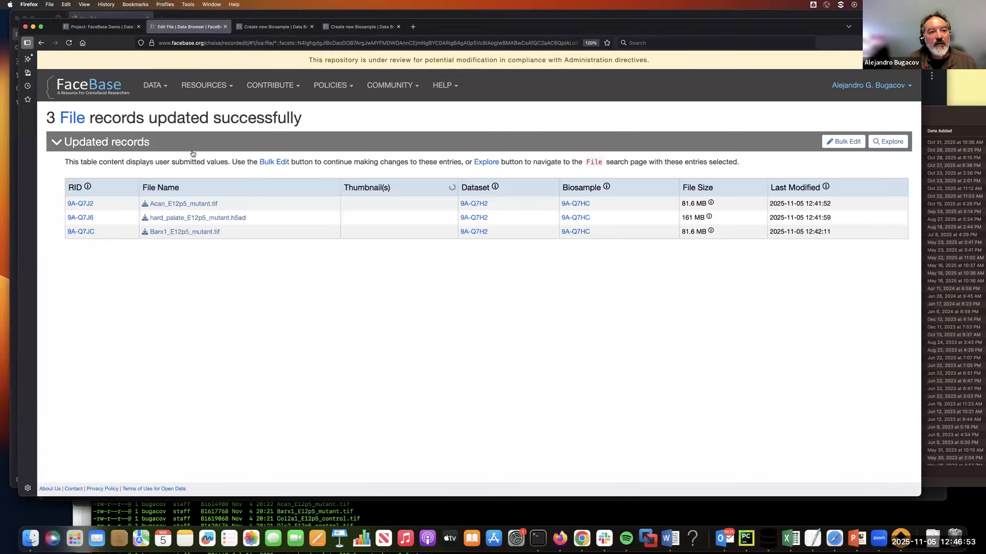
# Step: Return to the dataset's record page, hide its empty sections and review the Biosample assignments in the File section
pyautogui.click(43, 44)
pyautogui.click(43, 44)
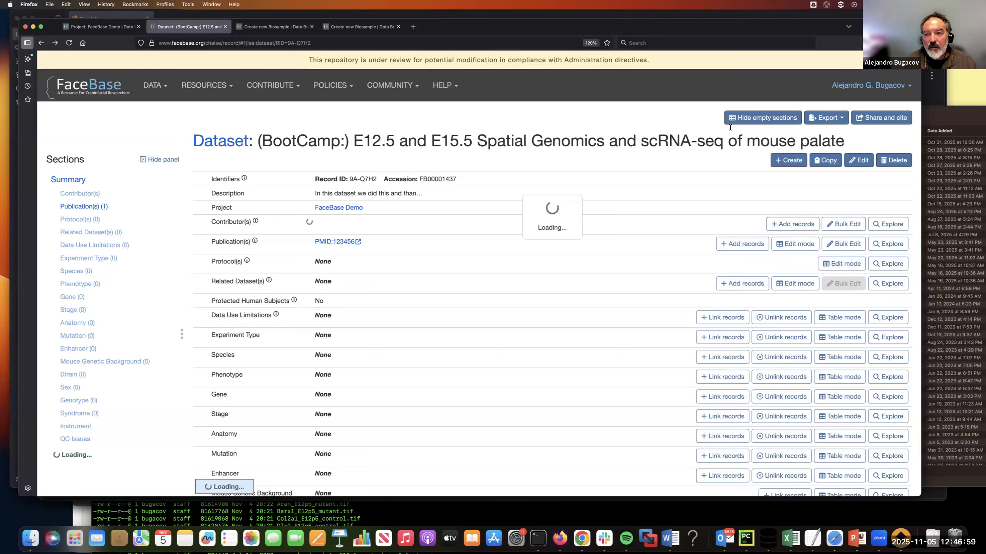
pyautogui.click(731, 120)
pyautogui.scroll(-10, 549, 344)
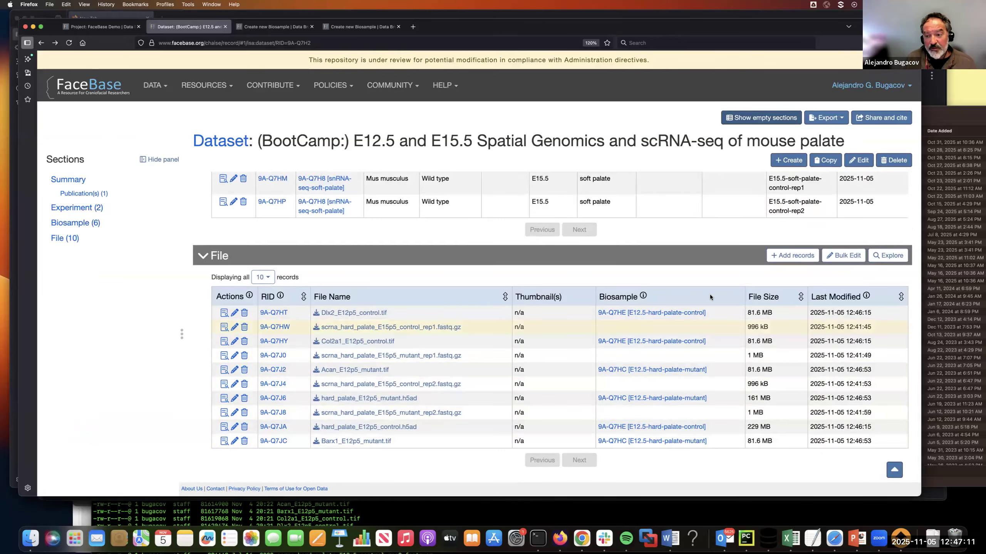
# Step: Filter the dataset's File records by E15p5_mutant in the full search view and open the matches for bulk editing
pyautogui.click(890, 256)
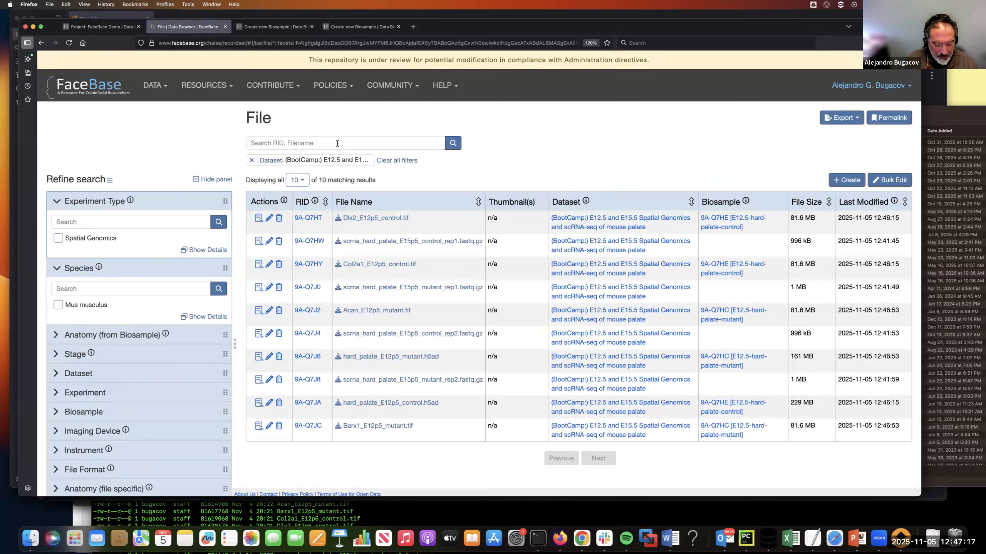
pyautogui.write('E15p')
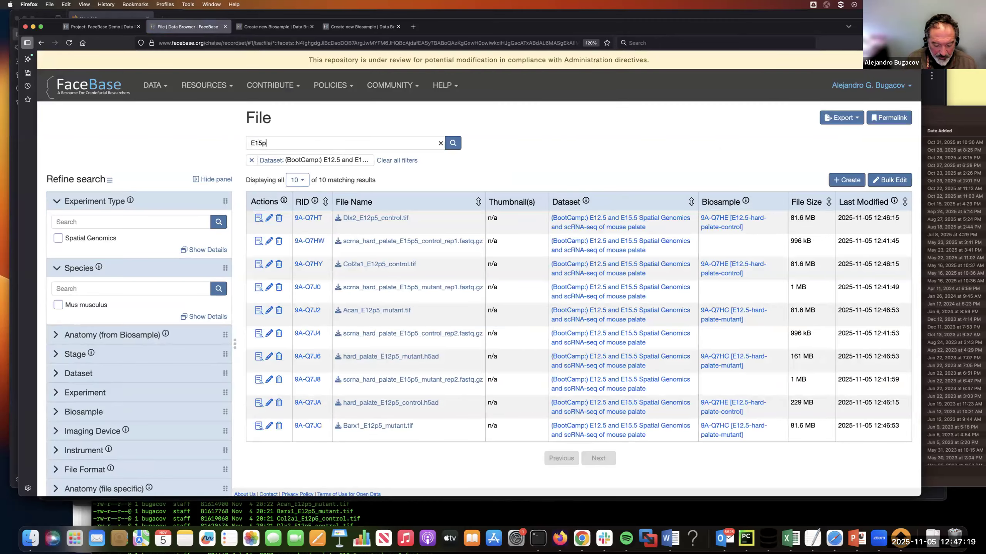
pyautogui.write('5_mutant')
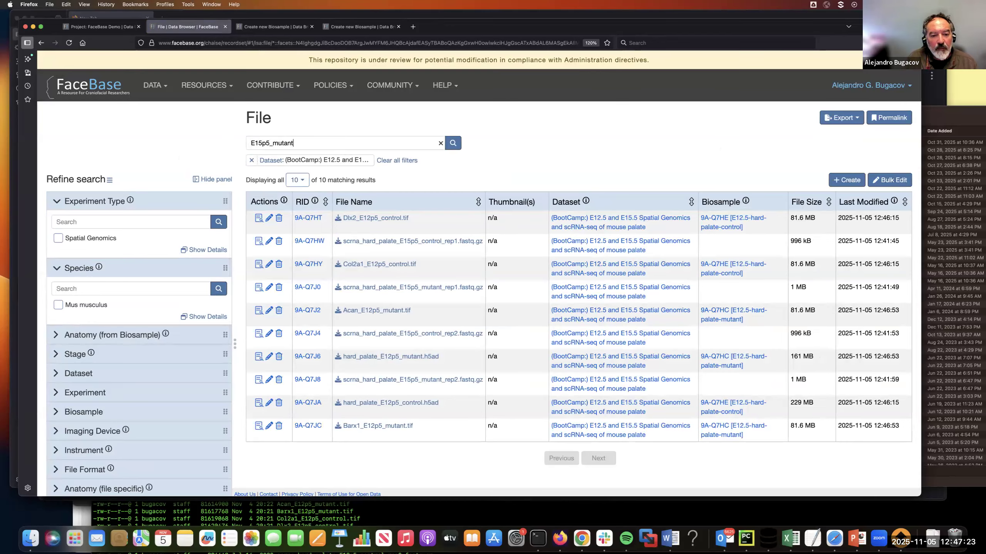
pyautogui.press('Return')
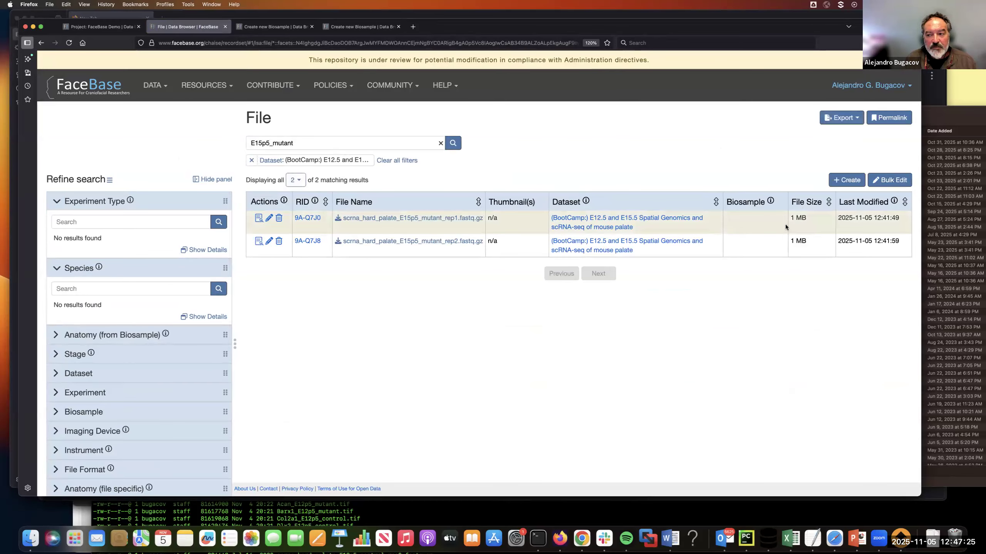
pyautogui.click(889, 180)
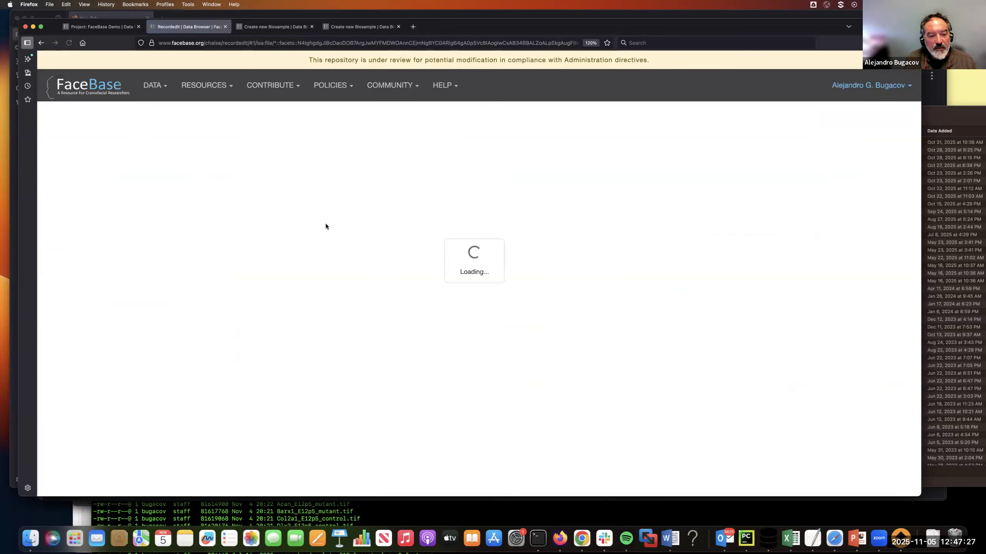
pyautogui.click(128, 211)
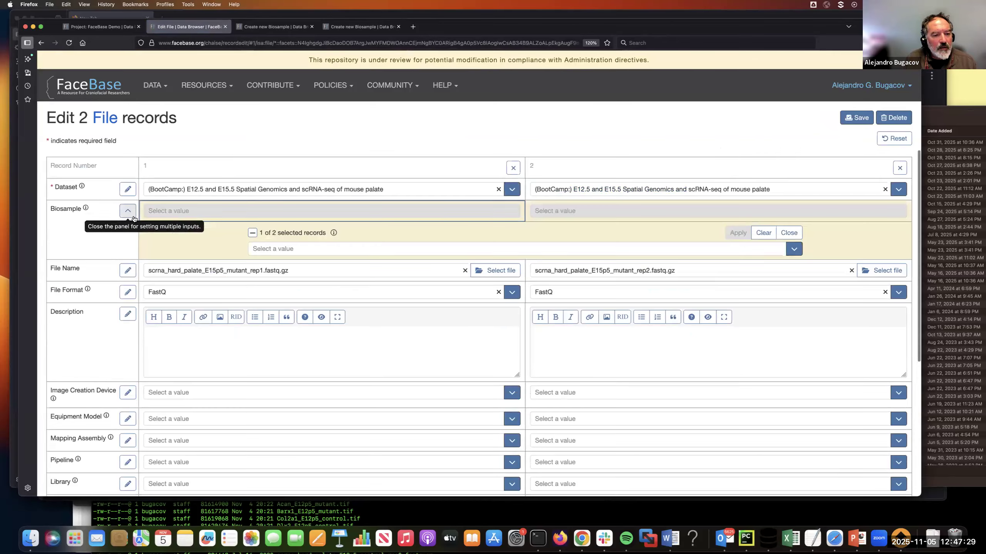
pyautogui.click(280, 250)
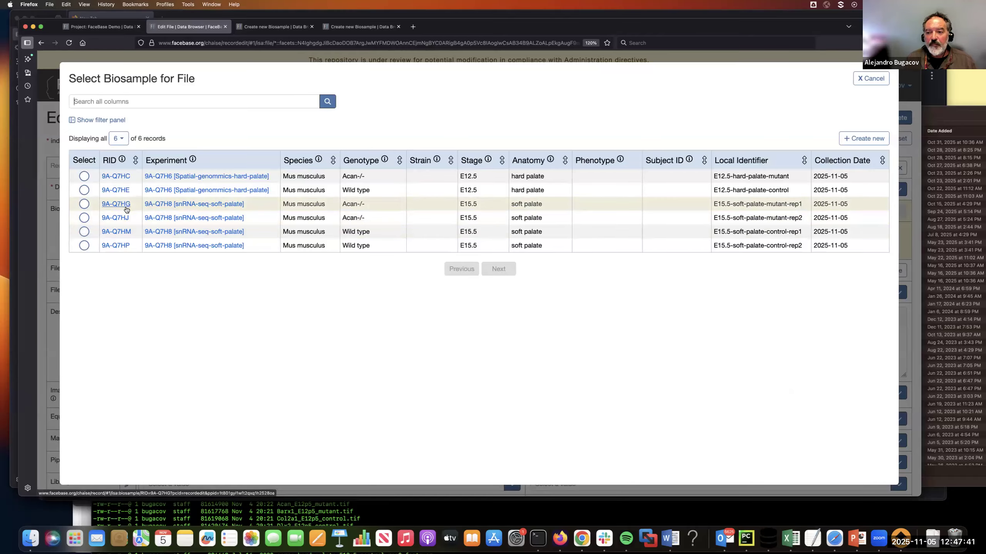
pyautogui.click(872, 80)
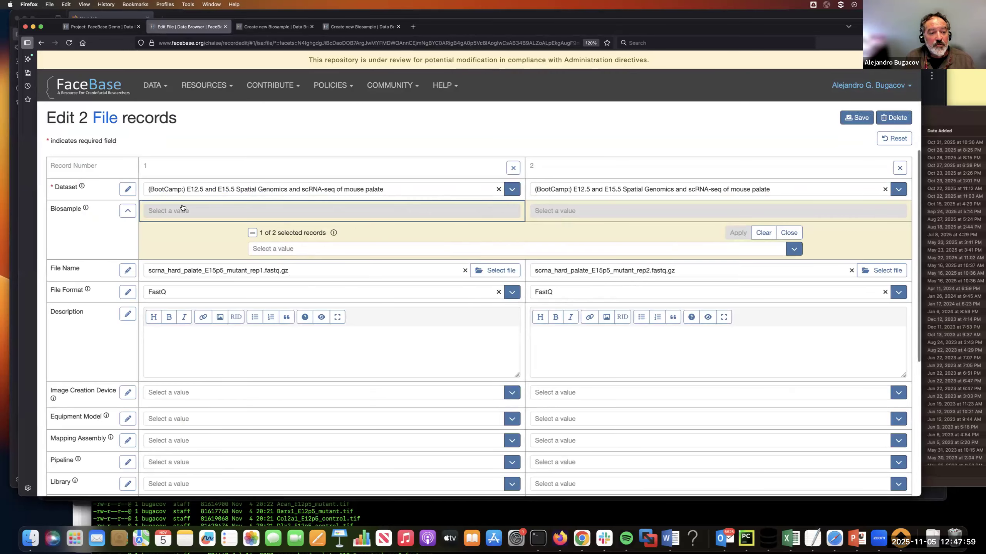
pyautogui.click(128, 212)
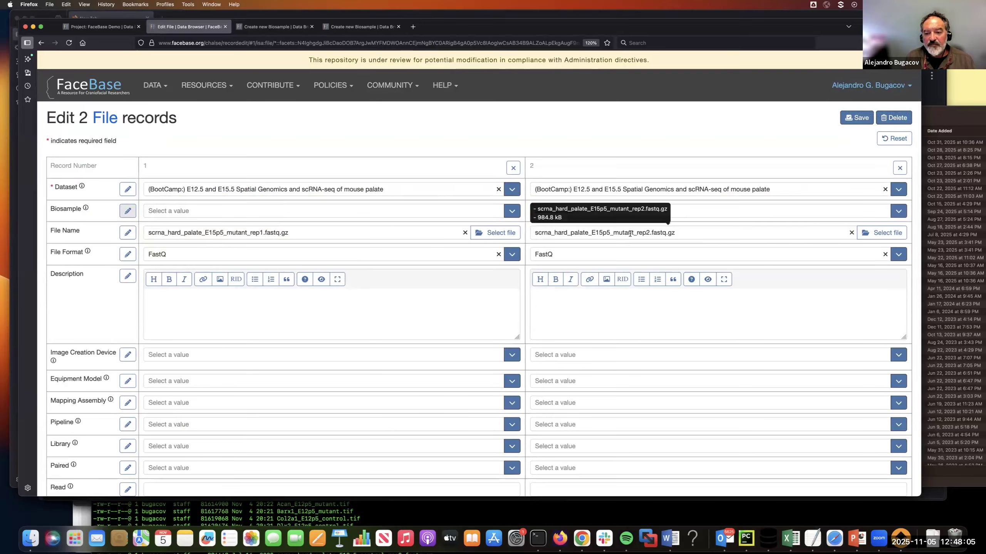
# Step: Set Biosample to 9A-Q7HG [E15.5-soft-palate-mutant-rep1] for the rep1 file and 9A-Q7HJ [E15.5-soft-palate-mutant-rep2] for the rep2 file, save, and return to the file list
pyautogui.click(186, 211)
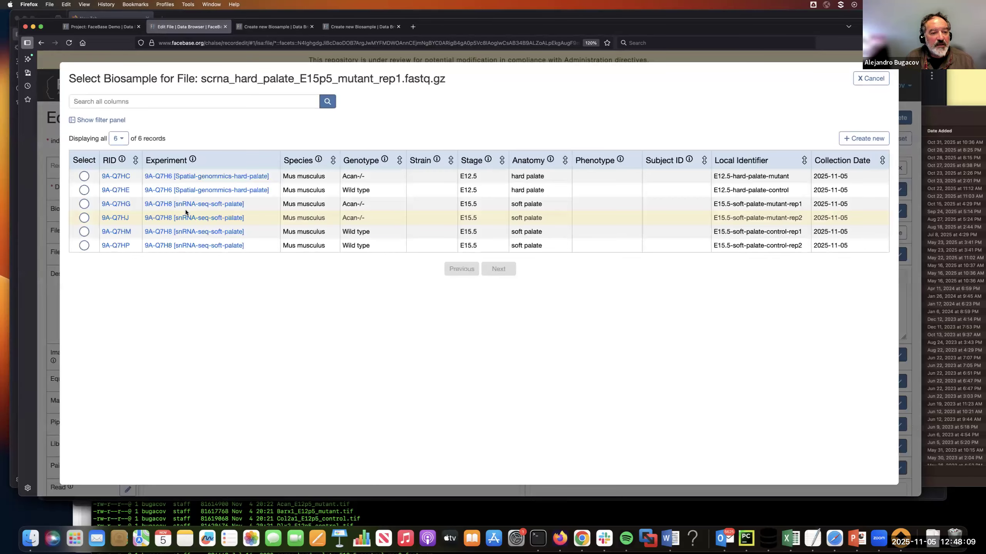
pyautogui.click(84, 204)
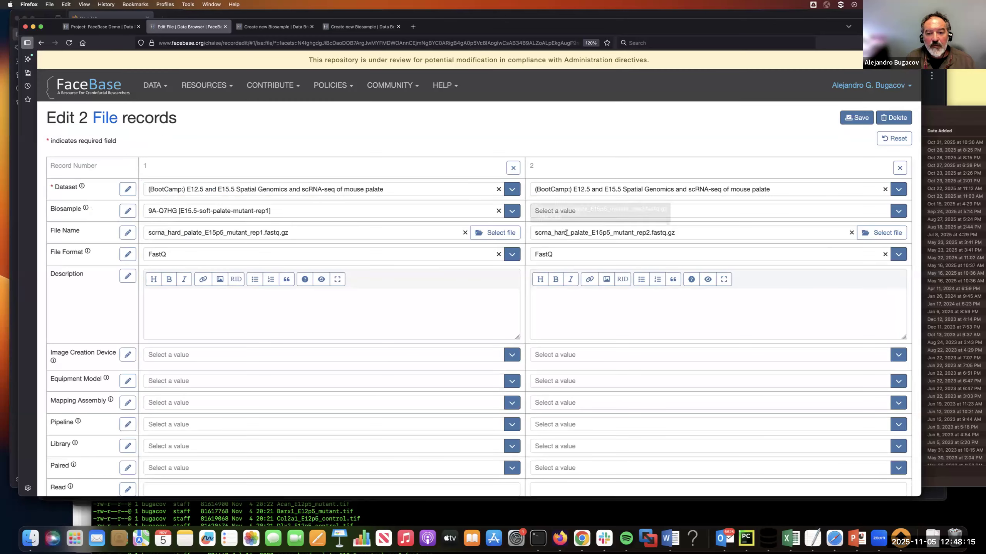
pyautogui.click(590, 211)
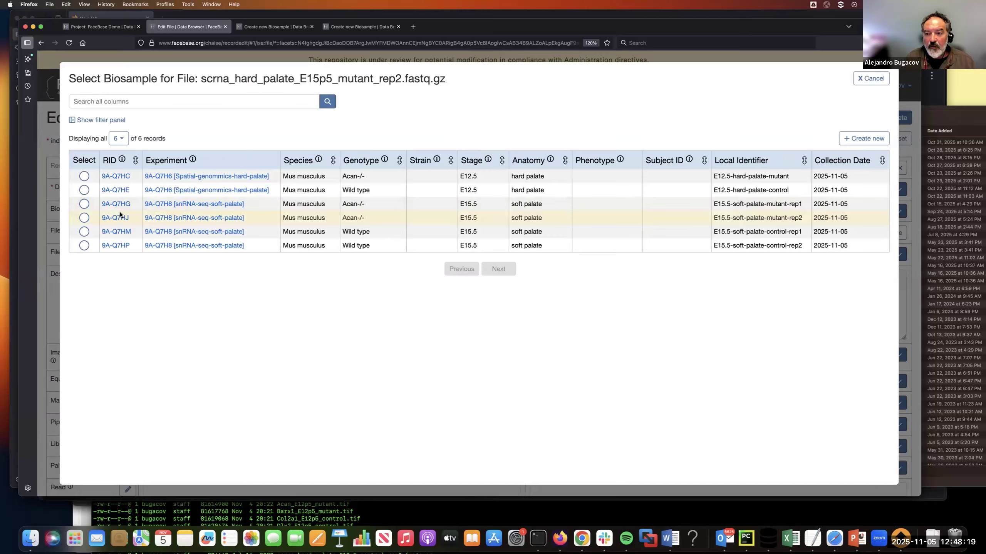
pyautogui.click(84, 217)
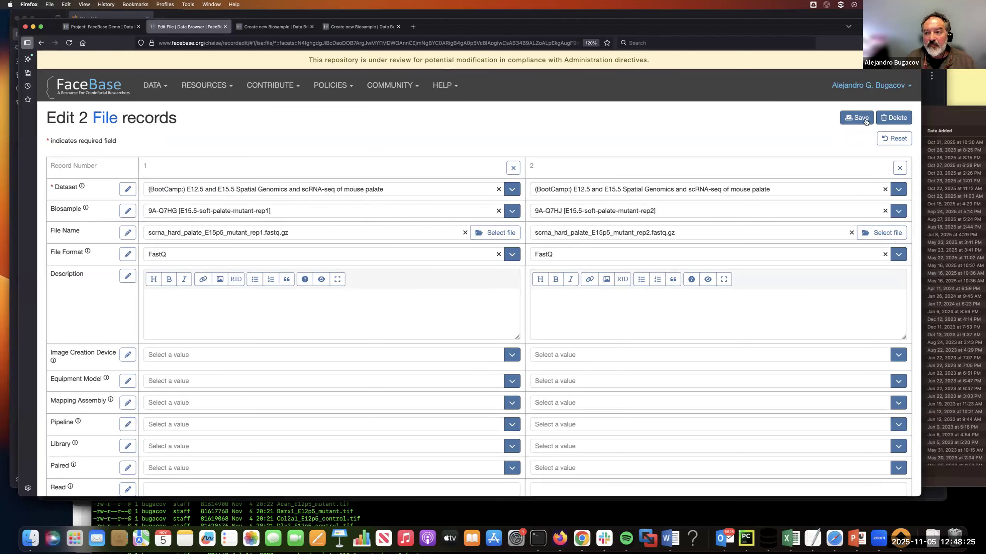
pyautogui.click(865, 120)
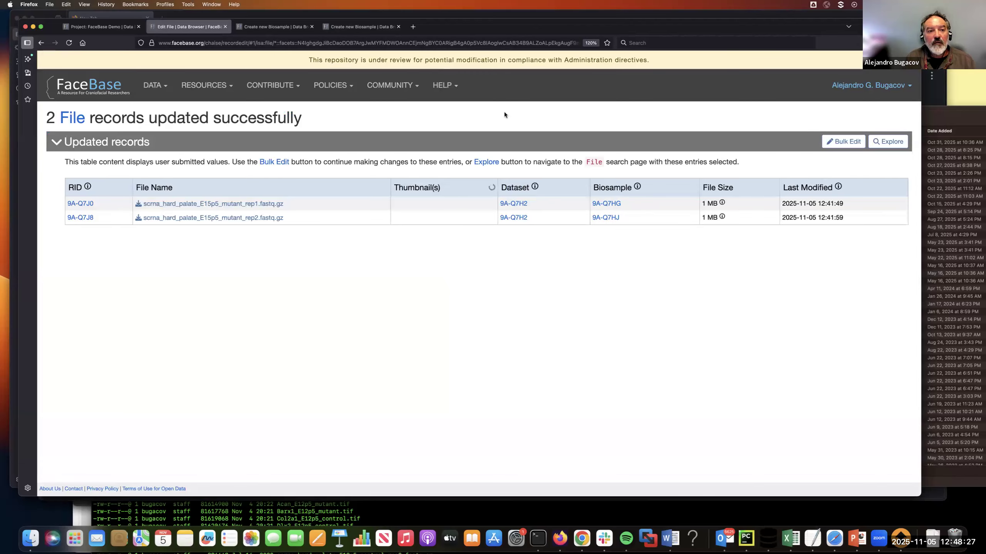
pyautogui.click(40, 43)
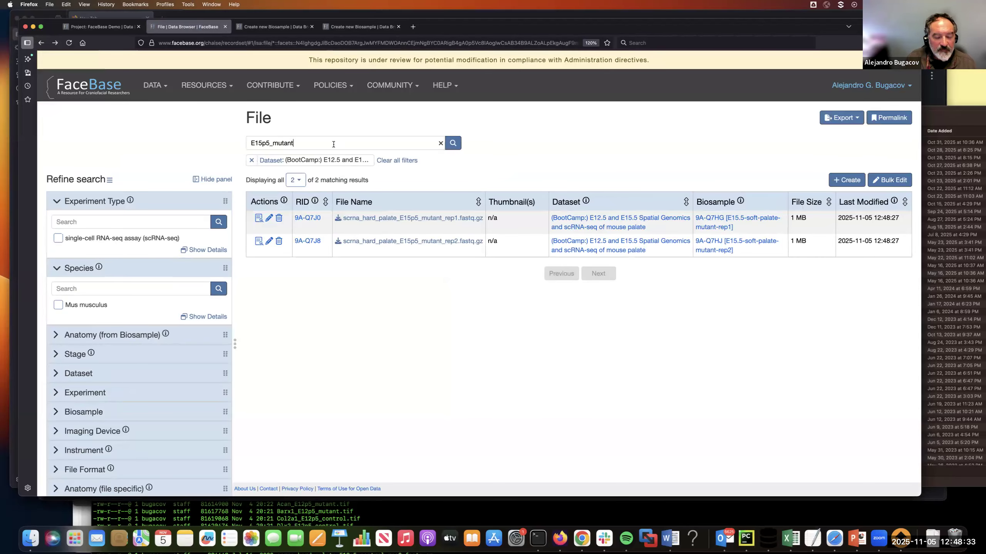
# Step: Change the file list's search filter to E15p5_control
pyautogui.press('BackSpace')
pyautogui.press('BackSpace')
pyautogui.press('BackSpace')
pyautogui.press('BackSpace')
pyautogui.press('BackSpace')
pyautogui.press('BackSpace')
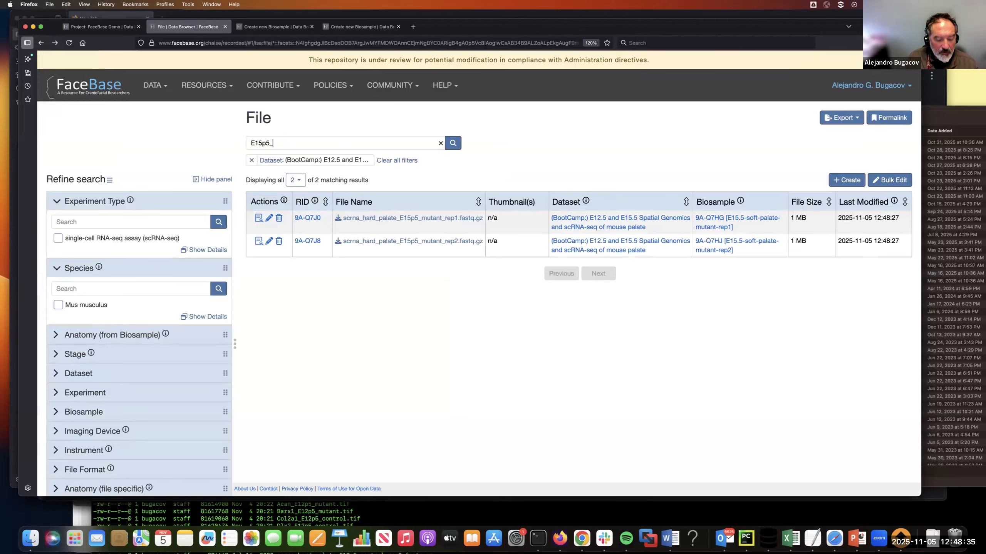
pyautogui.write('control')
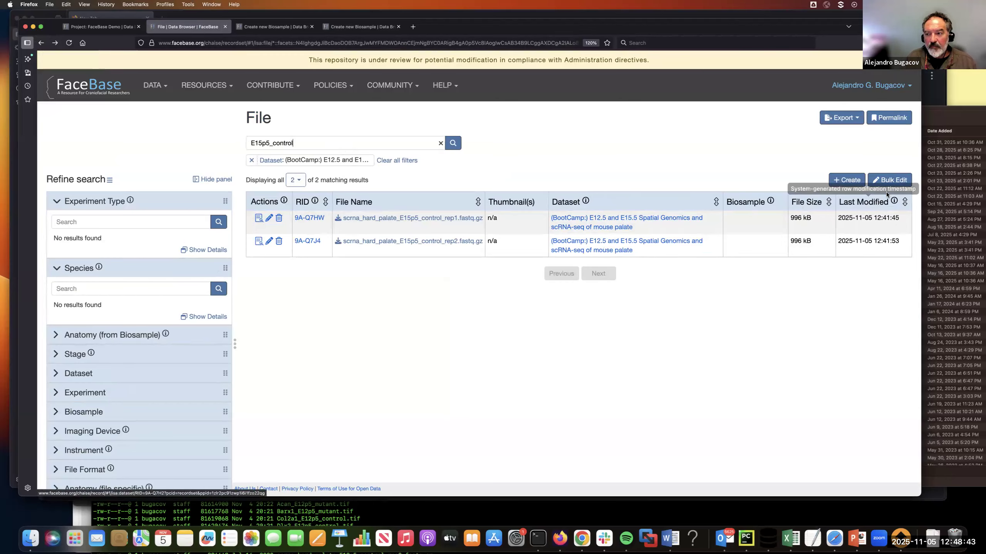
# Step: Bulk edit the filtered files, setting Biosample to 9A-Q7HM [E15.5-soft-palate-control-rep1] for rep1 and 9A-Q7HP [E15.5-soft-palate-control-rep2] for rep2, and save
pyautogui.click(891, 180)
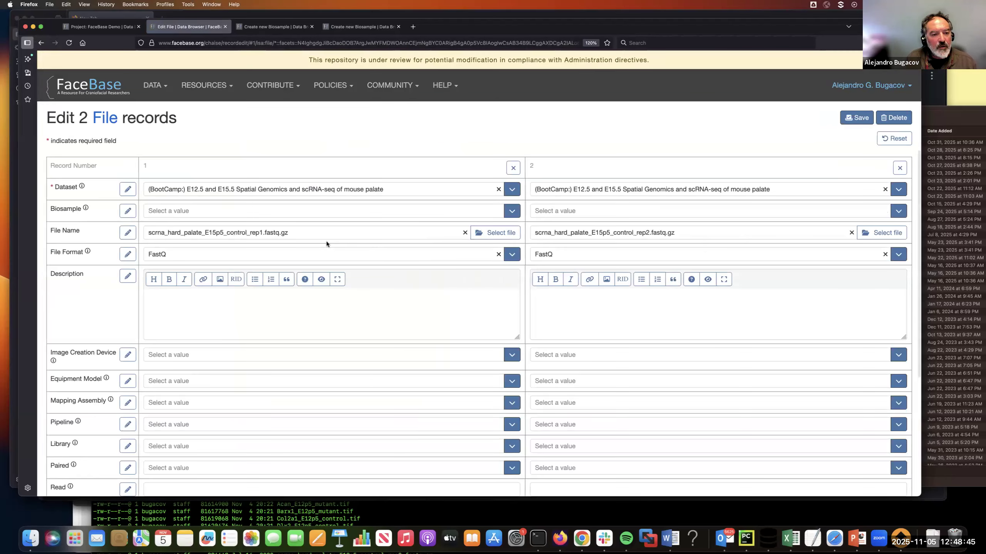
pyautogui.click(189, 212)
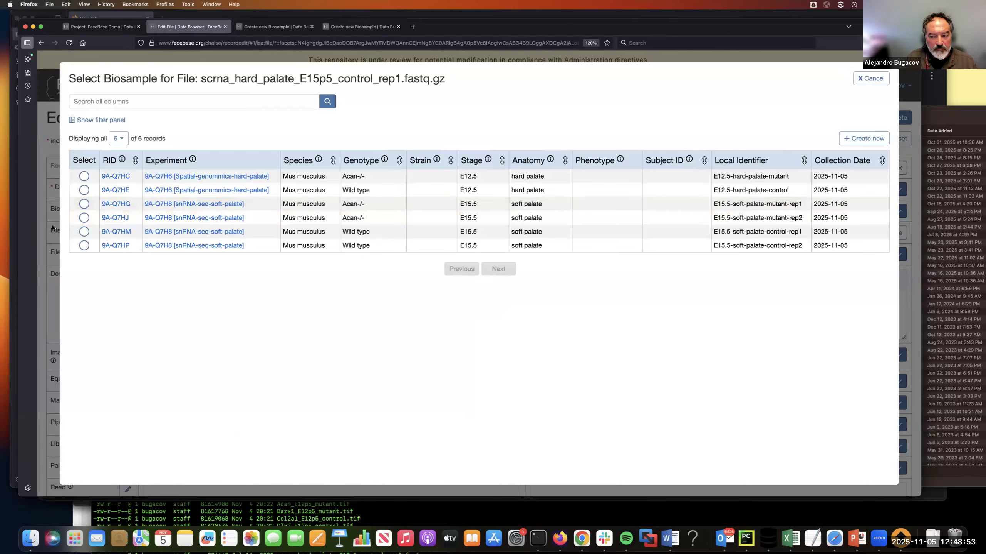
pyautogui.click(83, 231)
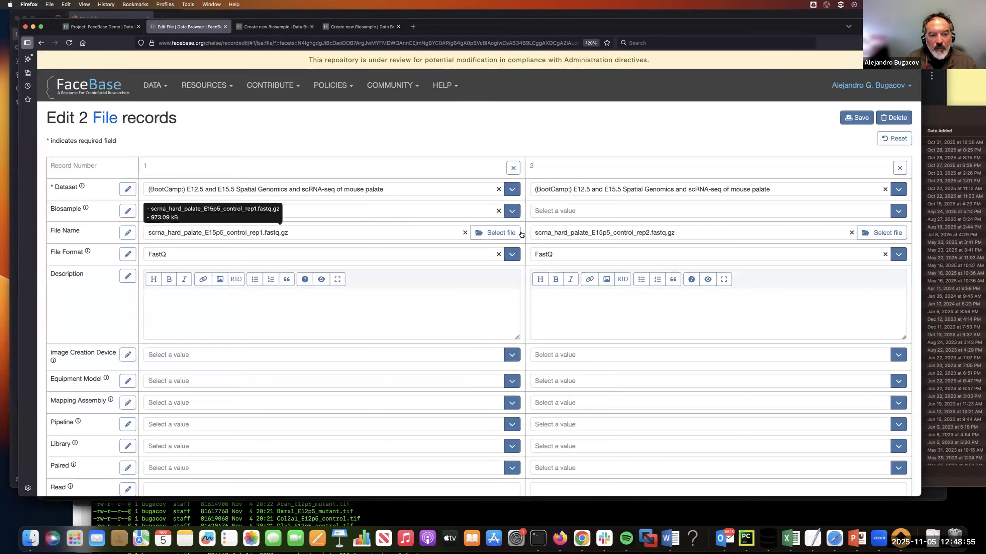
pyautogui.click(559, 218)
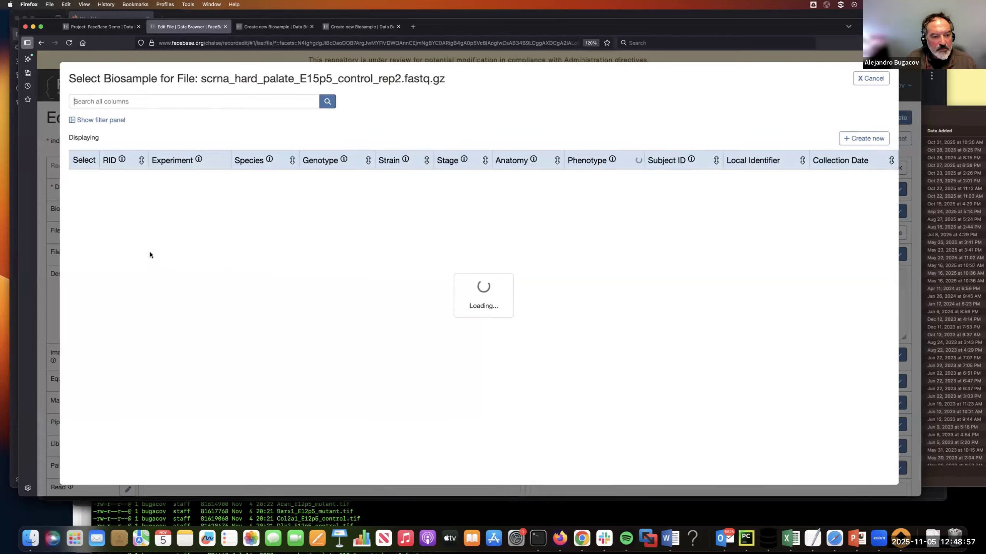
pyautogui.click(84, 246)
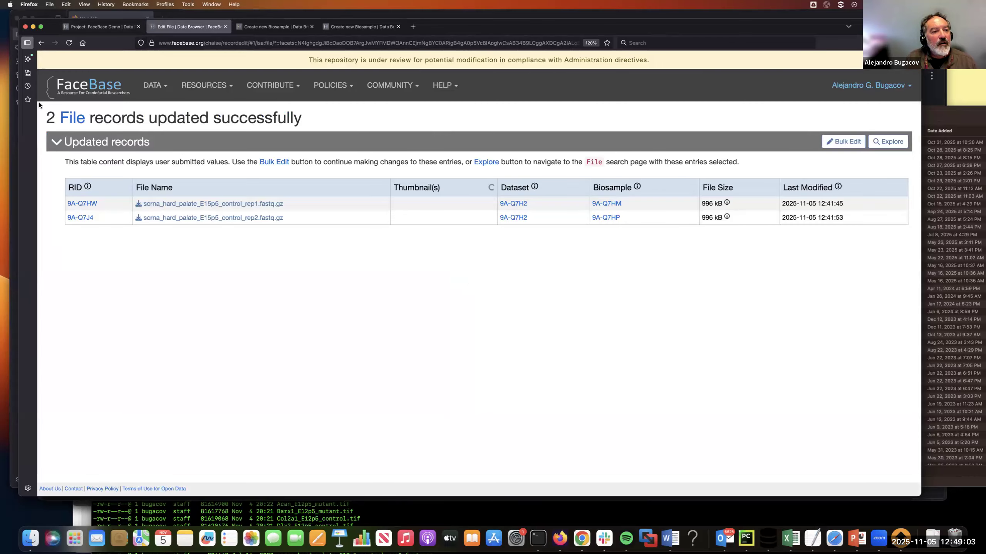
# Step: Return to the dataset's record page and review the Biosample assignments in its File section alongside the Experiment and Biosample sections
pyautogui.click(41, 44)
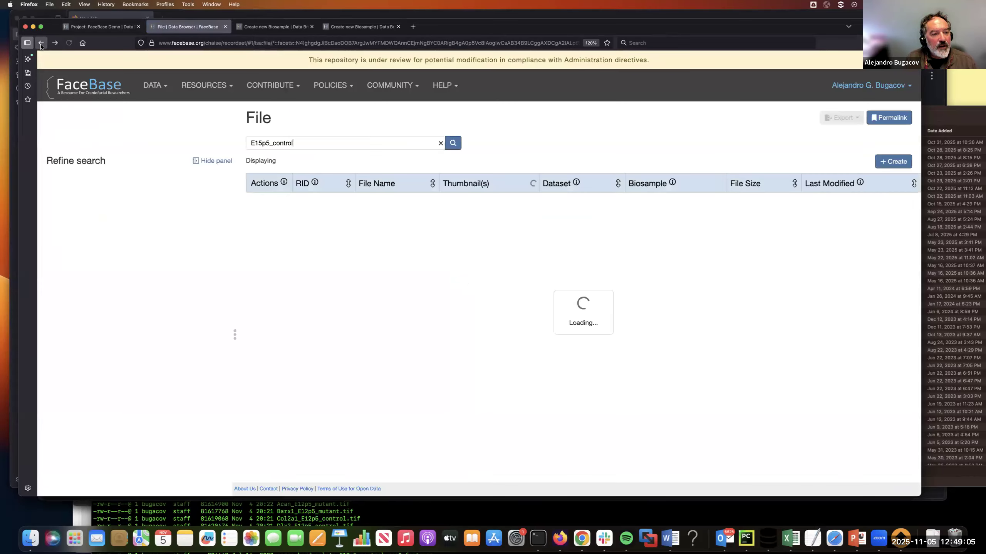
pyautogui.click(41, 43)
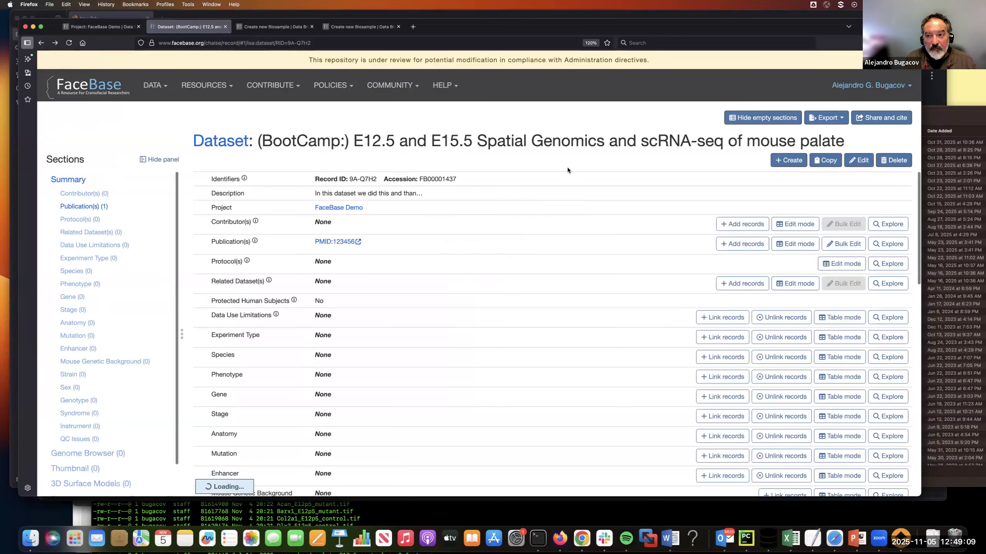
pyautogui.scroll(-10, 576, 204)
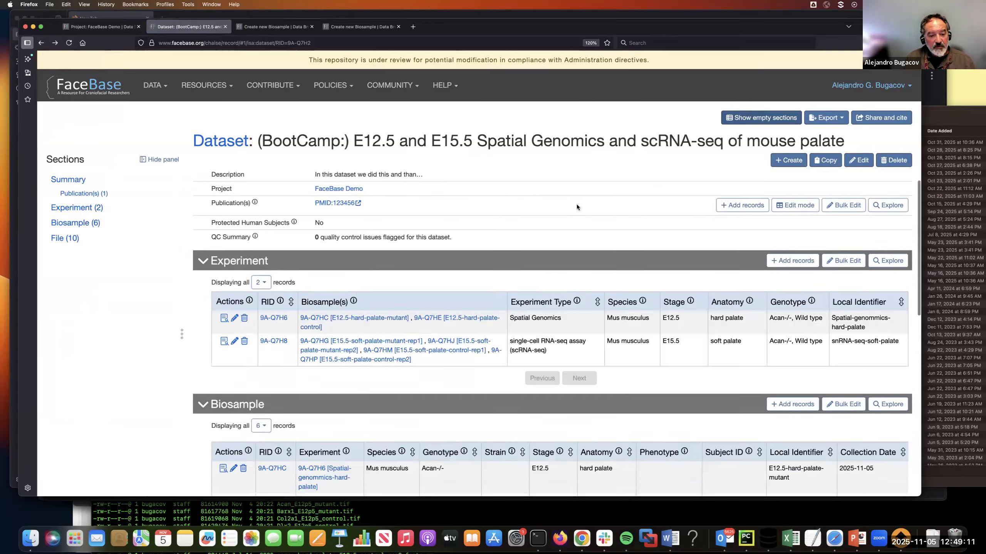
pyautogui.scroll(-3, 576, 204)
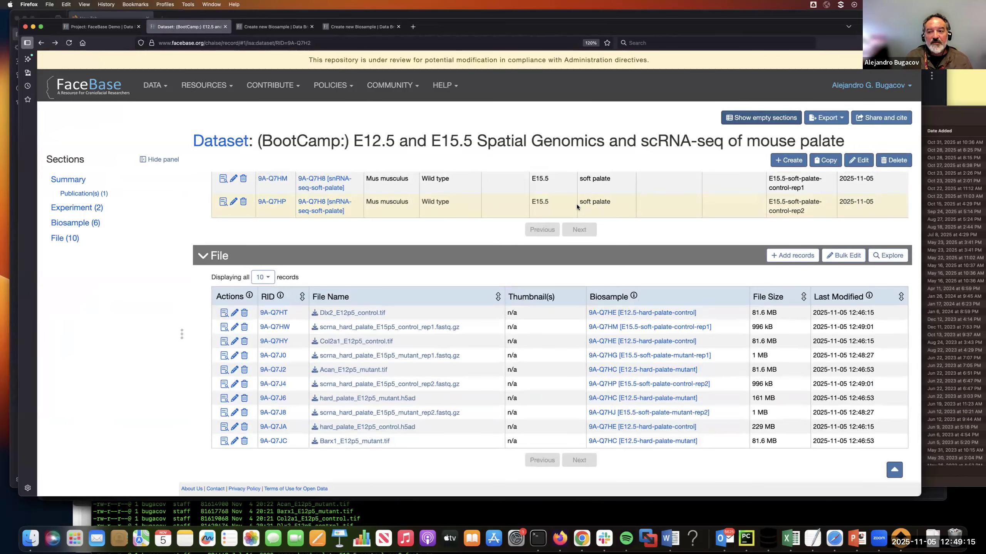
pyautogui.scroll(2, 576, 236)
pyautogui.scroll(10, 576, 239)
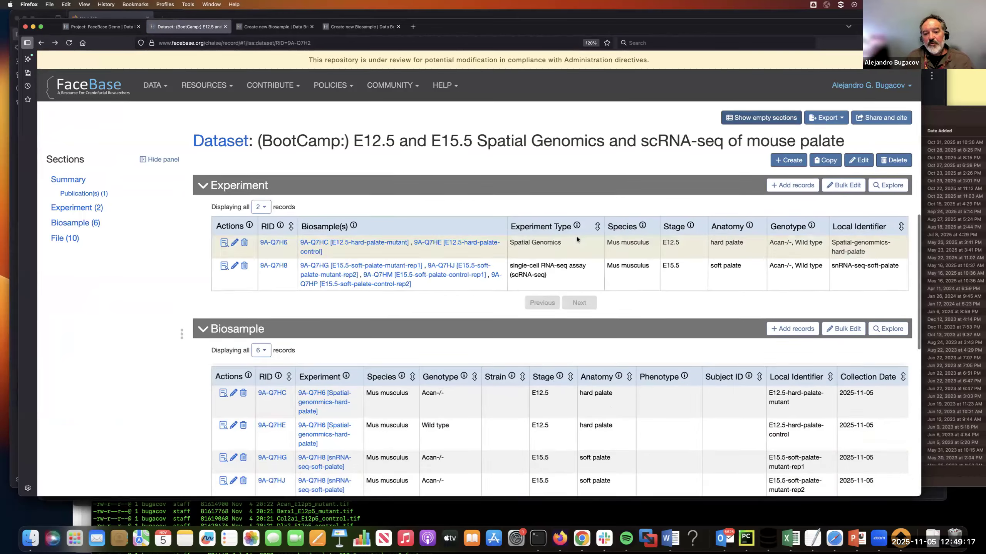
# Step: Open the Spatial Genomics experiment's record, start linking protocols to it, search the available protocols for "spatial", and clear the search
pyautogui.scroll(-3, 577, 239)
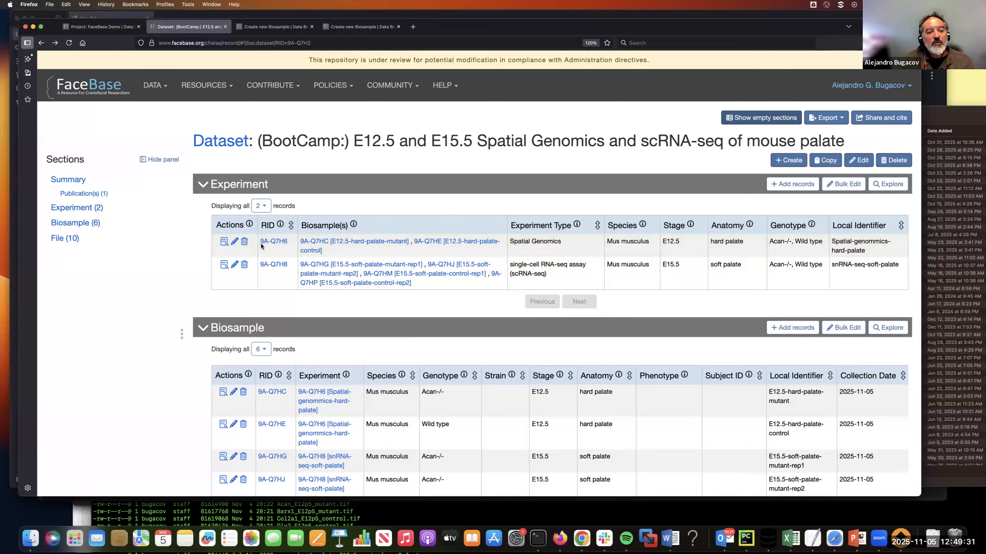
pyautogui.click(224, 242)
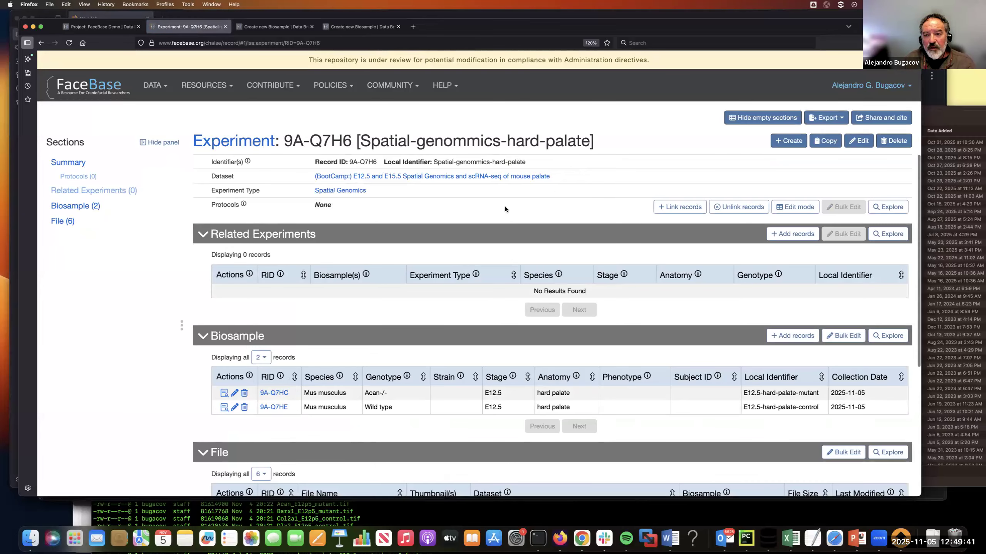
pyautogui.click(682, 209)
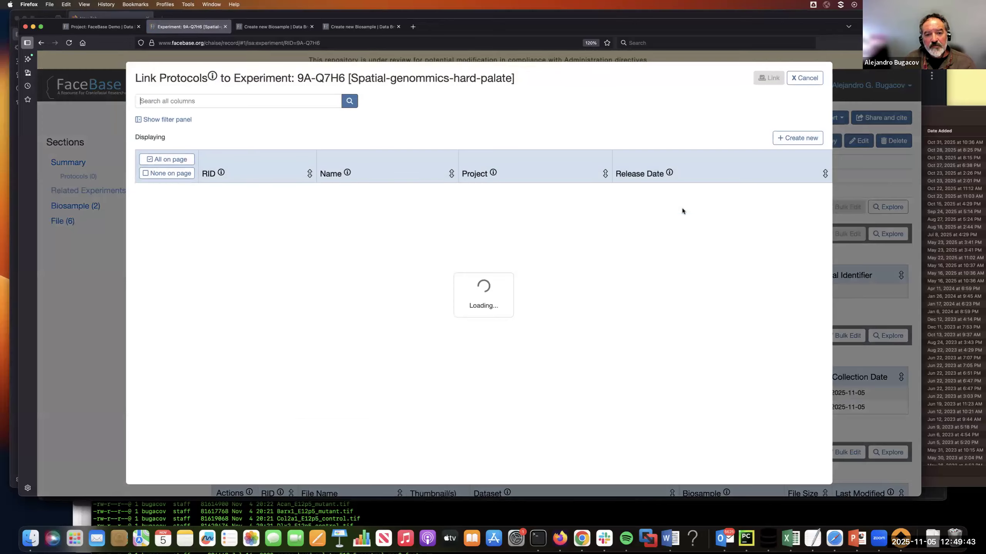
pyautogui.click(225, 100)
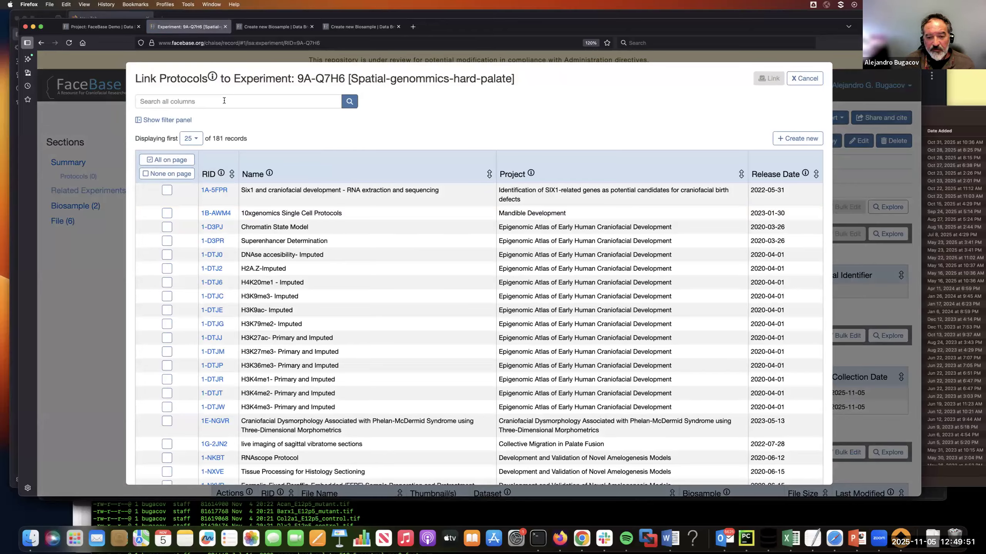
pyautogui.write('spatial')
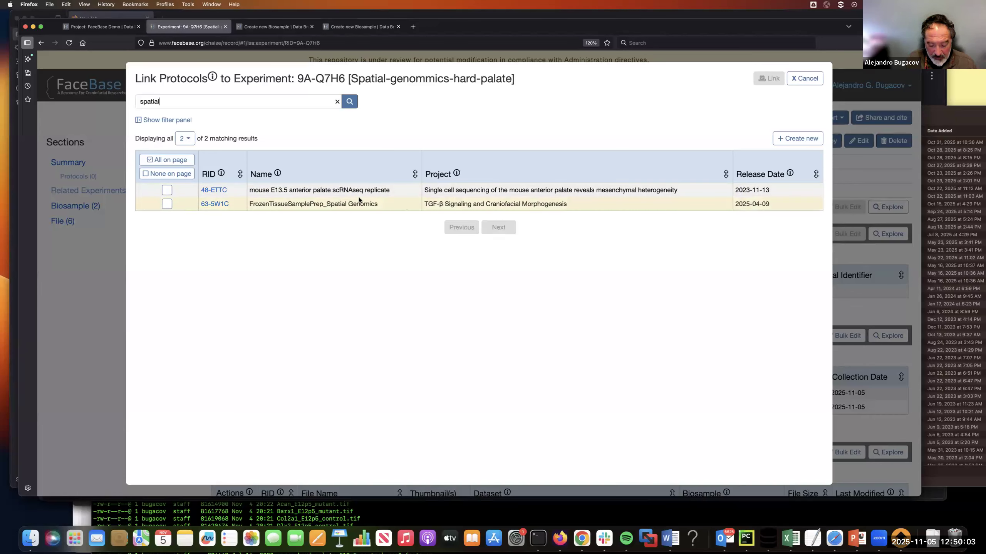
pyautogui.press('BackSpace')
pyautogui.press('BackSpace')
pyautogui.press('BackSpace')
pyautogui.press('BackSpace')
pyautogui.press('BackSpace')
pyautogui.press('BackSpace')
pyautogui.press('BackSpace')
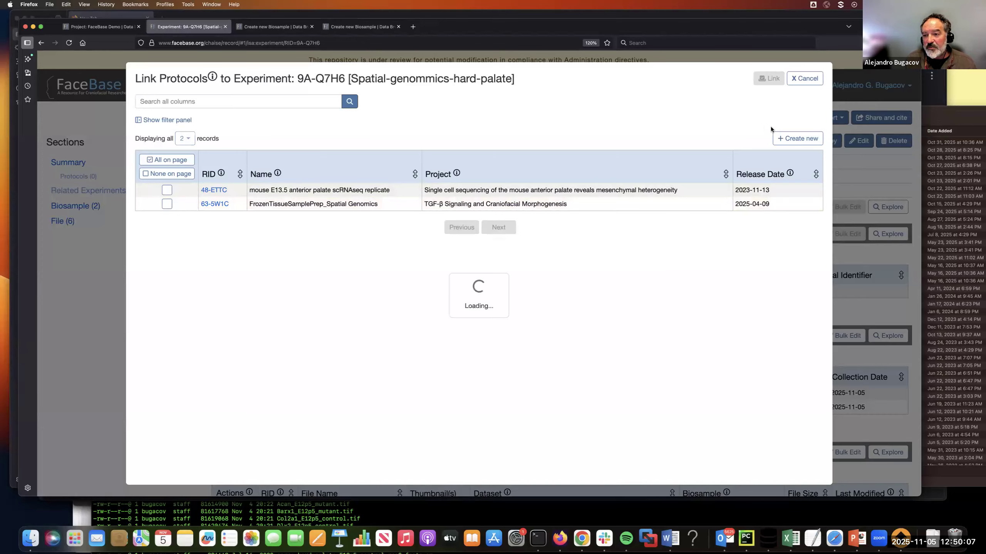
# Step: Start a new protocol record and name it "Spatial Genomics hard palate"
pyautogui.click(795, 140)
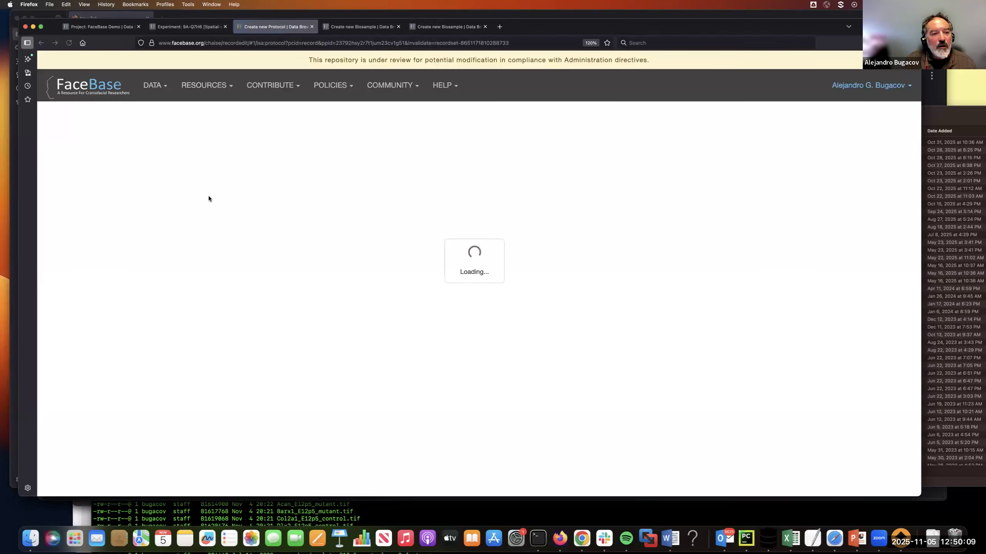
pyautogui.click(190, 205)
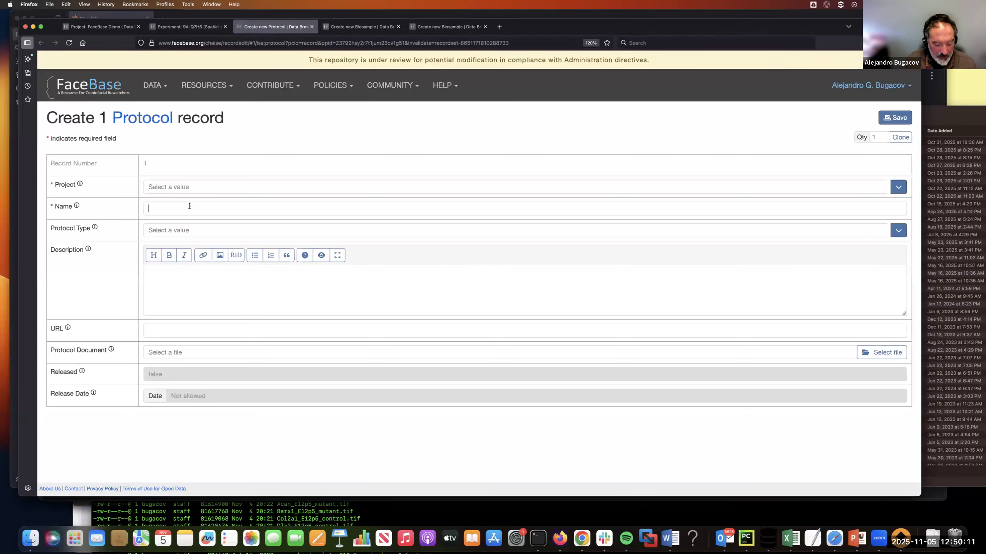
pyautogui.write('S[atia')
pyautogui.press('BackSpace')
pyautogui.press('BackSpace')
pyautogui.press('BackSpace')
pyautogui.press('BackSpace')
pyautogui.press('BackSpace')
pyautogui.write('patial Genomkcs')
pyautogui.press('BackSpace')
pyautogui.press('BackSpace')
pyautogui.press('BackSpace')
pyautogui.press('BackSpace')
pyautogui.write('ics ')
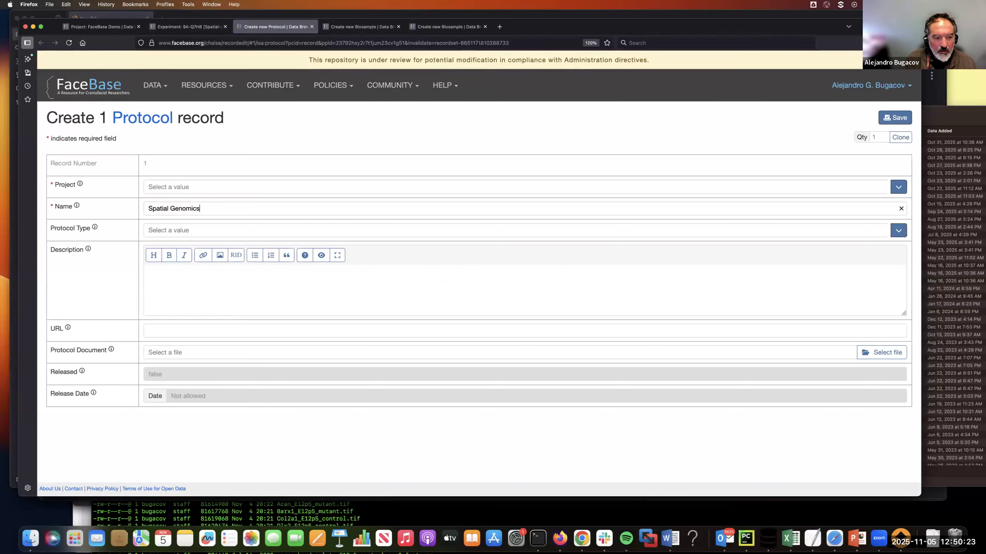
pyautogui.write('hard palate')
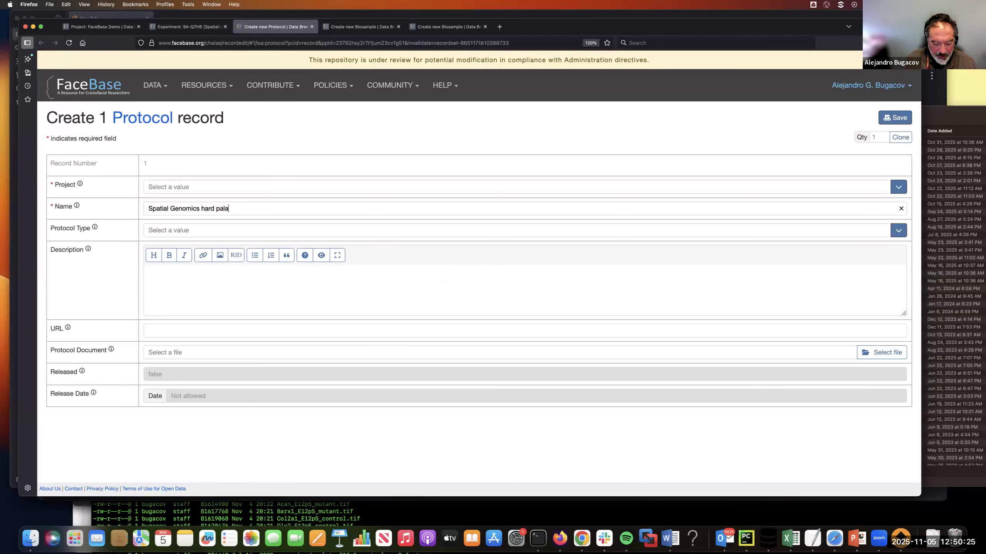
# Step: Set Protocol Type to data processing pipeline, attach my-spatial-genomics-protocol.pdf from the protocols folder as the Protocol Document, and try to save
pyautogui.click(188, 231)
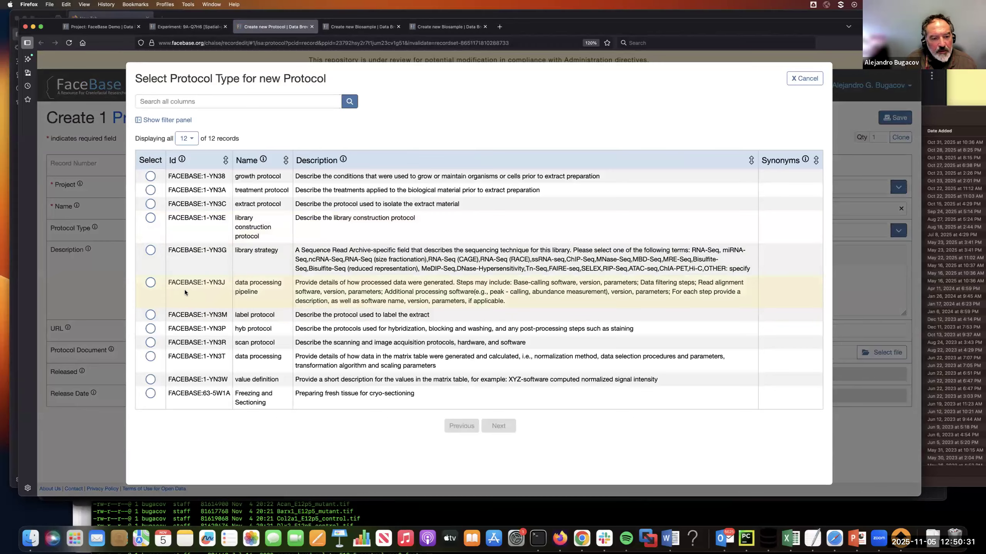
pyautogui.click(150, 283)
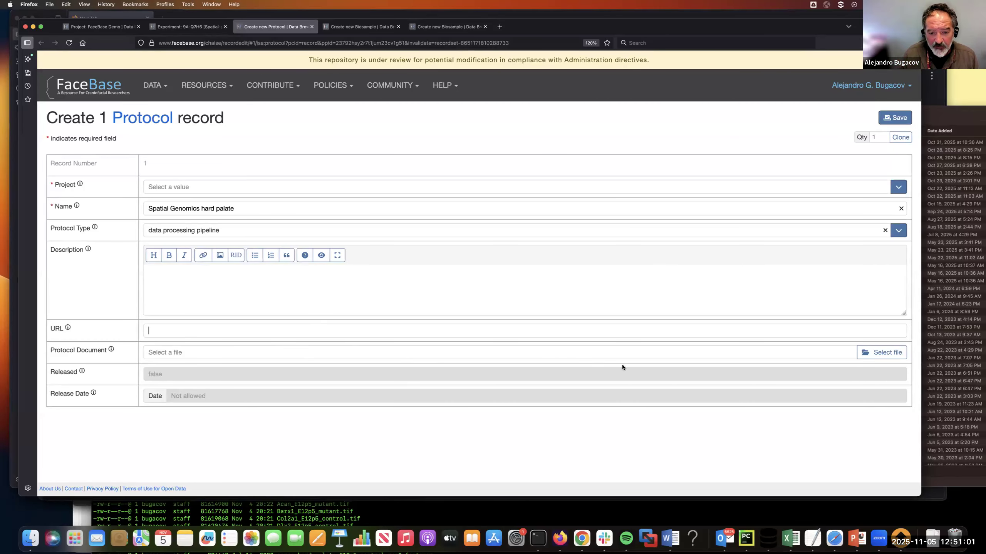
pyautogui.click(885, 354)
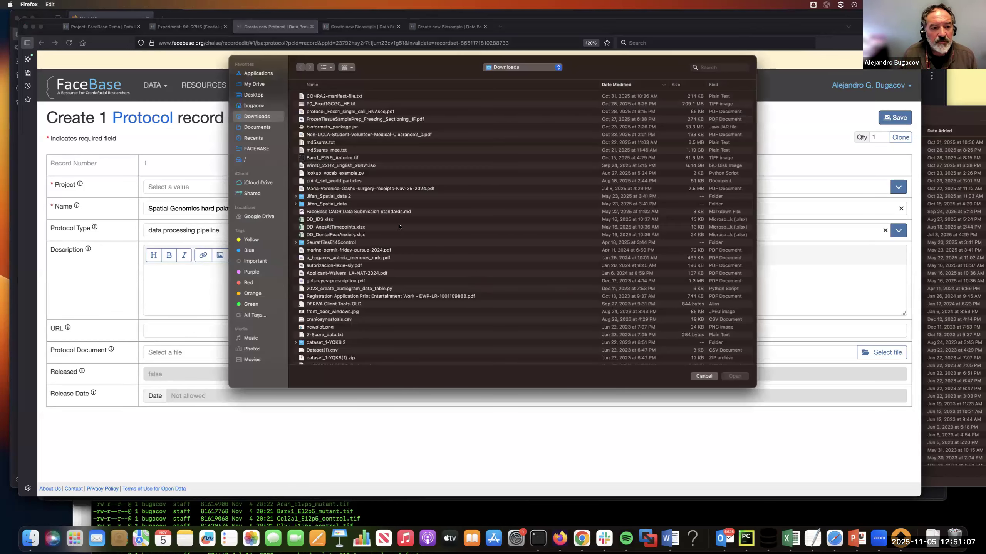
pyautogui.click(256, 149)
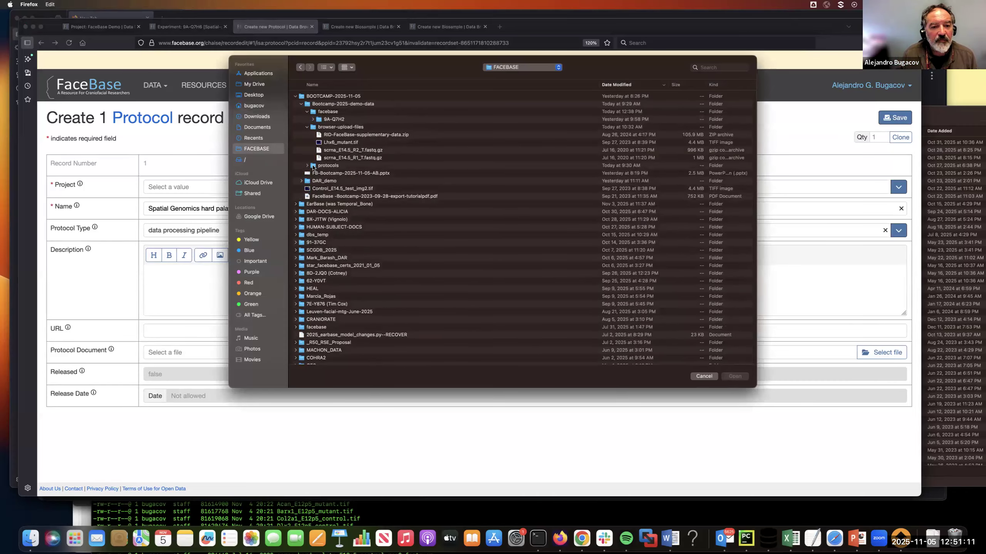
pyautogui.click(307, 165)
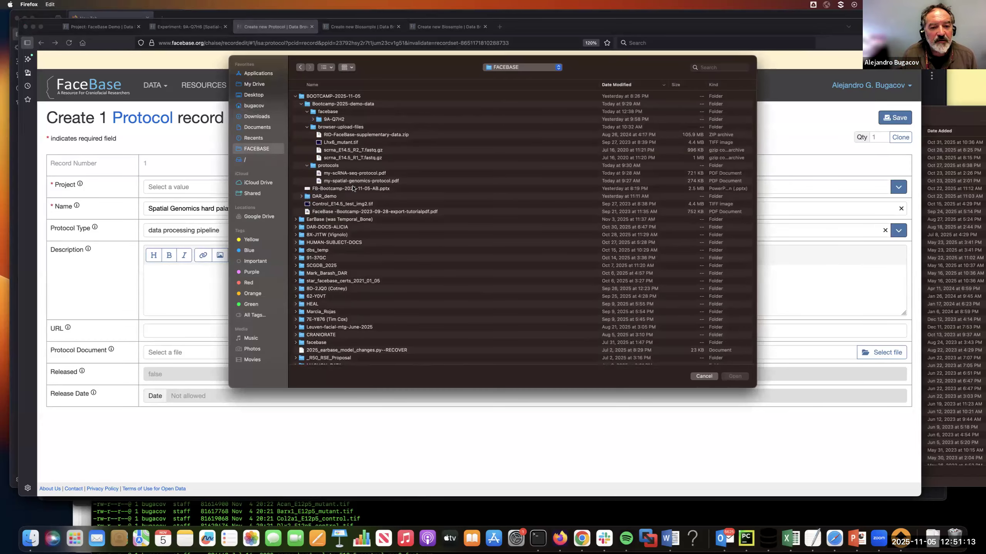
pyautogui.click(355, 181)
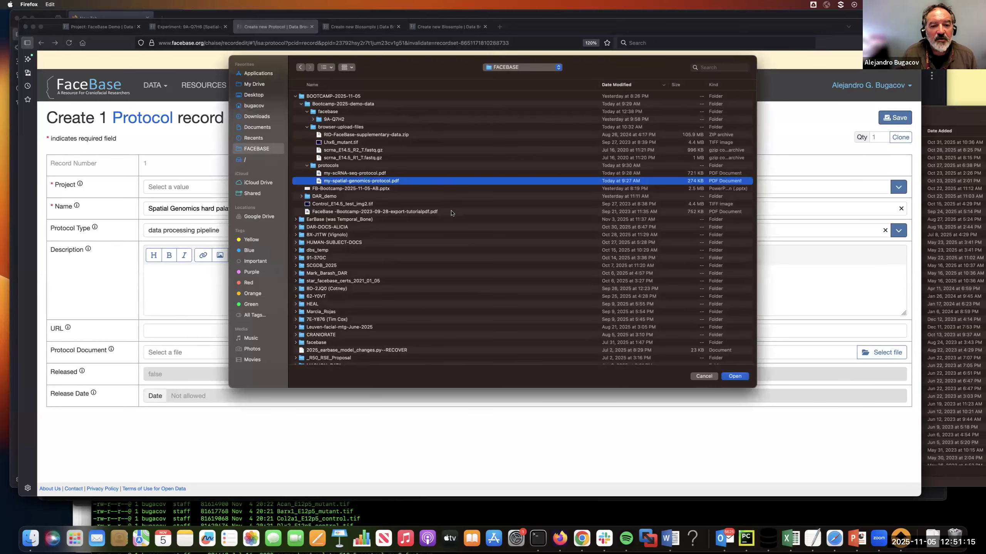
pyautogui.click(737, 376)
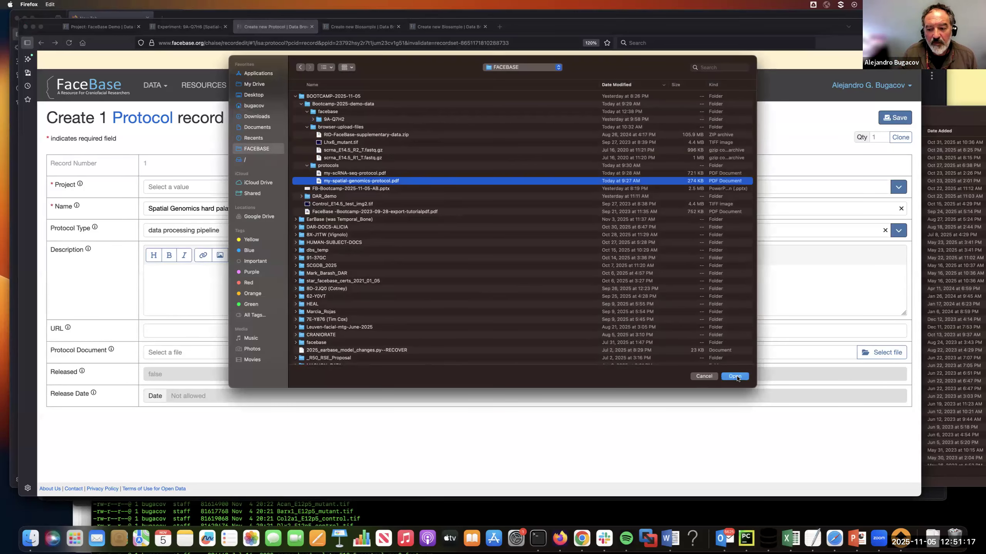
pyautogui.click(895, 118)
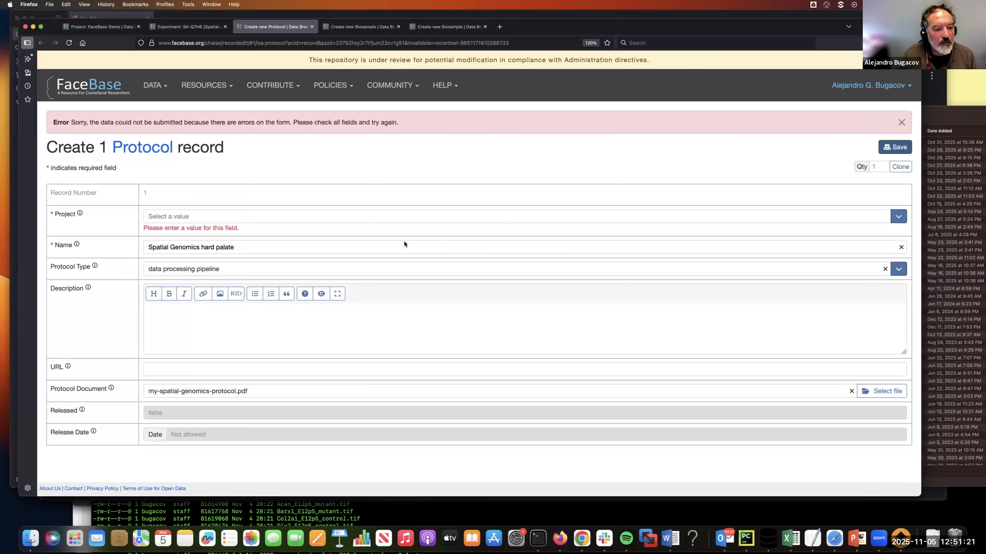
# Step: Set the protocol's Project to FaceBase Demo and try to save the record again
pyautogui.click(306, 216)
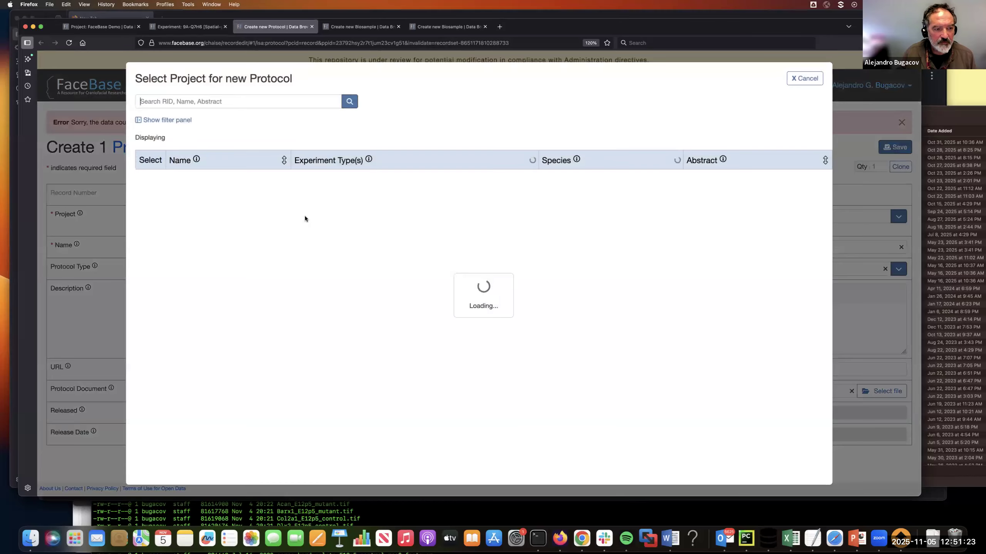
pyautogui.write('Boot')
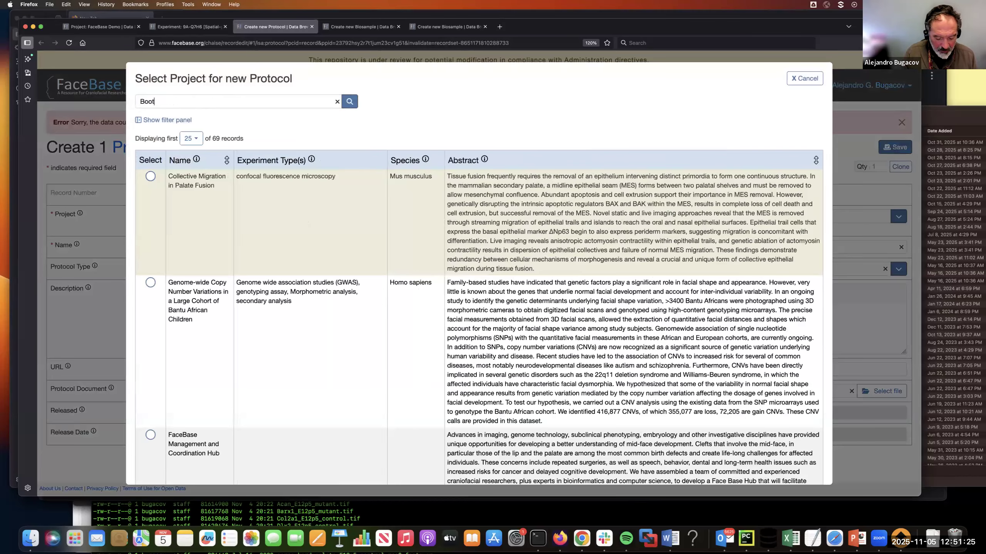
pyautogui.write('Camp')
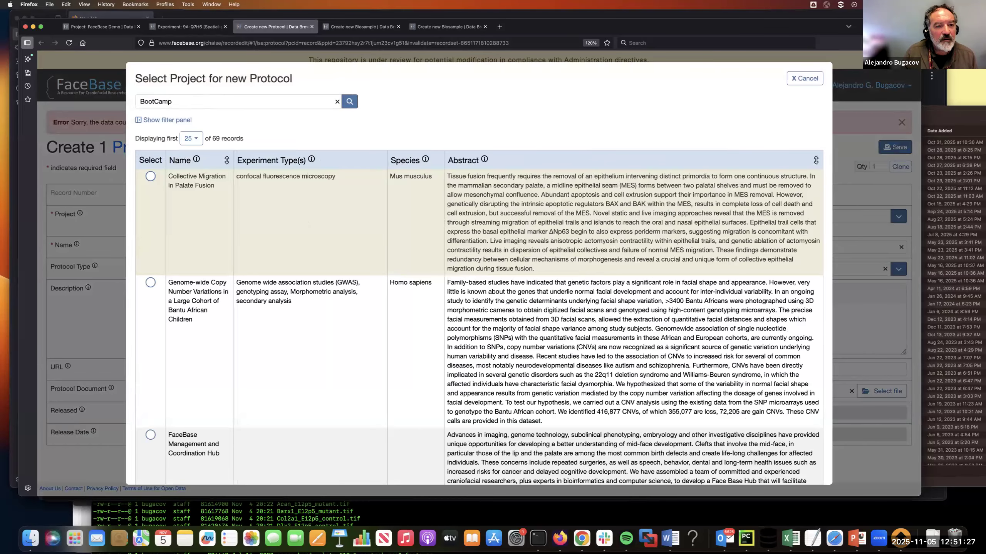
pyautogui.press('BackSpace')
pyautogui.press('BackSpace')
pyautogui.press('BackSpace')
pyautogui.press('BackSpace')
pyautogui.press('BackSpace')
pyautogui.press('BackSpace')
pyautogui.press('BackSpace')
pyautogui.press('BackSpace')
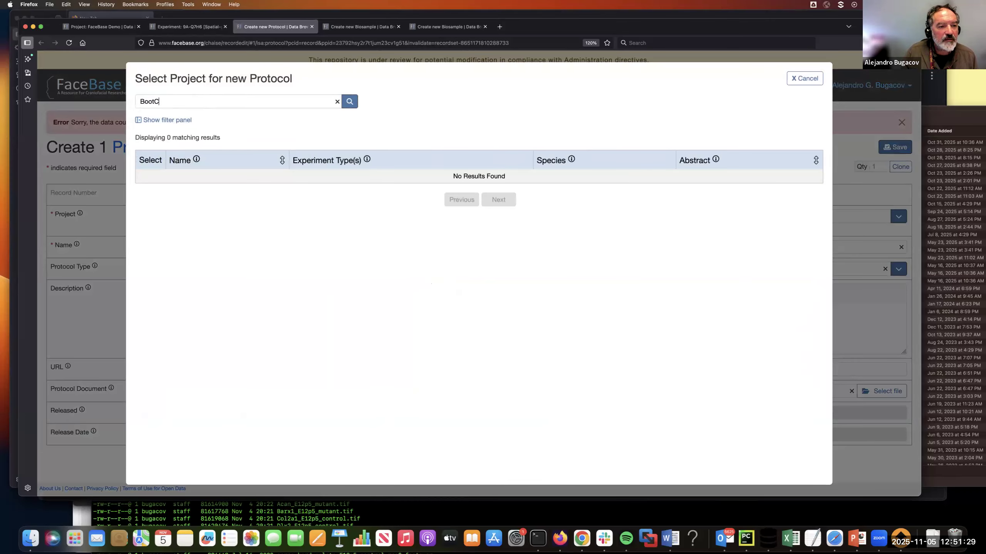
pyautogui.write('Demo')
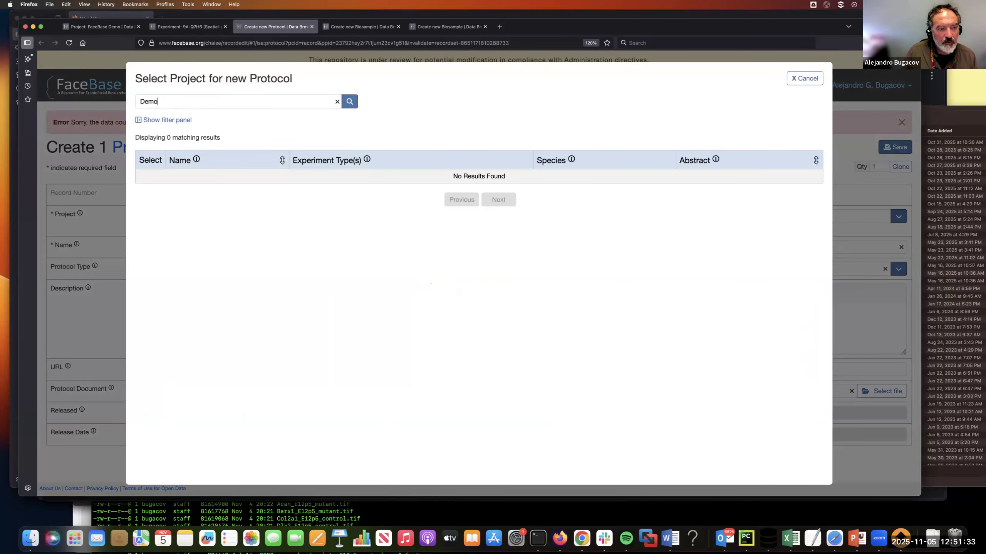
pyautogui.press('Return')
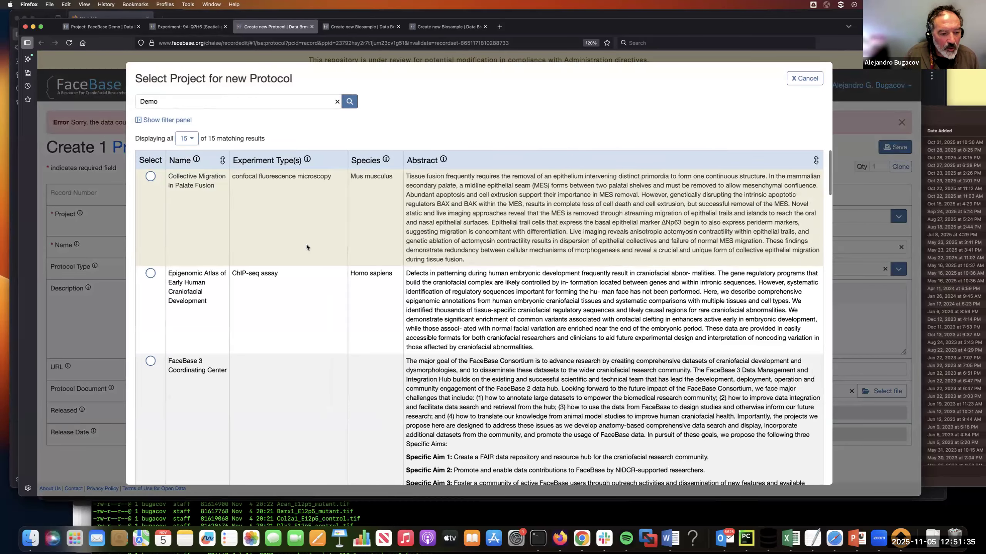
pyautogui.scroll(-3, 307, 244)
pyautogui.scroll(-10, 306, 248)
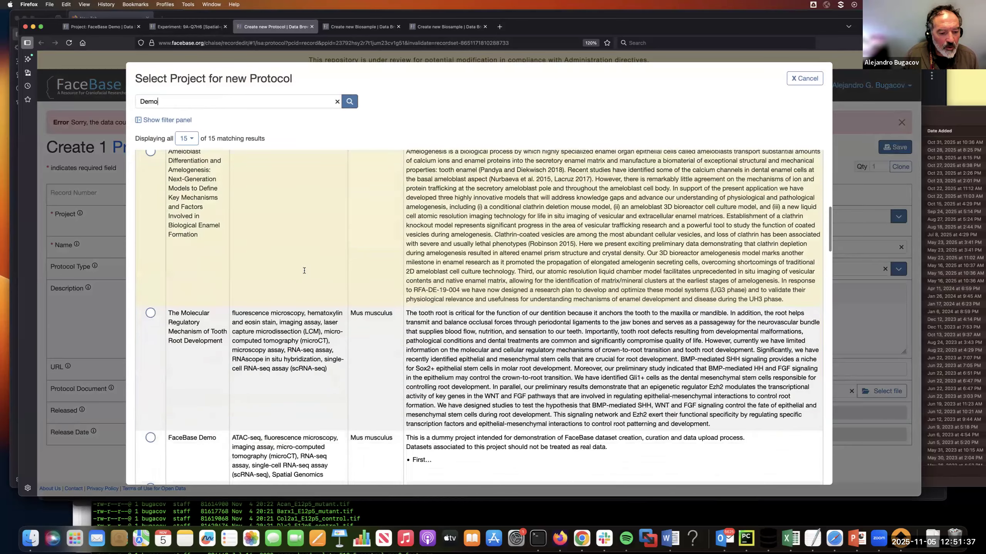
pyautogui.scroll(-2, 301, 289)
pyautogui.click(152, 256)
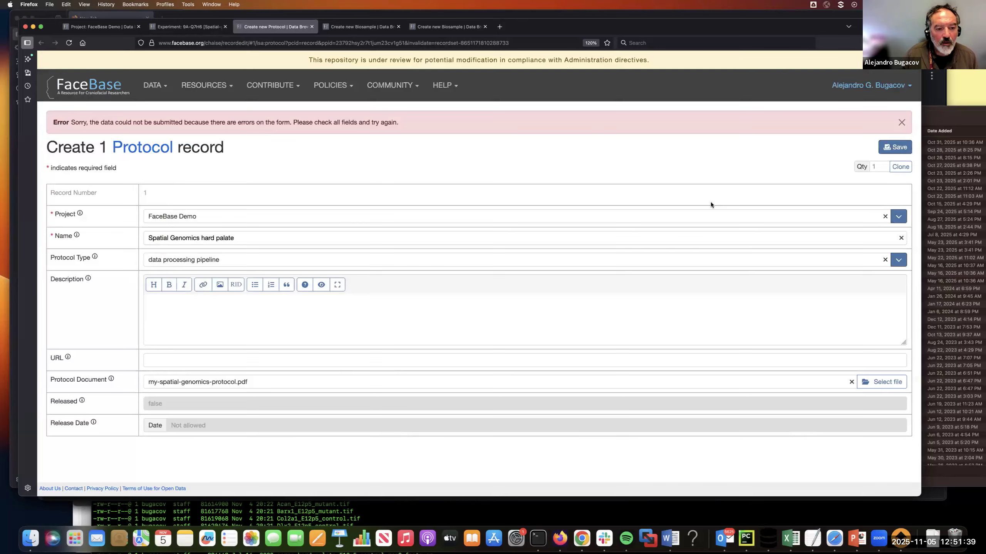
pyautogui.click(896, 149)
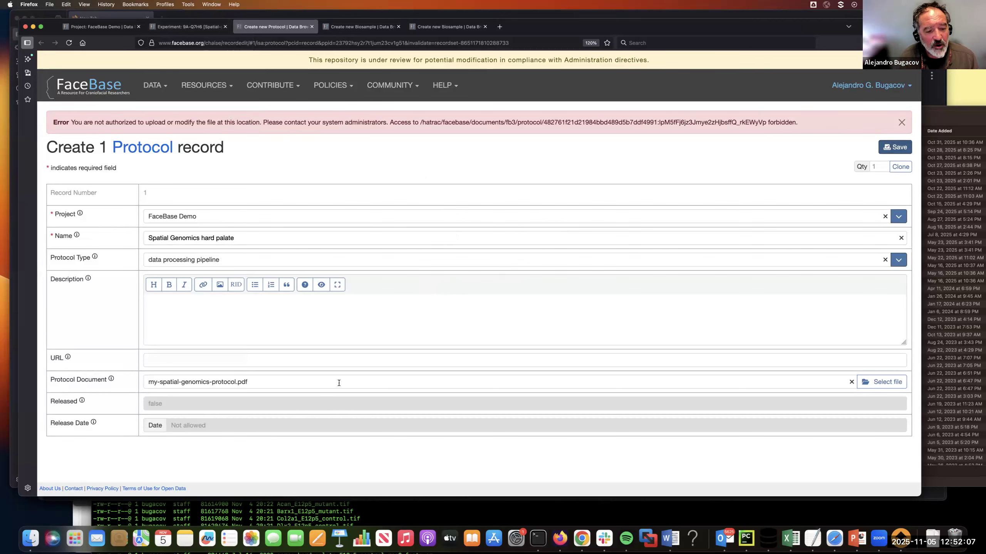
# Step: Cancel linking protocols to the experiment and return to its parent dataset's record with empty sections hidden
pyautogui.click(187, 28)
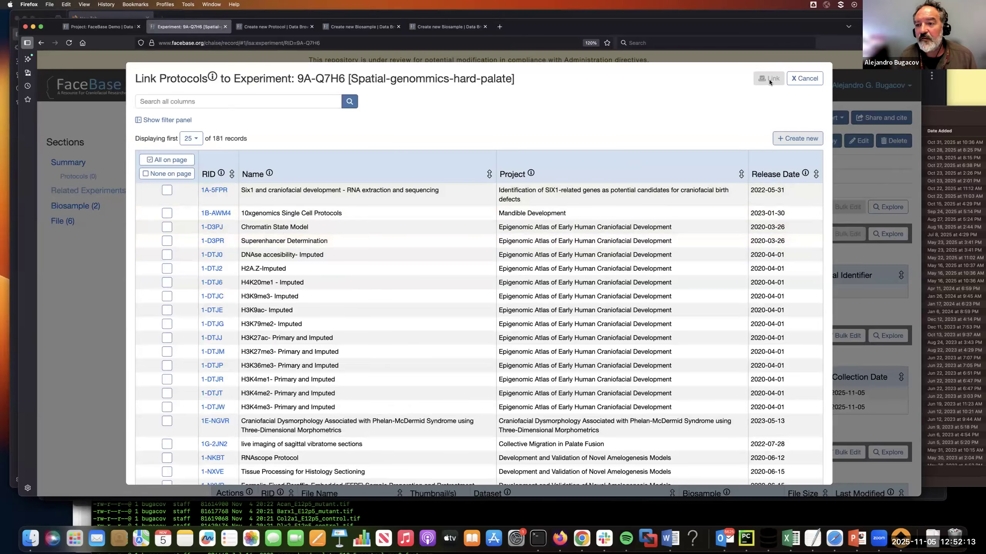
pyautogui.click(804, 79)
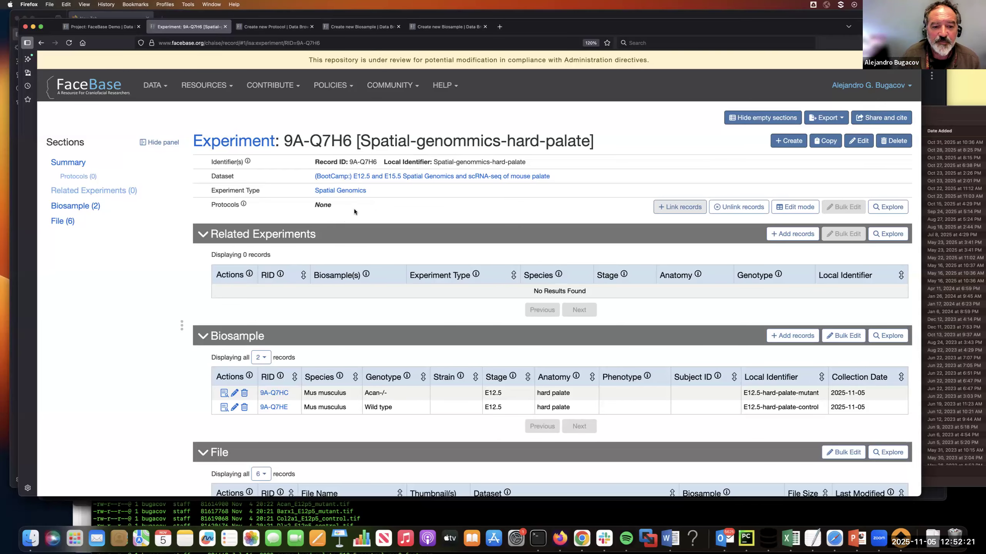
pyautogui.click(340, 178)
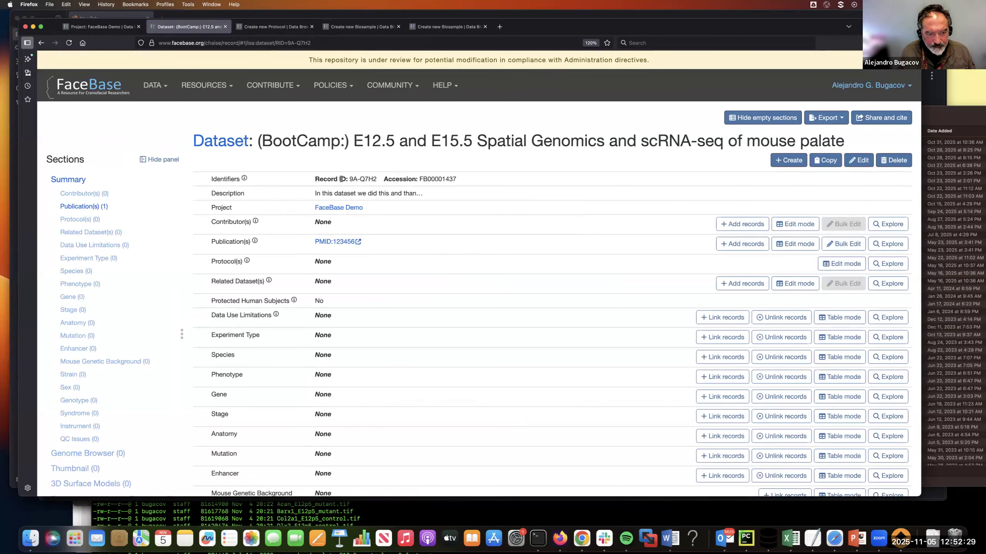
pyautogui.click(768, 118)
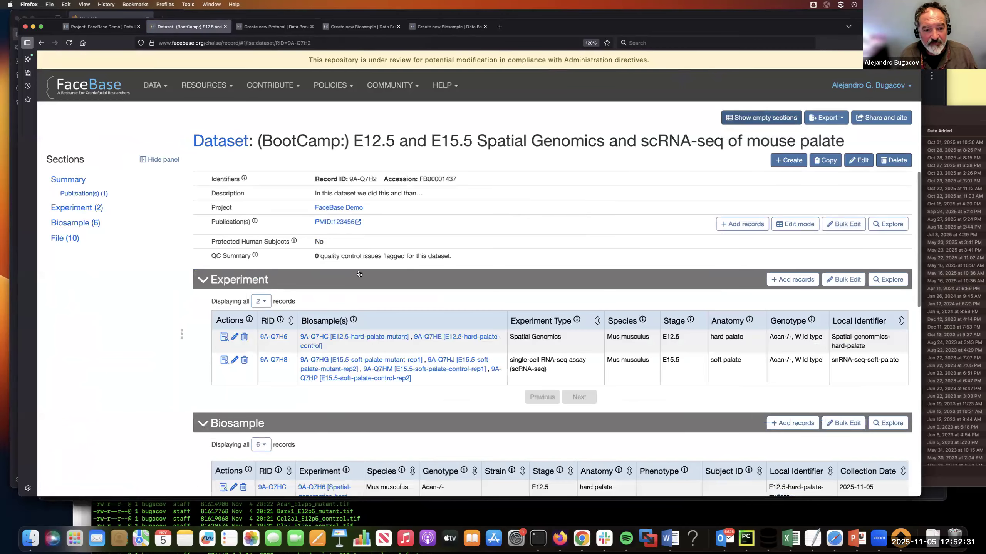
# Step: Review the dataset record's Experiment and Biosample sections and the Biosample assignments in its File section
pyautogui.scroll(-10, 357, 267)
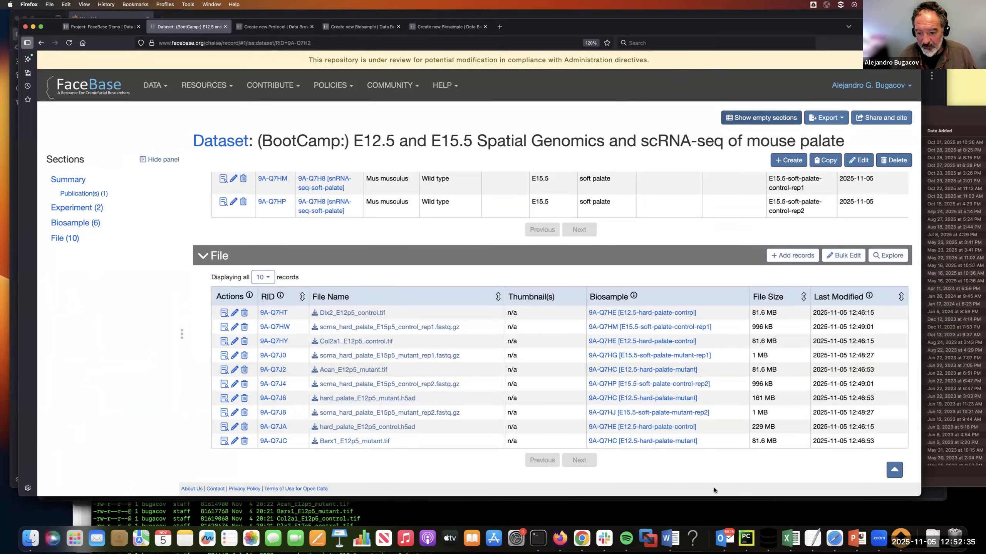
pyautogui.scroll(2, 529, 293)
pyautogui.scroll(10, 528, 292)
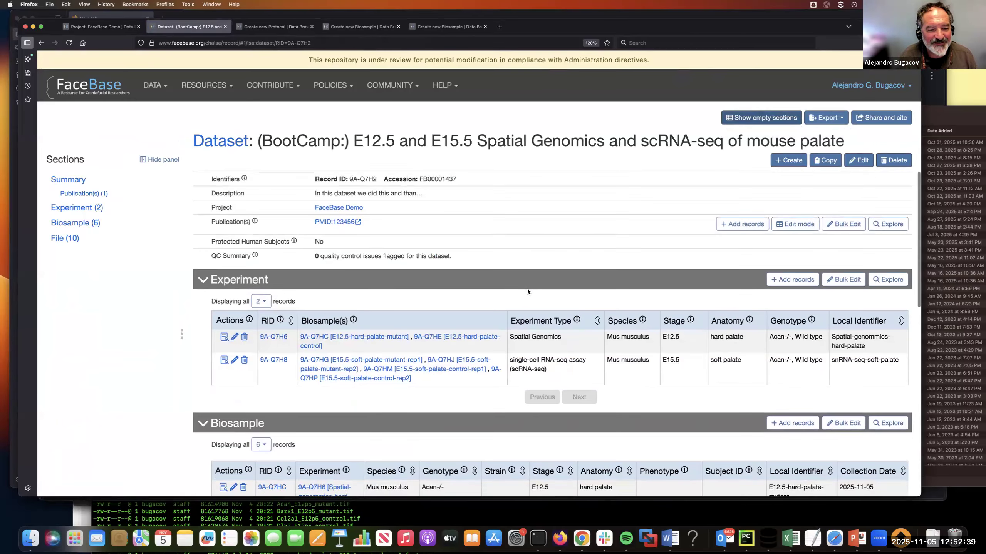
pyautogui.scroll(-10, 527, 291)
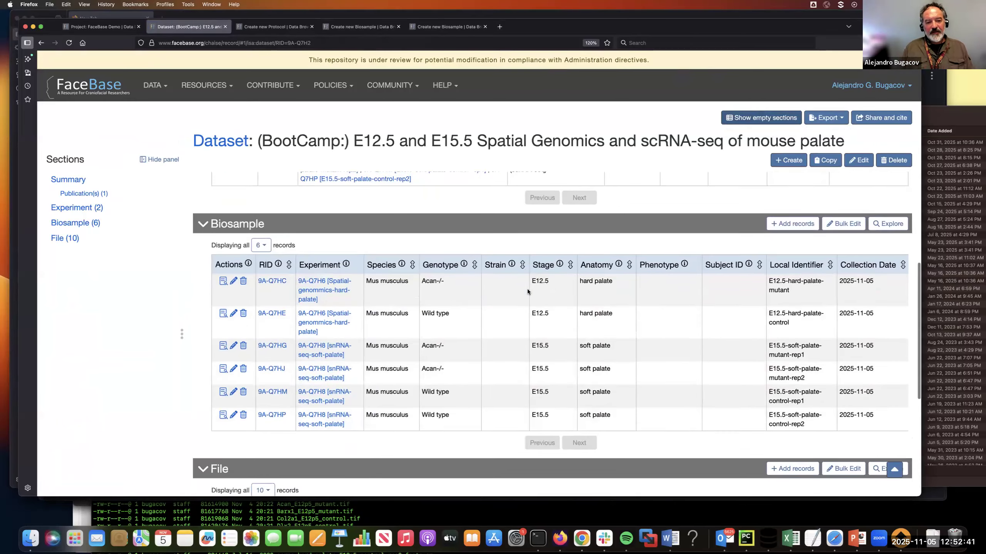
pyautogui.scroll(-10, 527, 291)
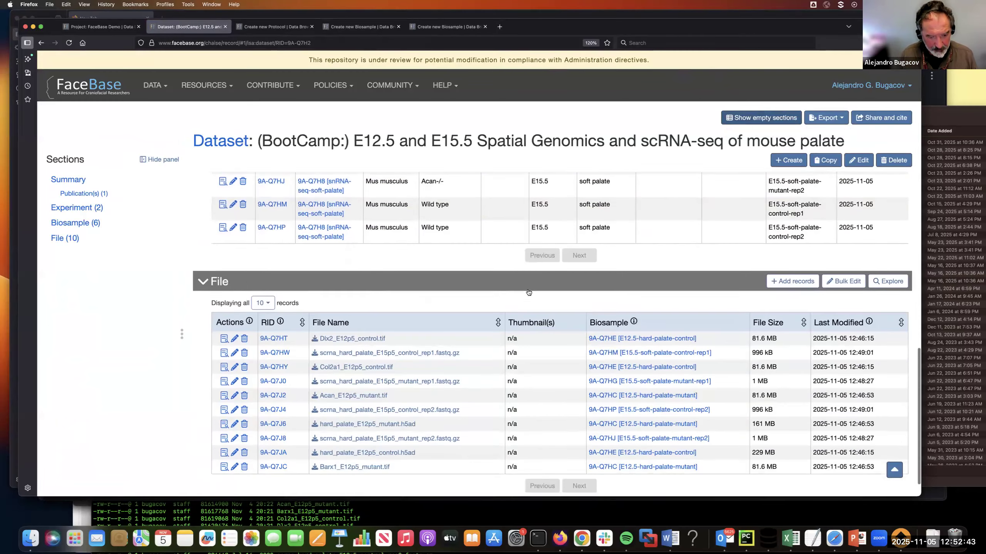
# Step: Compare the dataset's Experiment and Biosample sections with the biosample assignments in its File section
pyautogui.scroll(-2, 528, 291)
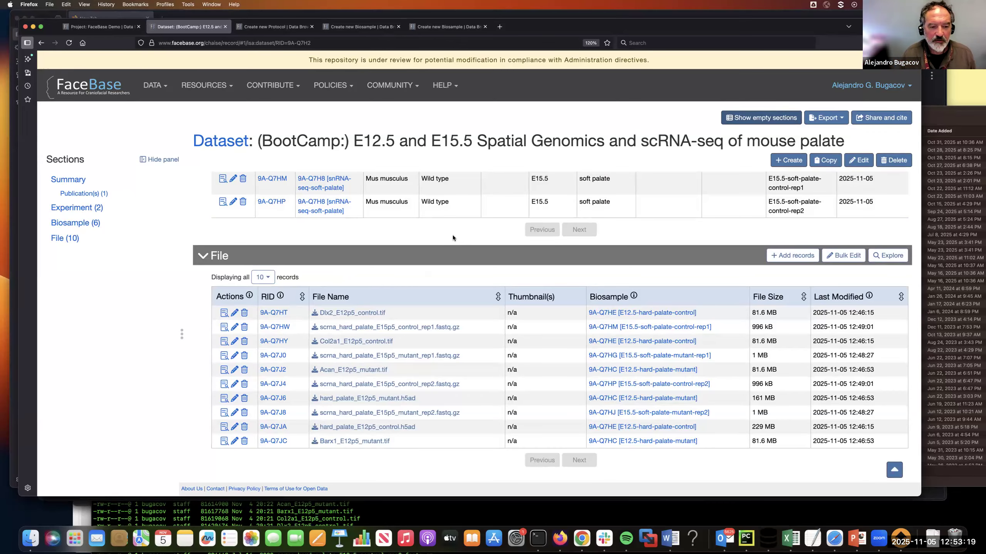
pyautogui.scroll(10, 450, 237)
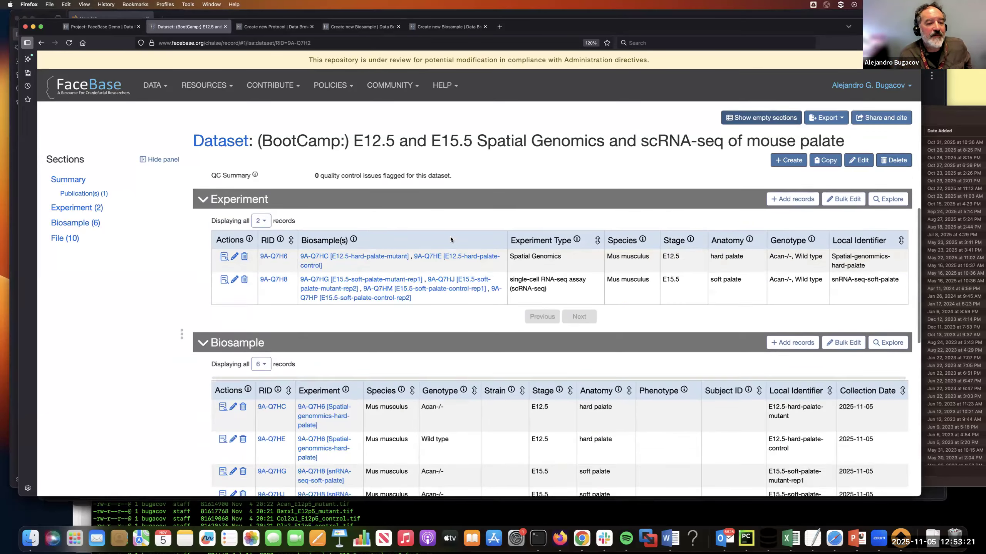
pyautogui.scroll(-9, 450, 237)
pyautogui.scroll(5, 450, 239)
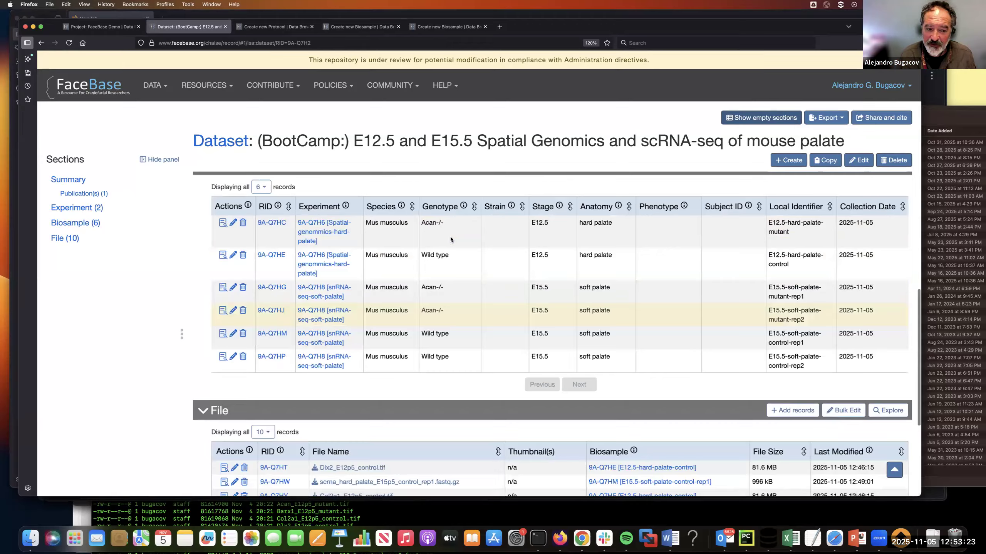
pyautogui.scroll(4, 450, 240)
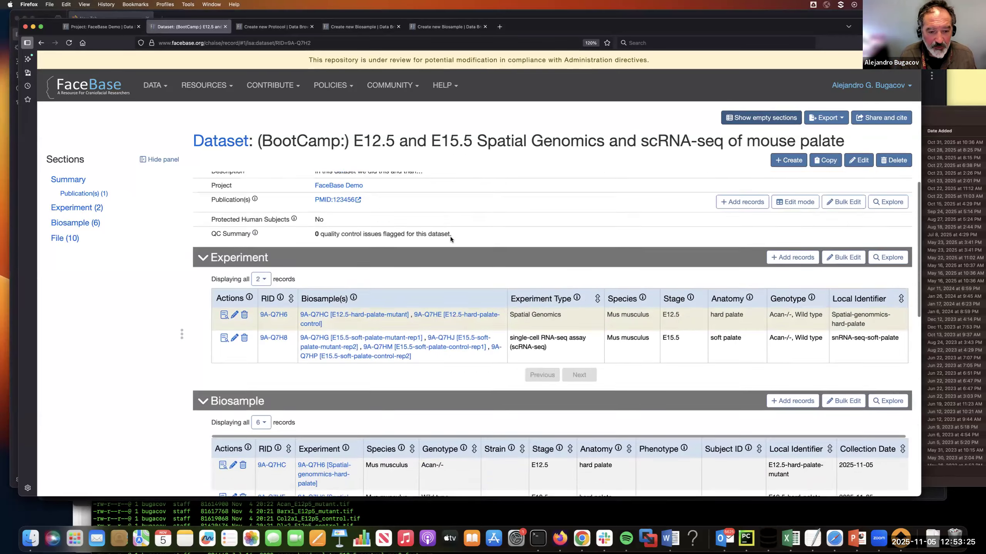
pyautogui.scroll(-6, 451, 240)
pyautogui.scroll(5, 452, 240)
pyautogui.scroll(1, 451, 239)
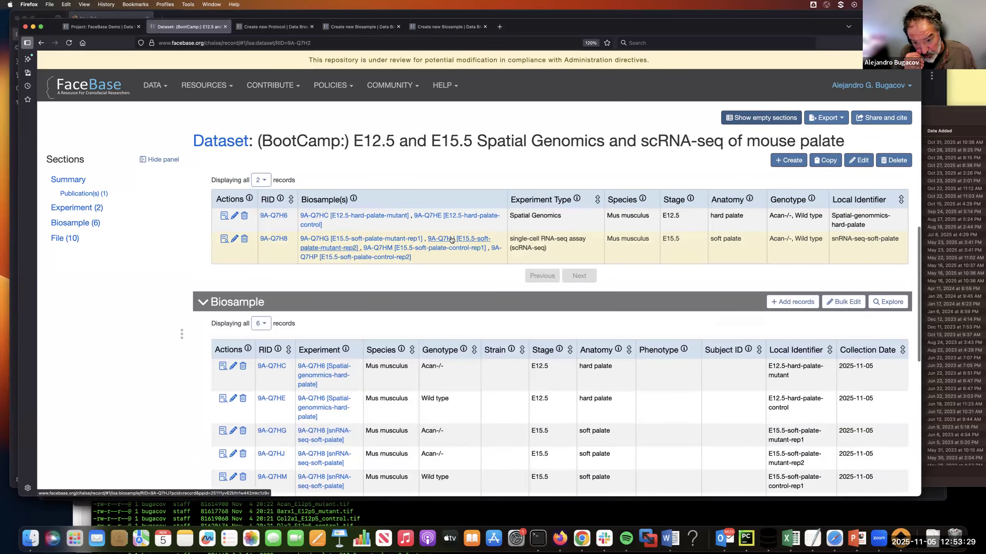
pyautogui.scroll(-3, 493, 307)
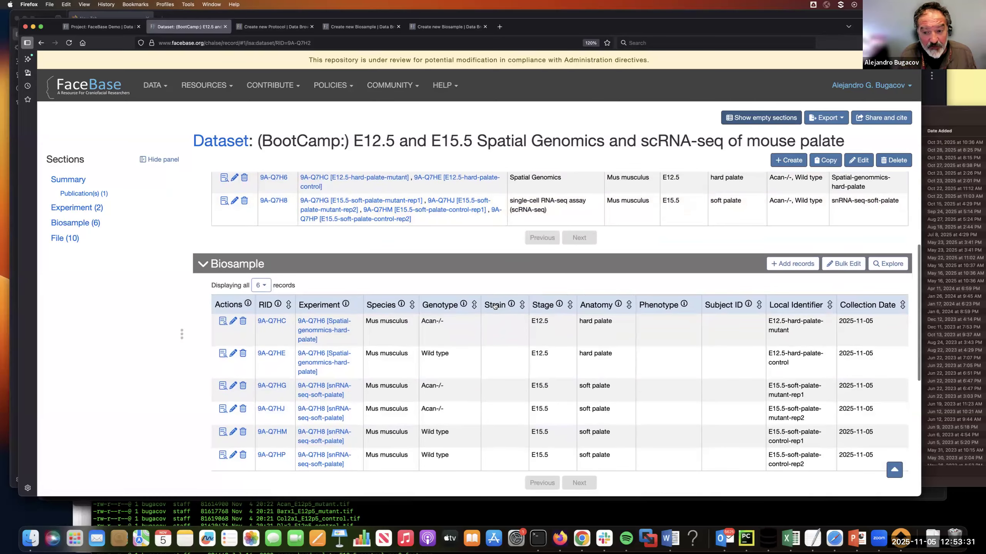
# Step: Start a new File record from the E12.5-hard-palate-mutant biosample and attach Lhx6_mutant.tif from the browser-upload-files folder
pyautogui.click(223, 322)
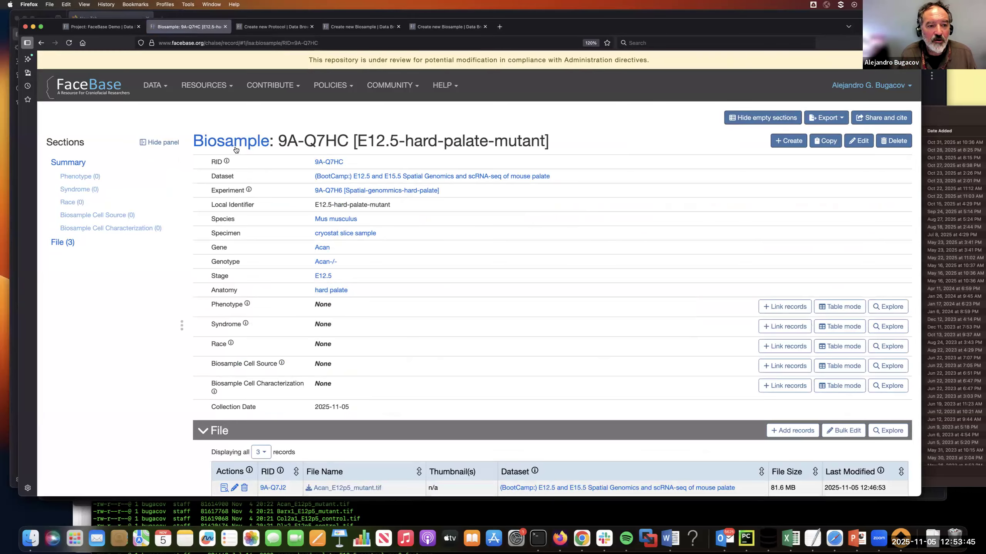
pyautogui.scroll(-3, 285, 221)
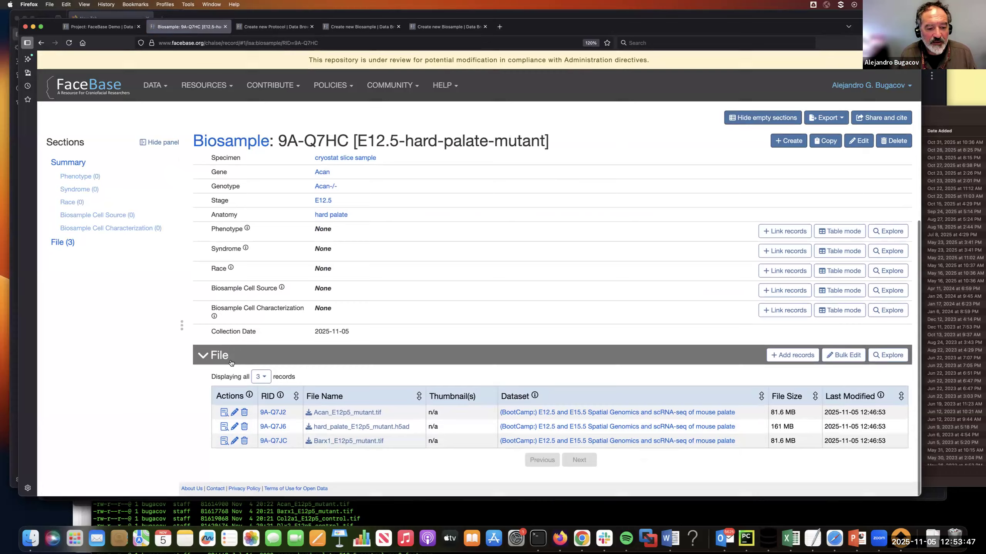
pyautogui.click(792, 355)
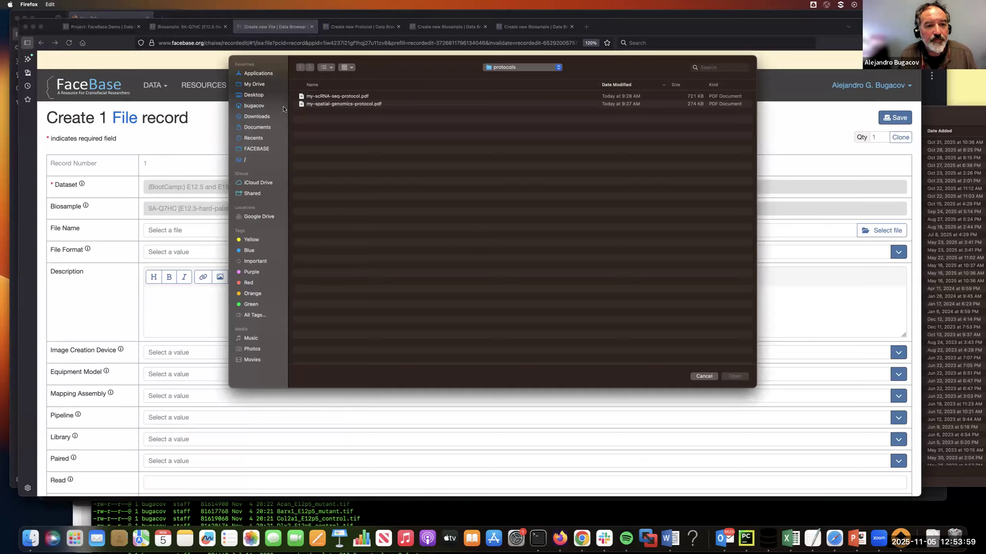
pyautogui.click(513, 72)
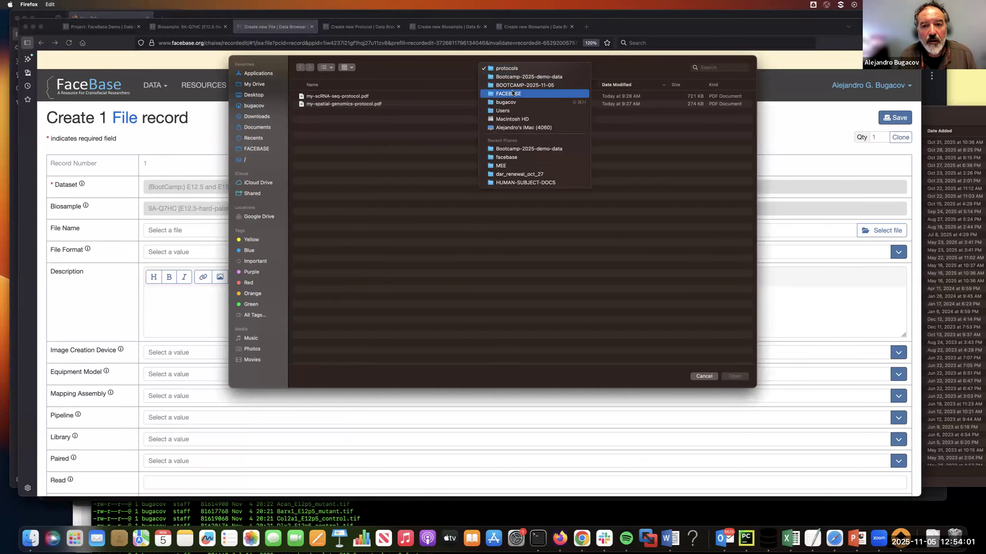
pyautogui.click(512, 85)
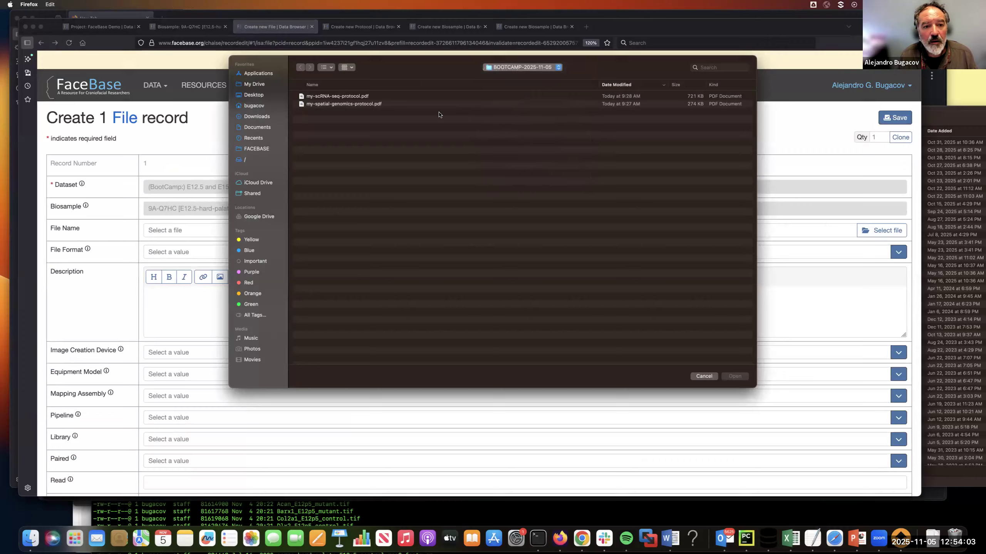
pyautogui.doubleClick(338, 121)
pyautogui.click(330, 107)
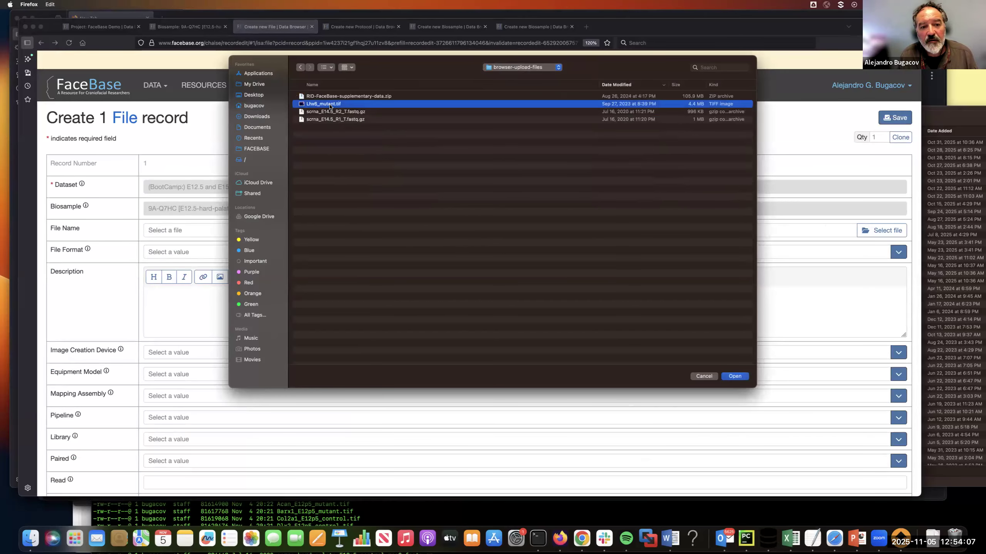
pyautogui.click(734, 376)
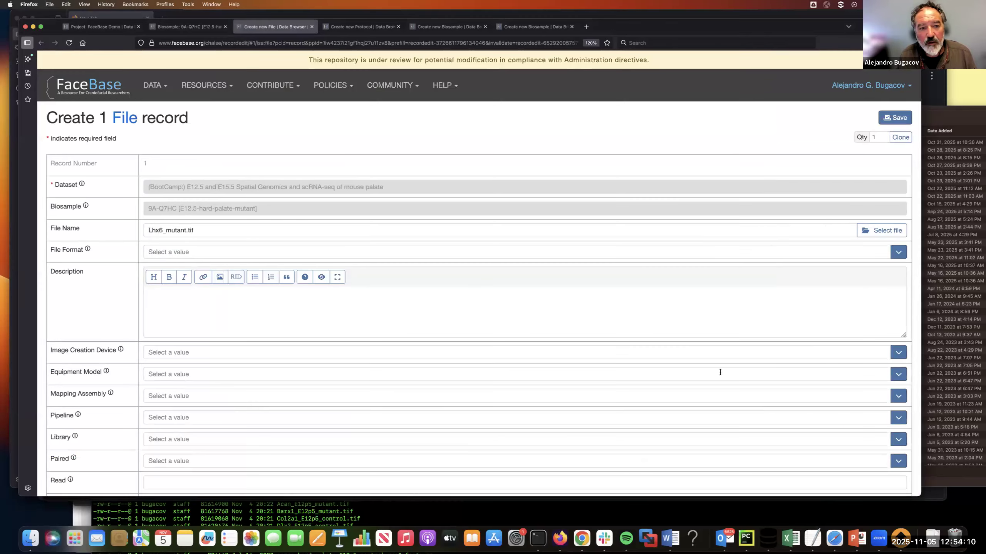
# Step: Search the file formats for "tif" and set the new record's File Format to SVS
pyautogui.click(415, 255)
pyautogui.write('t')
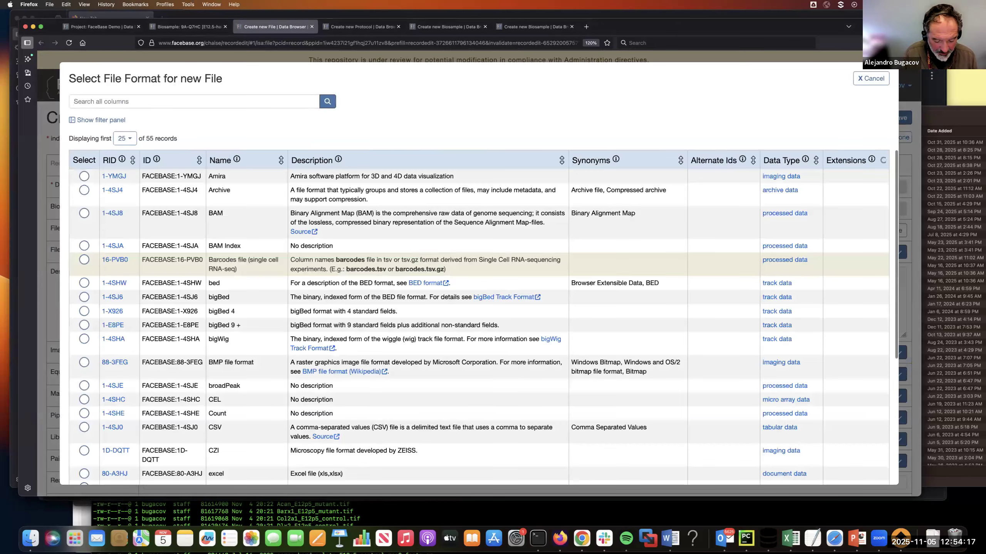
pyautogui.write('if')
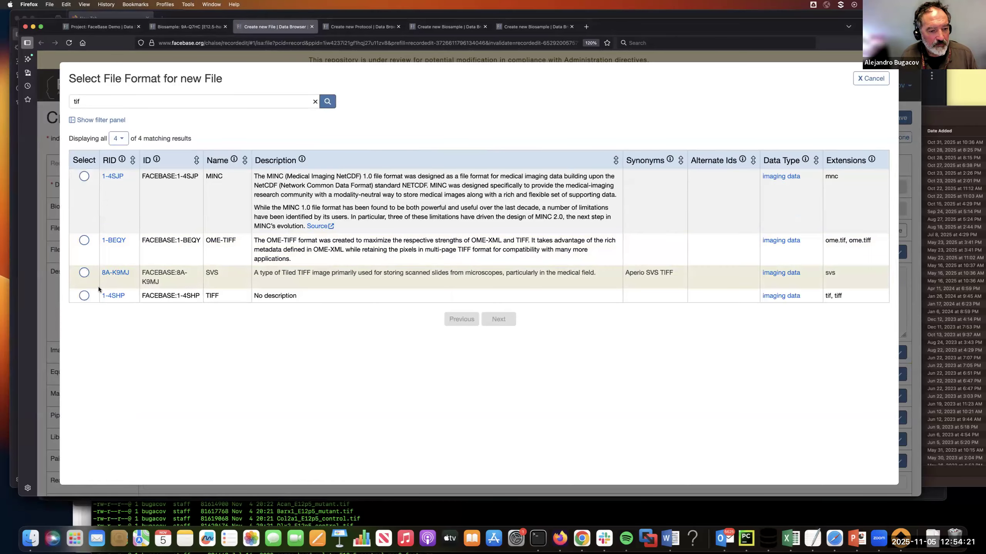
pyautogui.click(85, 274)
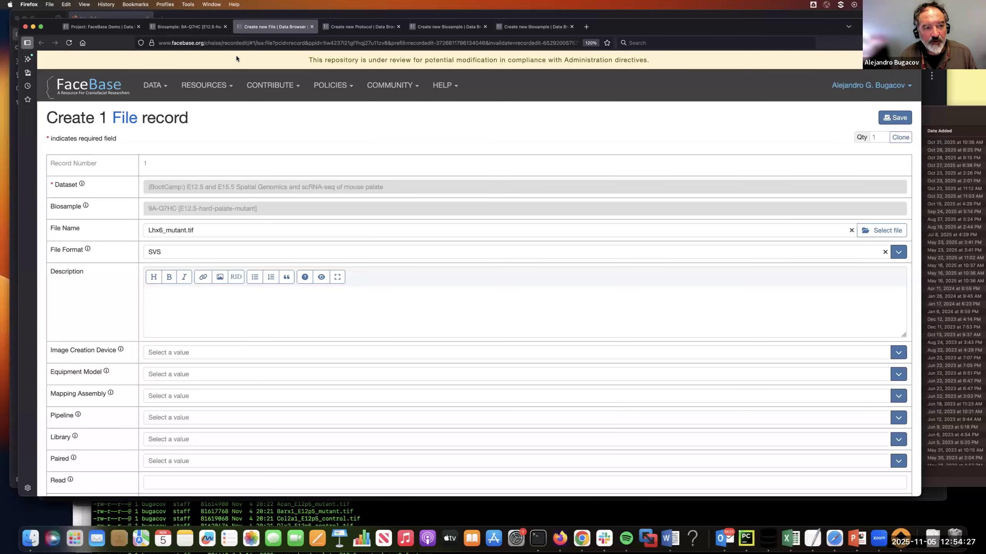
# Step: Return to the biosample record, view the DERIVA upload utility, and show the Data processing pipelines and visualization slide in PowerPoint
pyautogui.click(185, 28)
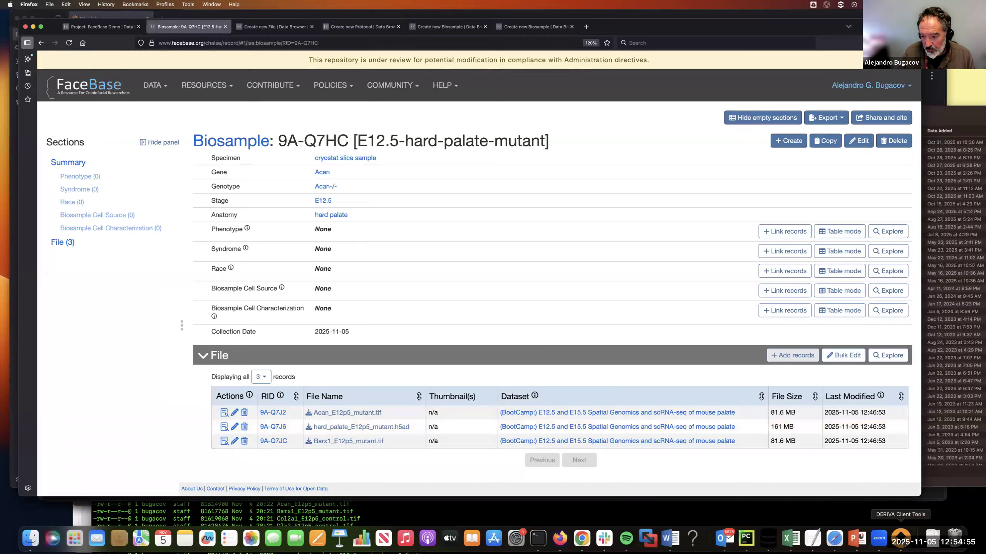
pyautogui.click(900, 537)
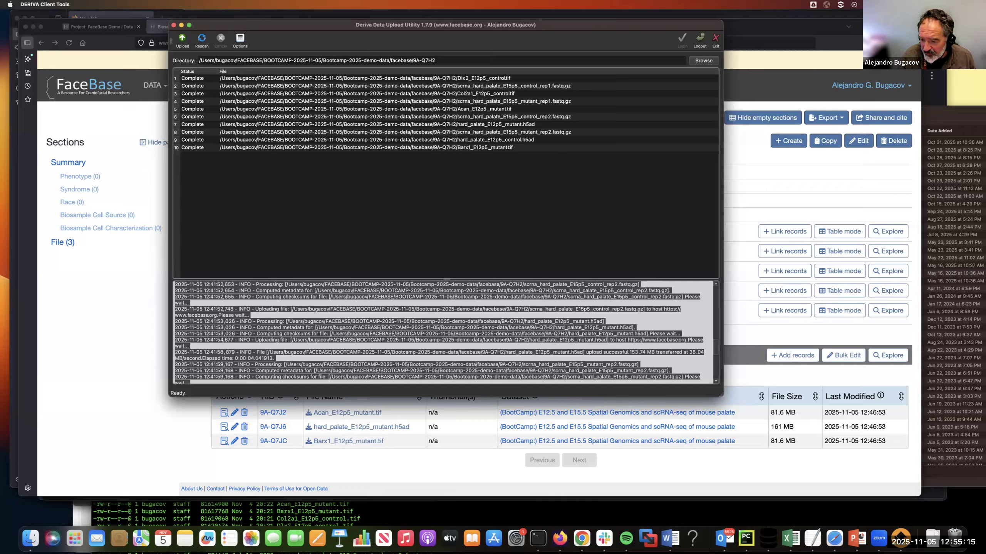
pyautogui.click(855, 541)
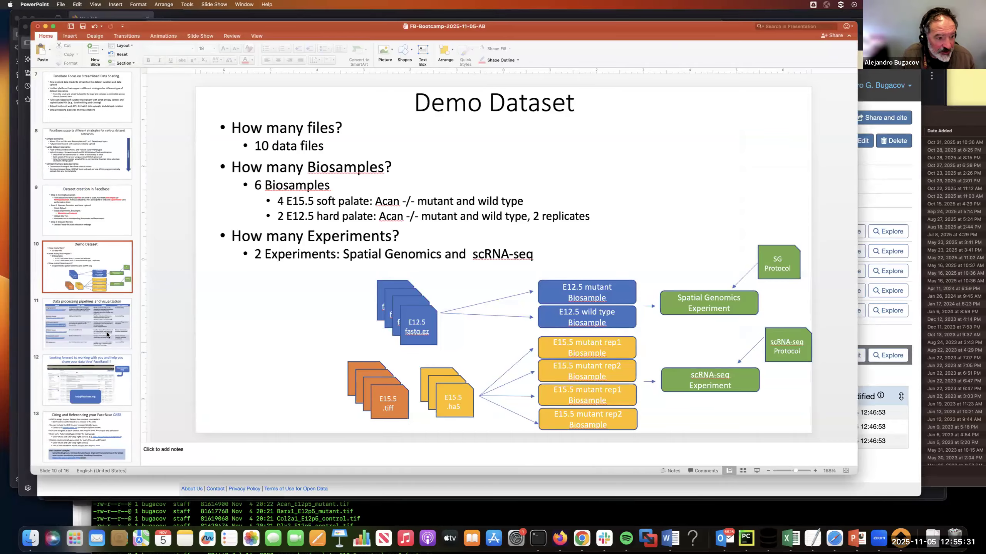
pyautogui.click(107, 331)
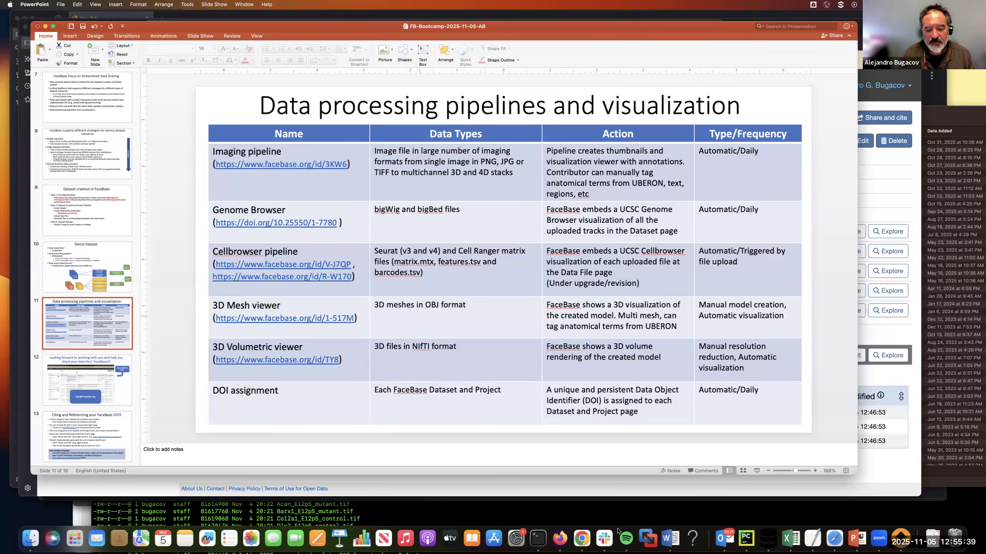
# Step: Switch to Firefox, search the FaceBase datasets for "spatial", and open the High-Resolution Spatial Profiling and Cell Lineage Analysis of Mouse Palate record
pyautogui.click(560, 540)
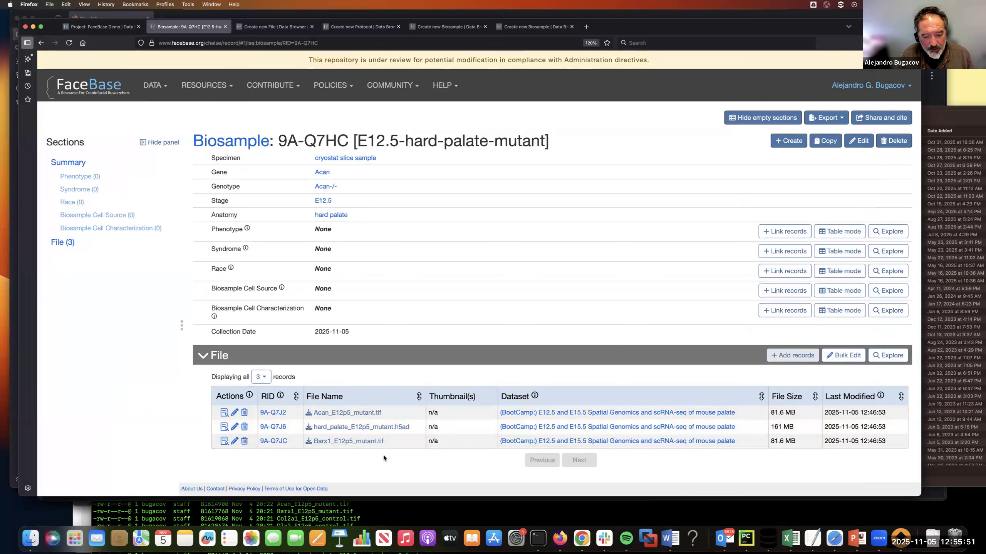
pyautogui.click(156, 95)
pyautogui.click(160, 104)
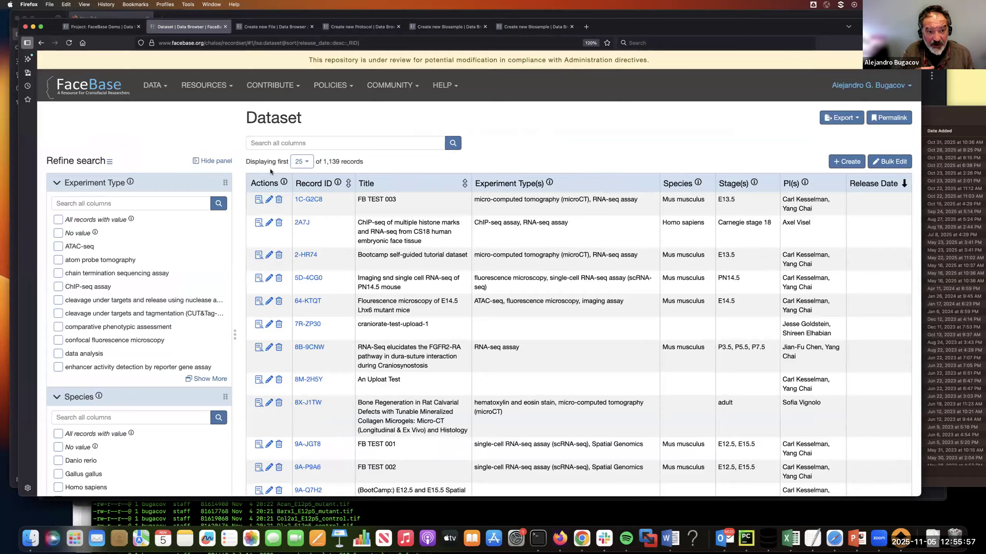
pyautogui.write('spatial')
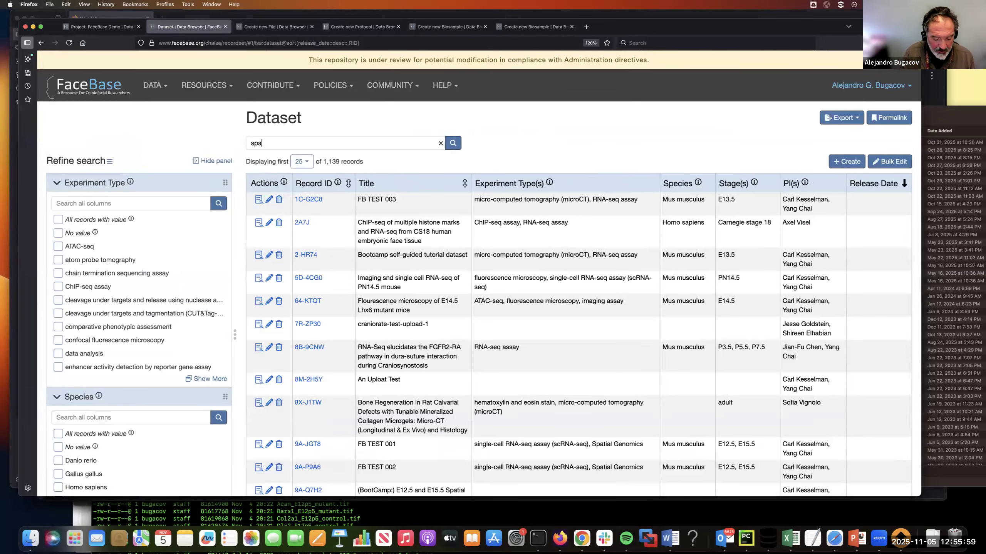
pyautogui.press('Return')
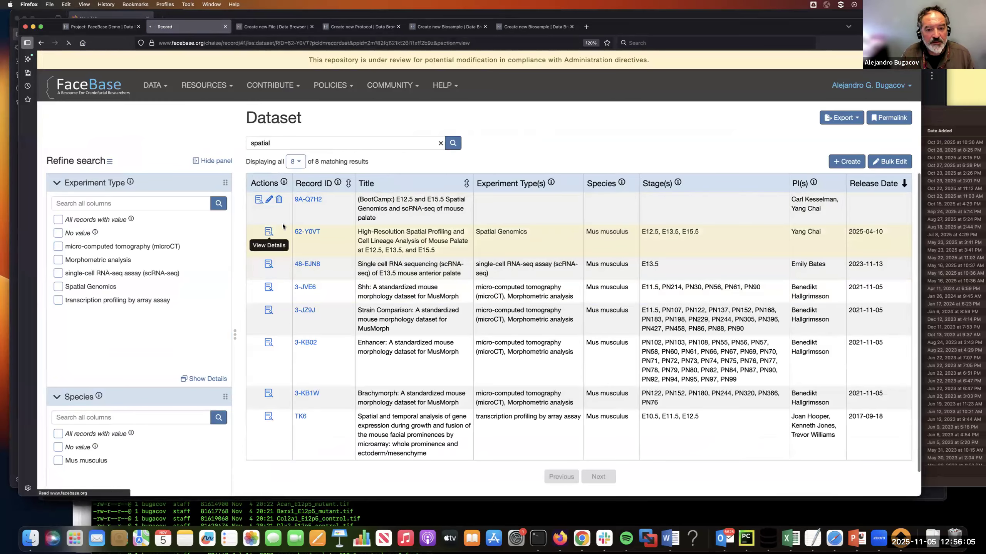
pyautogui.click(268, 233)
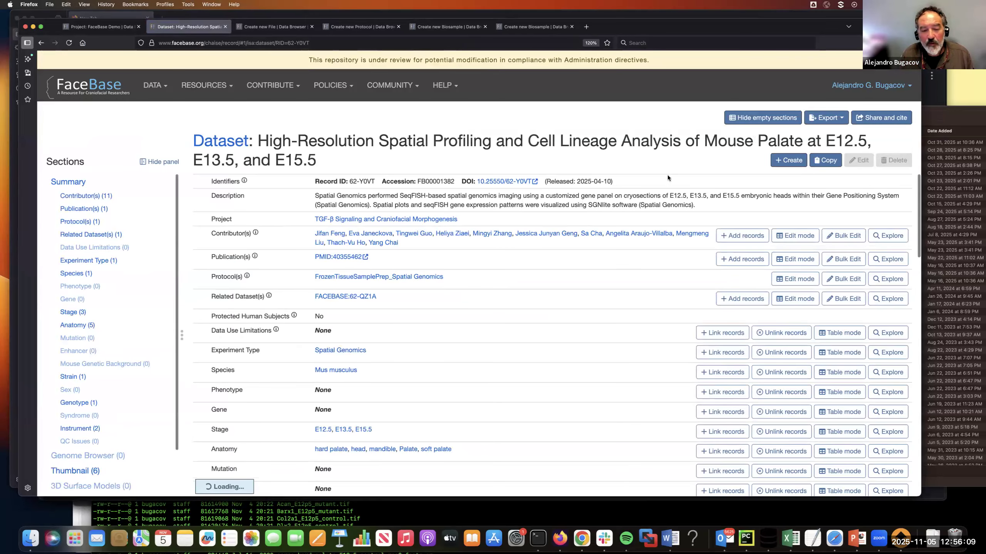
# Step: Examine the thumbnails and biosample links on the second page of the dataset's File section
pyautogui.scroll(-3, 127, 272)
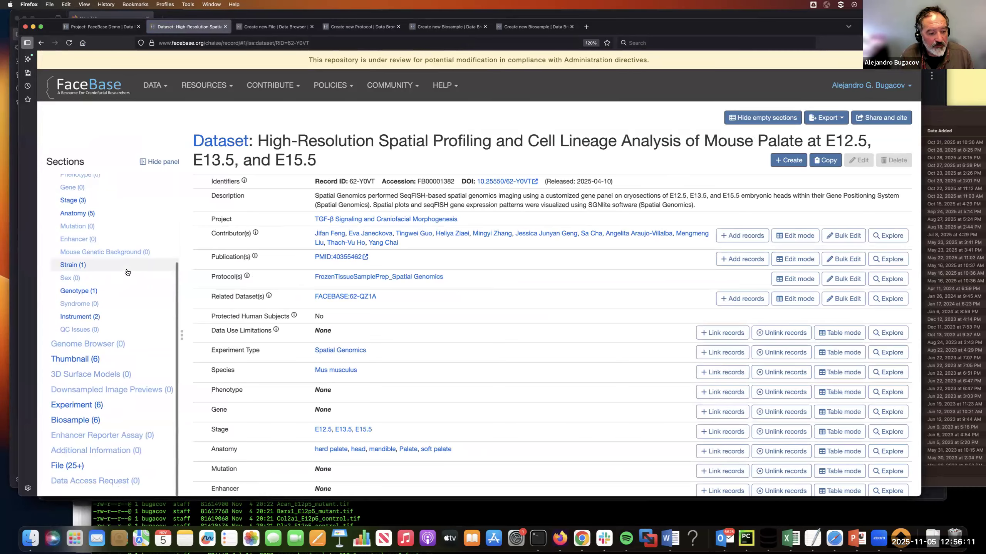
pyautogui.click(68, 467)
pyautogui.scroll(-10, 330, 321)
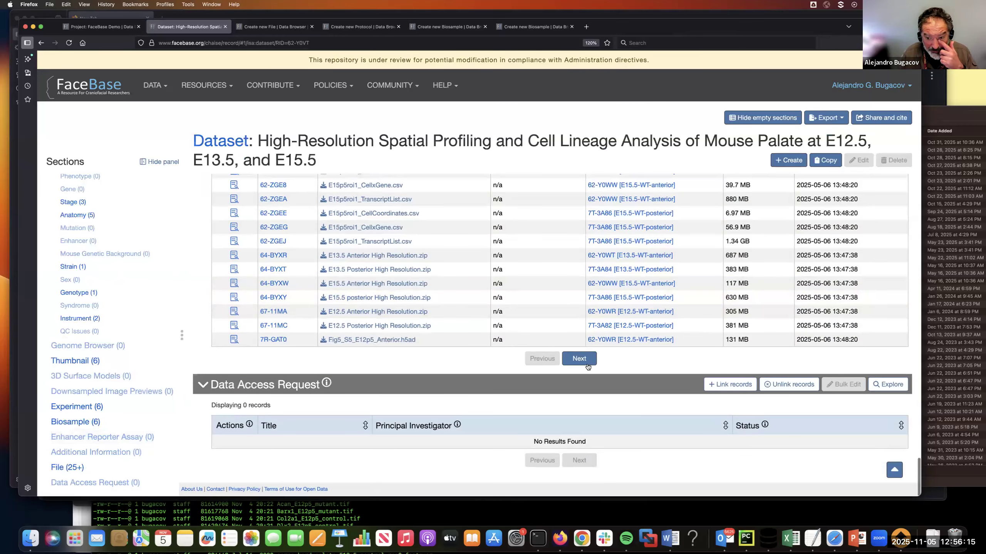
pyautogui.click(587, 364)
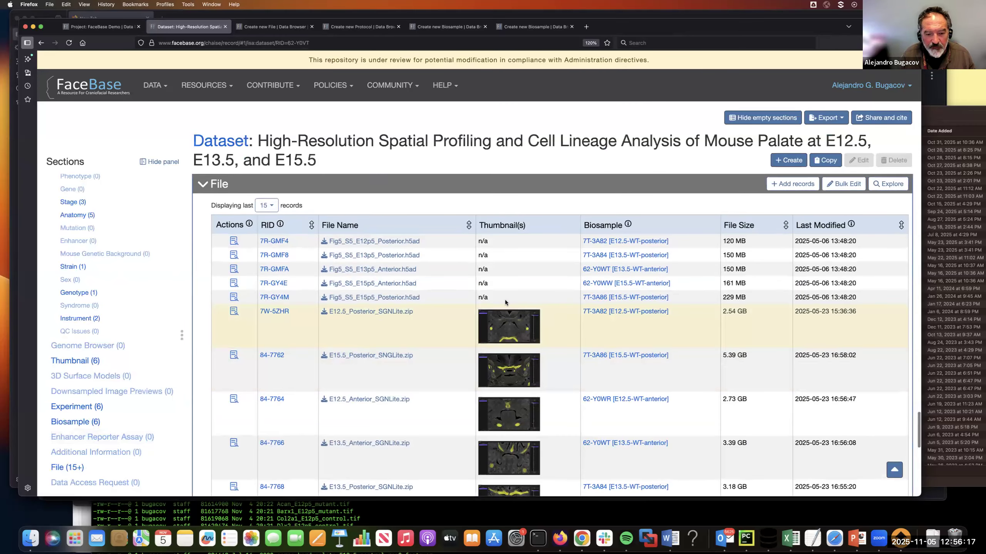
pyautogui.scroll(-5, 505, 303)
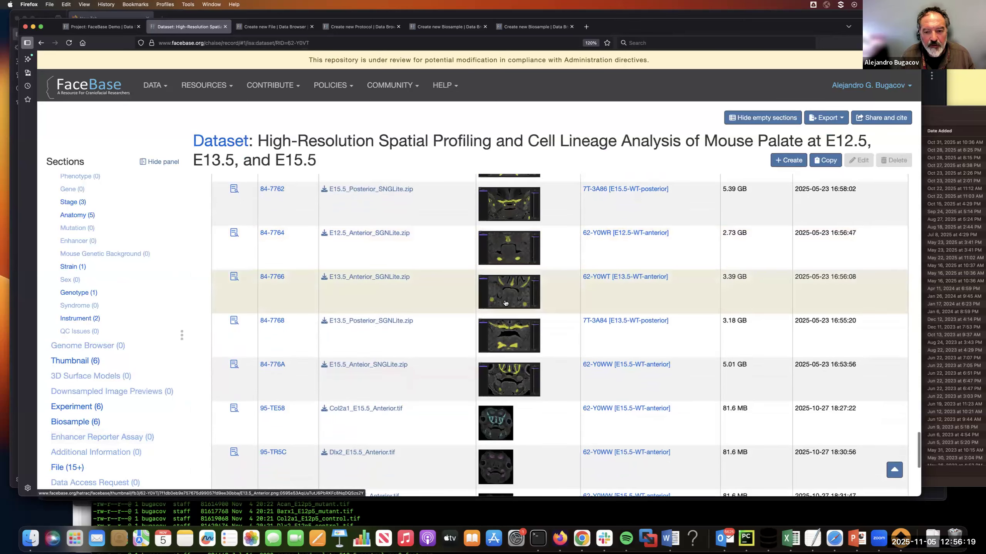
pyautogui.scroll(-3, 504, 302)
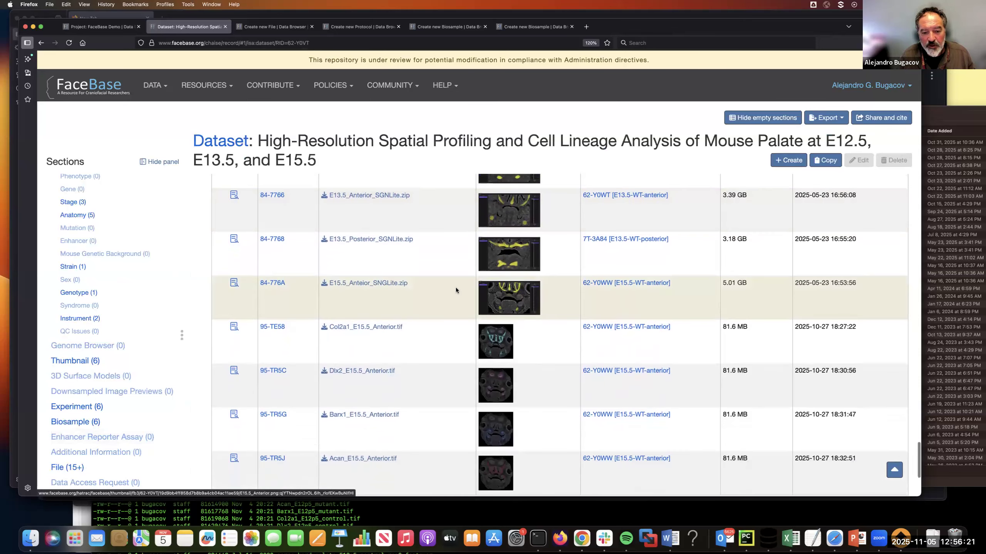
pyautogui.scroll(-4, 456, 289)
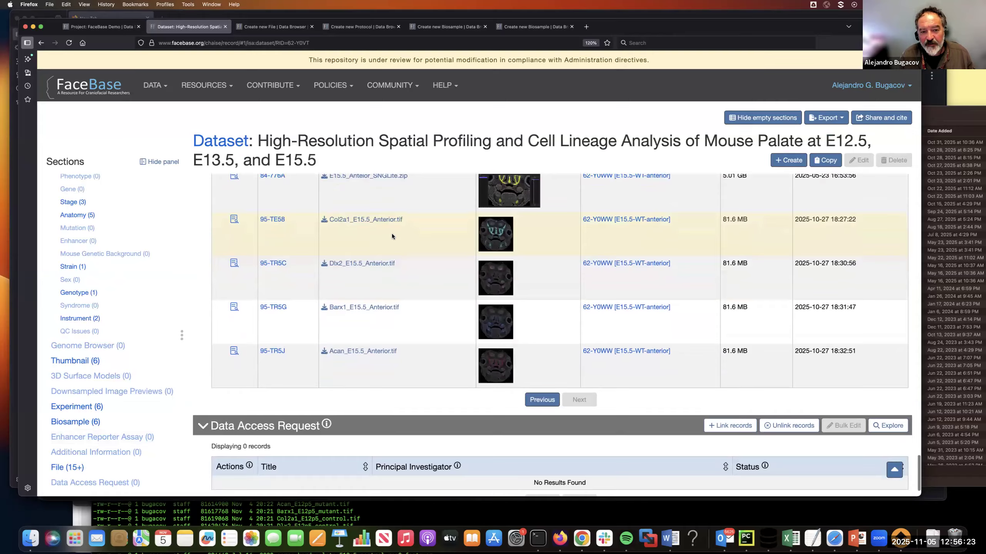
pyautogui.scroll(1, 393, 232)
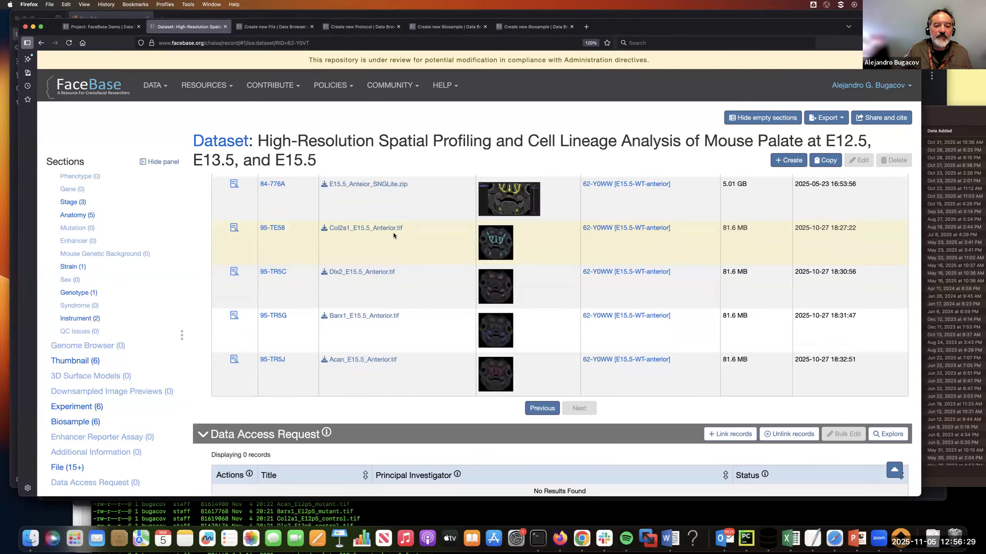
pyautogui.scroll(1, 407, 229)
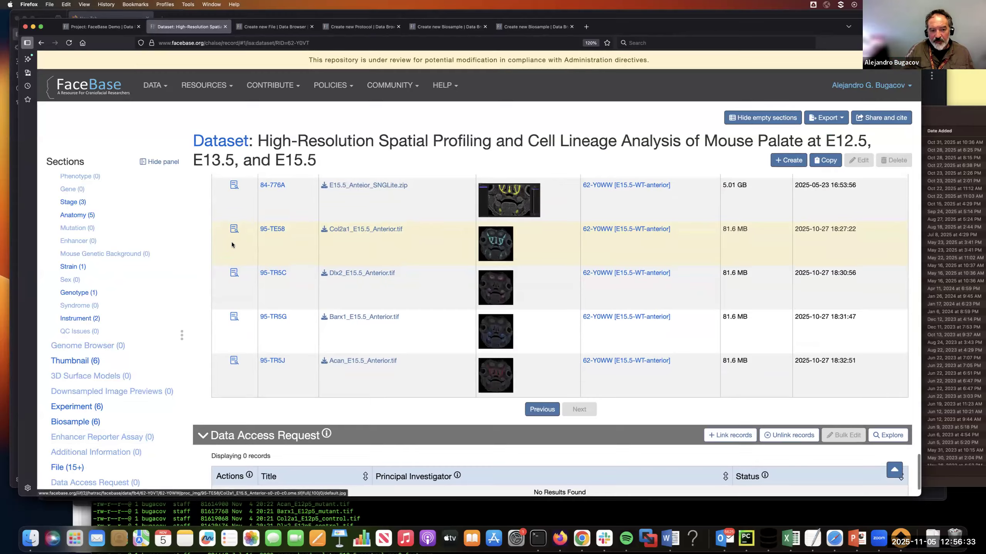
# Step: Examine the annotated image visualization in the Col2a1_E15.5_Anterior.tif file record and return to the pipelines slide in PowerPoint
pyautogui.click(234, 229)
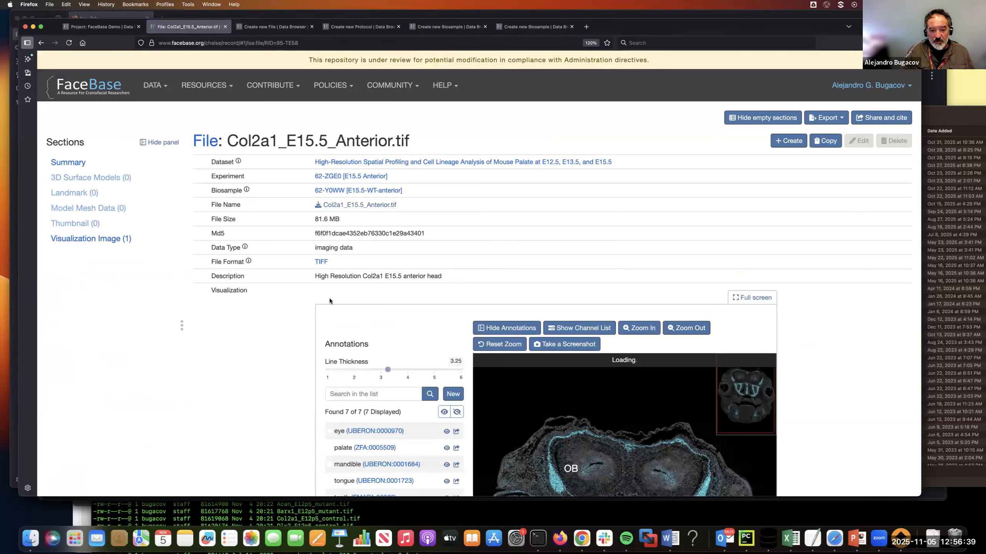
pyautogui.scroll(-5, 276, 329)
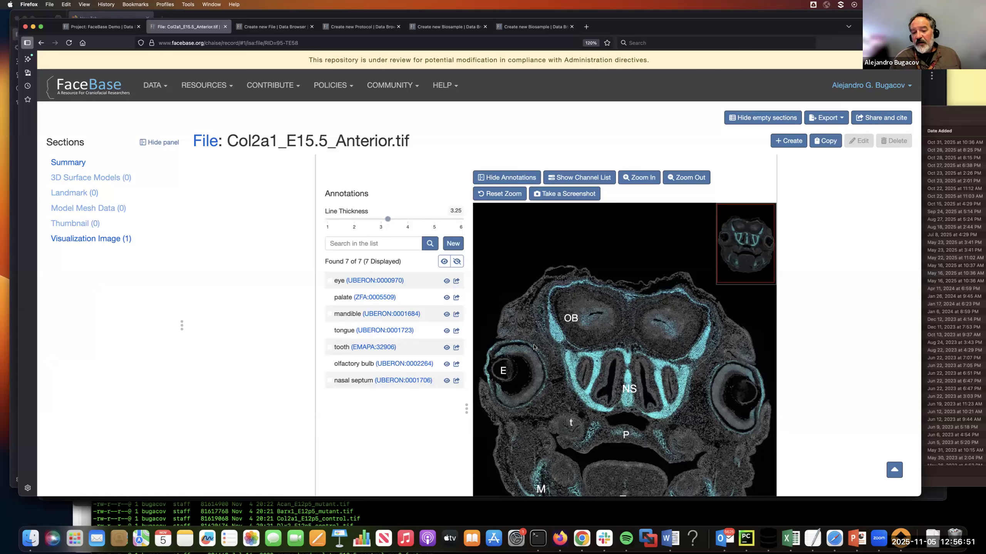
pyautogui.scroll(-2, 810, 340)
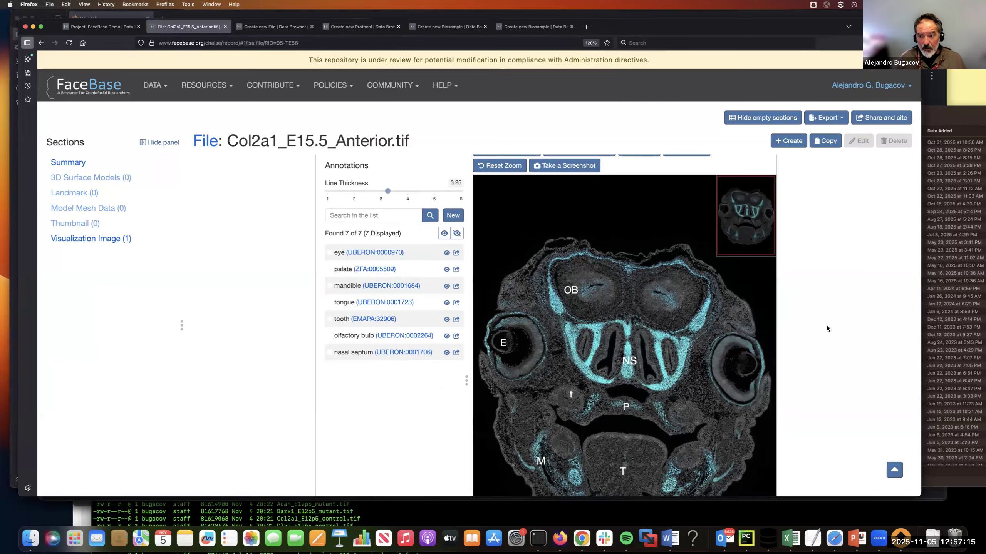
pyautogui.scroll(5, 839, 330)
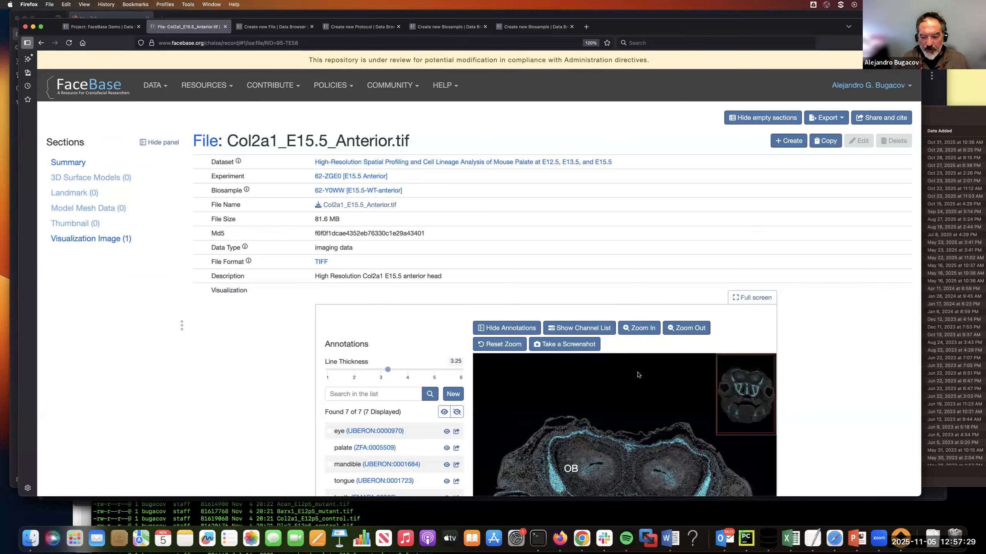
pyautogui.click(857, 539)
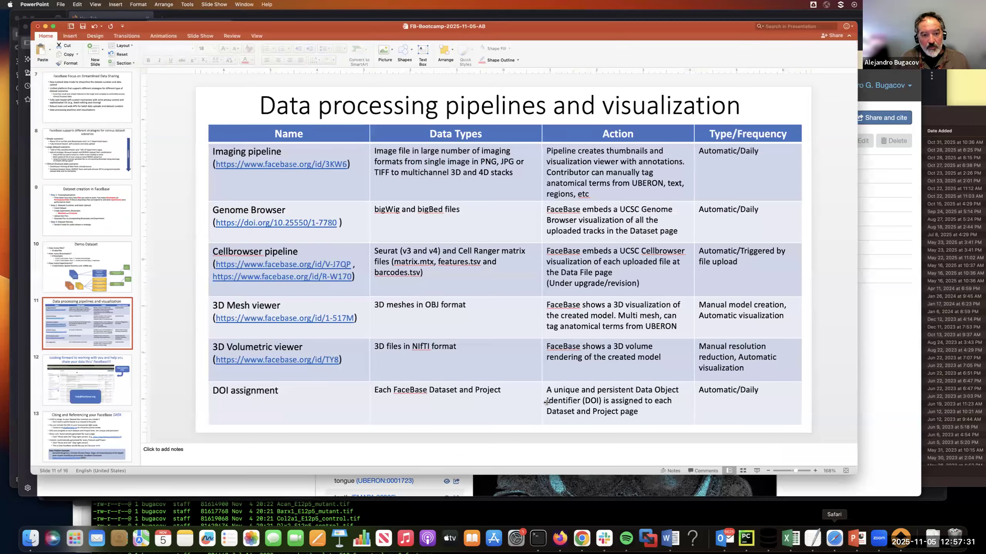